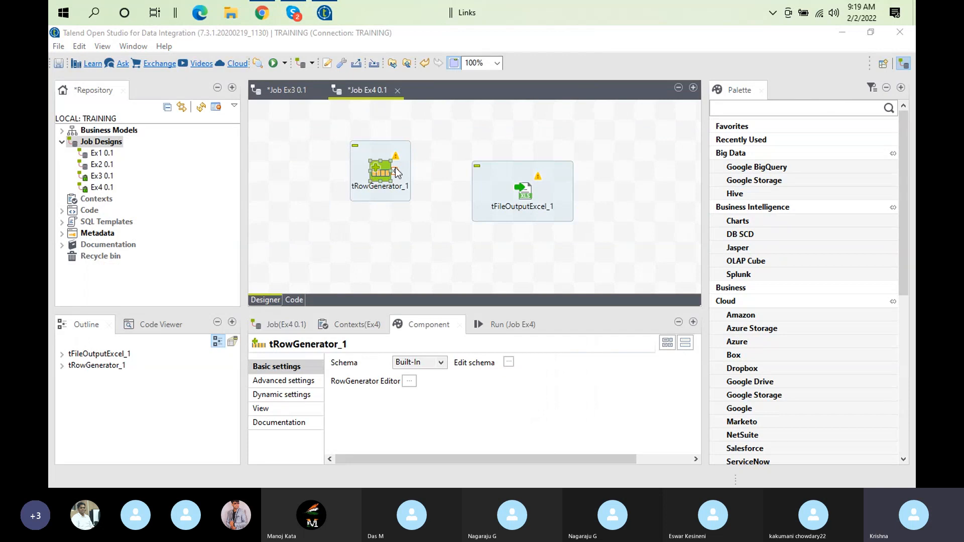
Connect tRowGenerator_1 to tFileOutputExcel_1 with a Main row link and show the Excel output's settings
{"action": "right_click", "coordinate": [390, 171]}
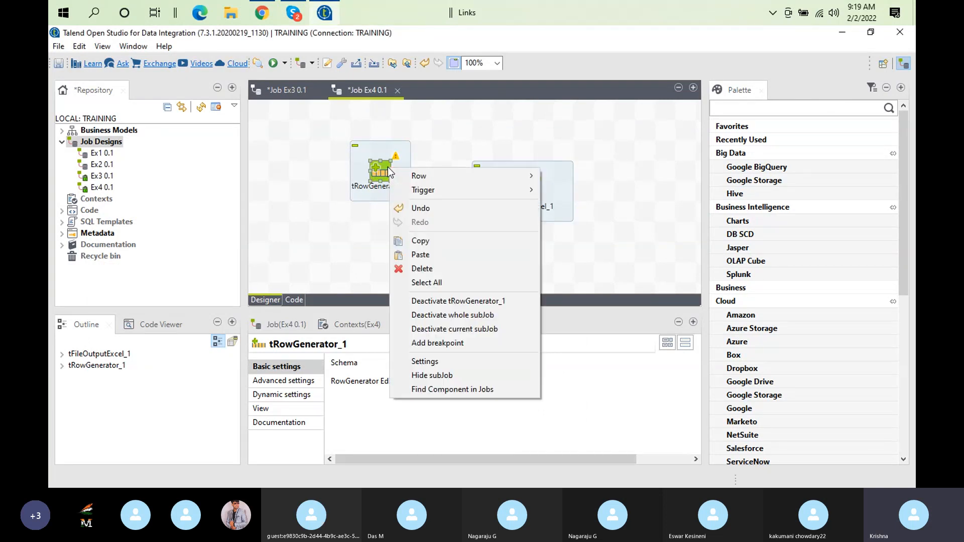
{"action": "mouse_move", "coordinate": [436, 173]}
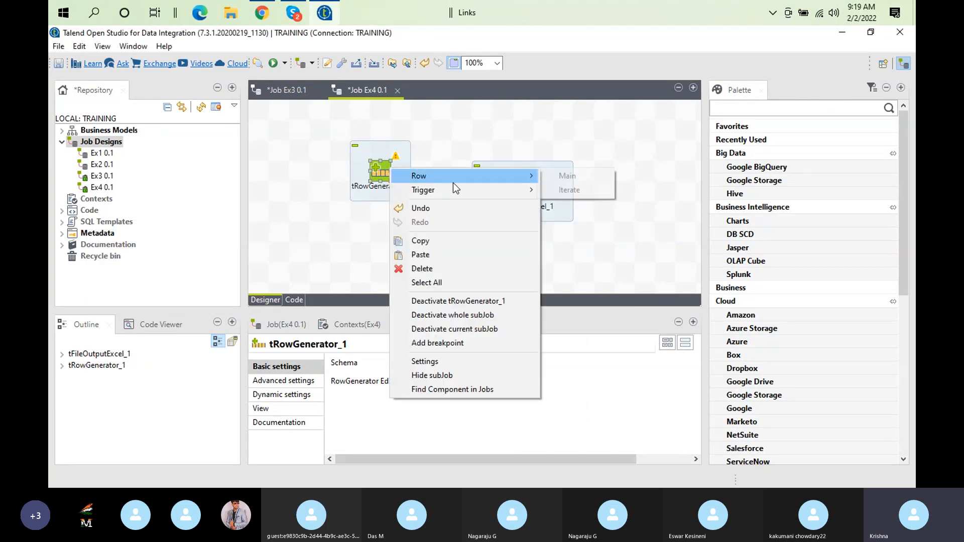
{"action": "left_click", "coordinate": [554, 176]}
{"action": "left_click", "coordinate": [523, 194]}
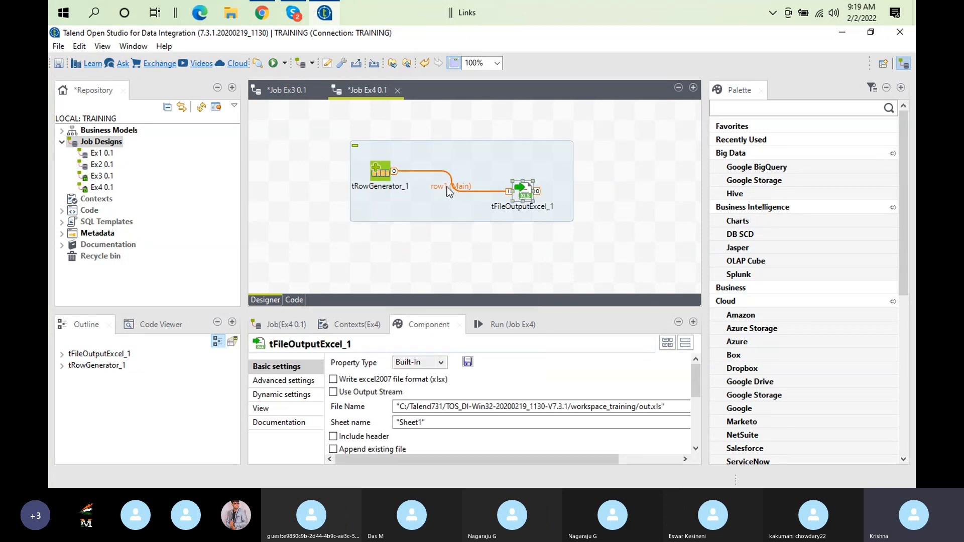
{"action": "double_click", "coordinate": [530, 190]}
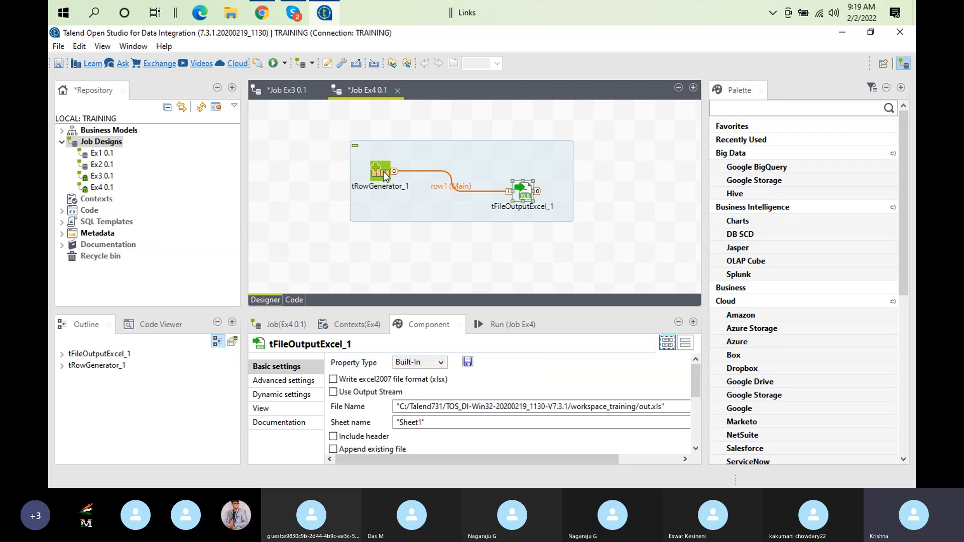
Review the generated columns in the tRowGenerator_1 editor and close it without making changes
{"action": "double_click", "coordinate": [382, 173]}
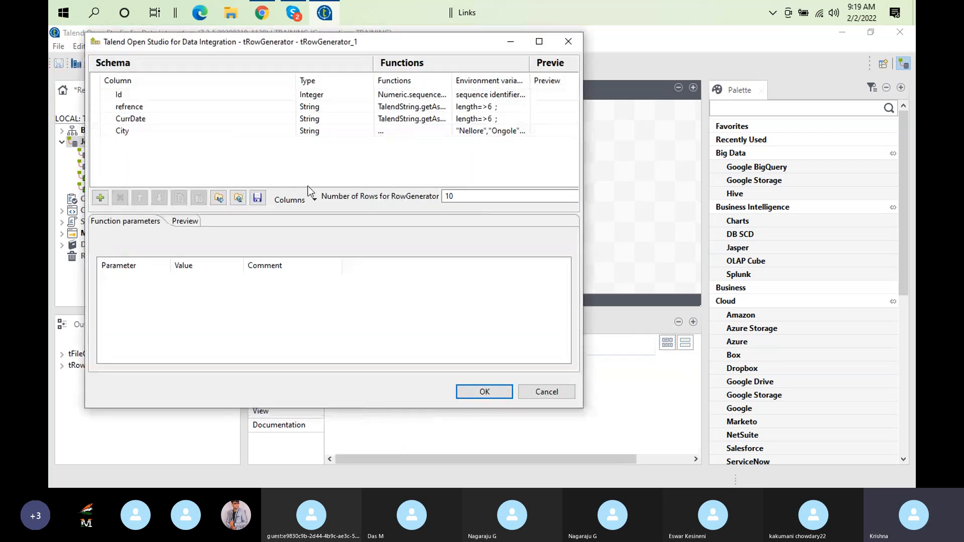
{"action": "left_click", "coordinate": [93, 93]}
{"action": "left_click", "coordinate": [108, 131], "text": "shift"}
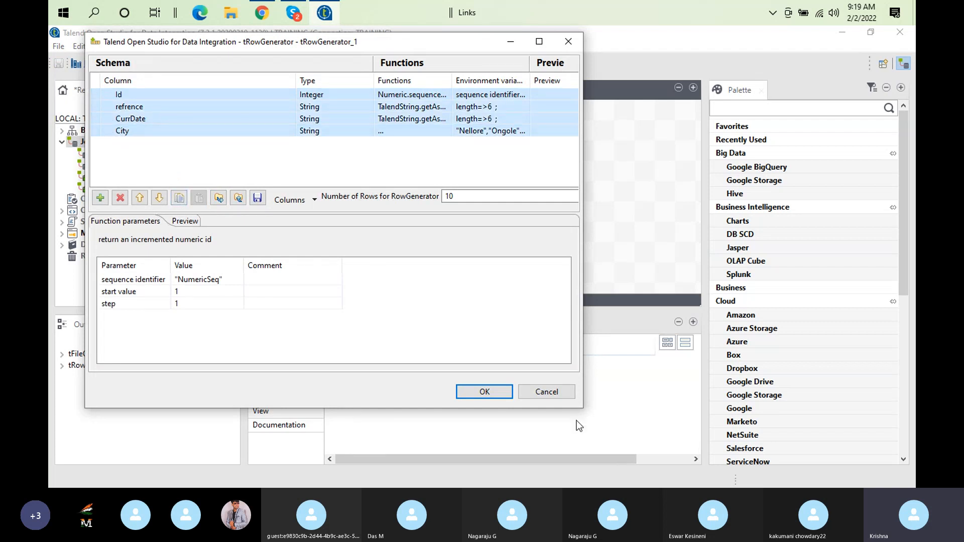
{"action": "left_click", "coordinate": [545, 392]}
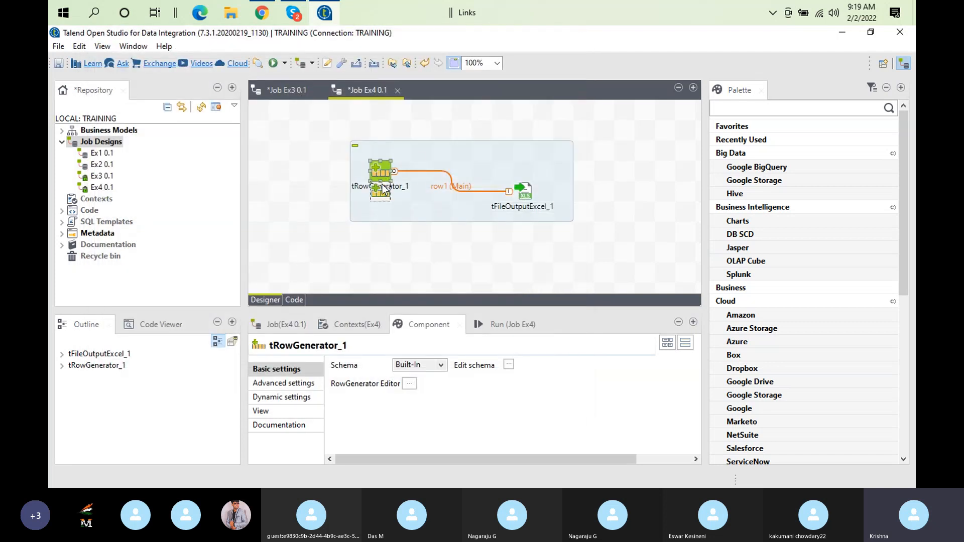
Align tRowGenerator_1 level with tFileOutputExcel_1 and check the Excel output's schema against its input columns
{"action": "left_click_drag", "start_coordinate": [380, 171], "coordinate": [385, 195]}
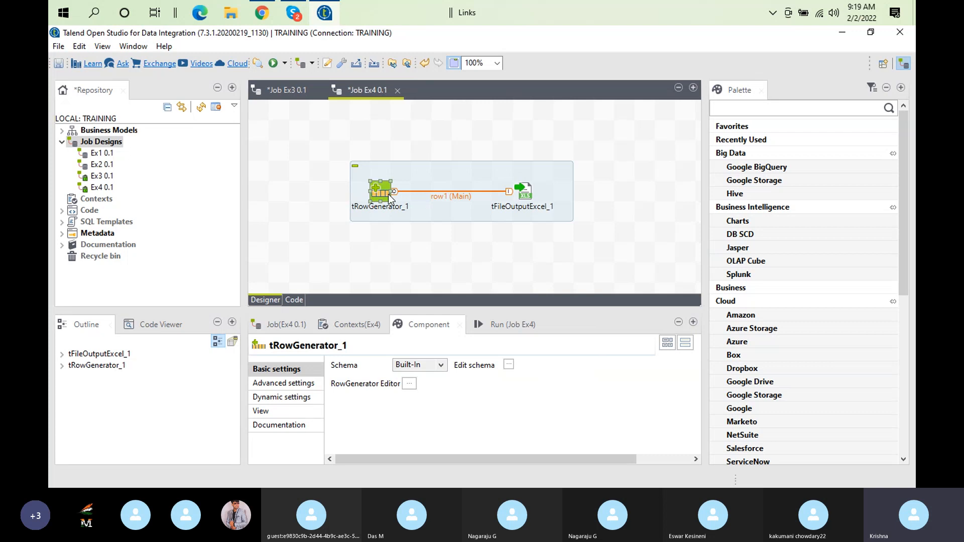
{"action": "left_click", "coordinate": [524, 193]}
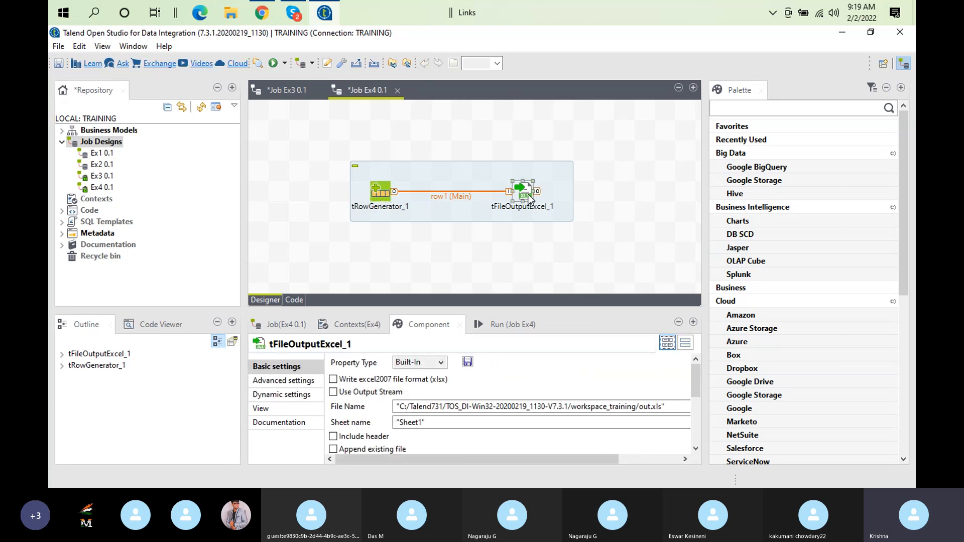
{"action": "double_click", "coordinate": [421, 326]}
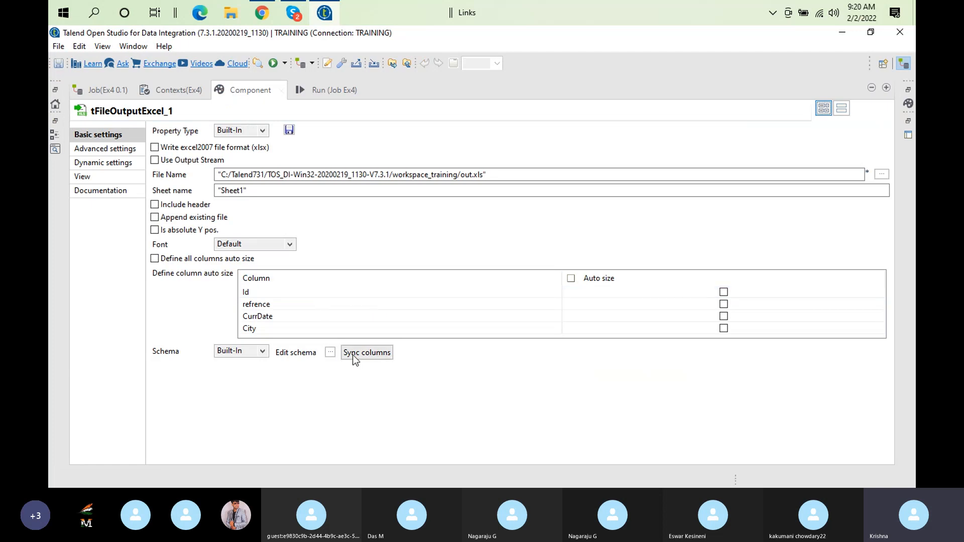
{"action": "left_click", "coordinate": [330, 352]}
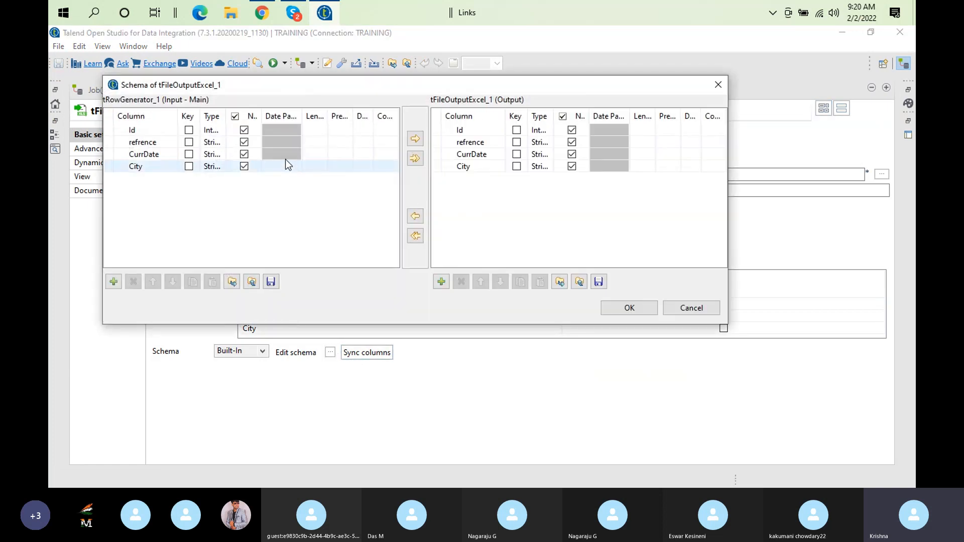
{"action": "left_click", "coordinate": [626, 308]}
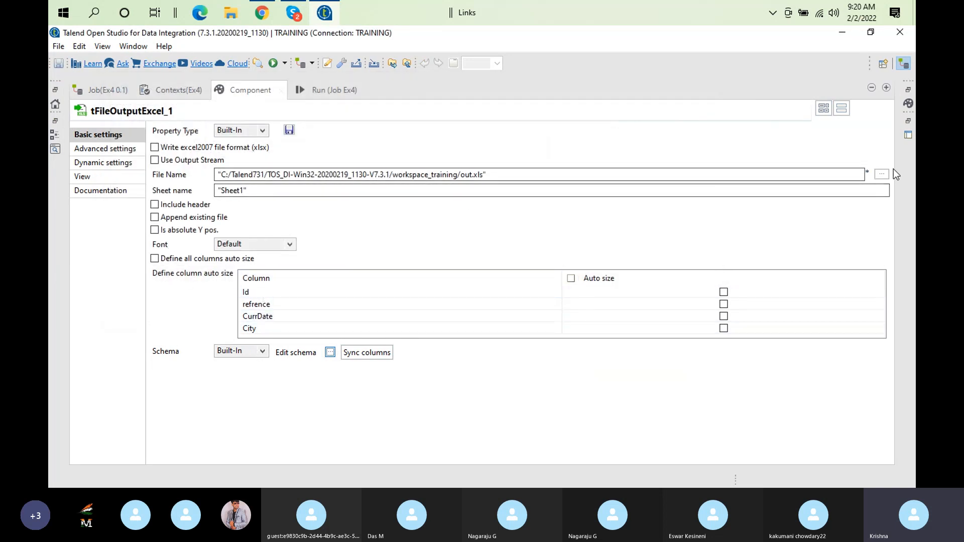
{"action": "left_click", "coordinate": [882, 174]}
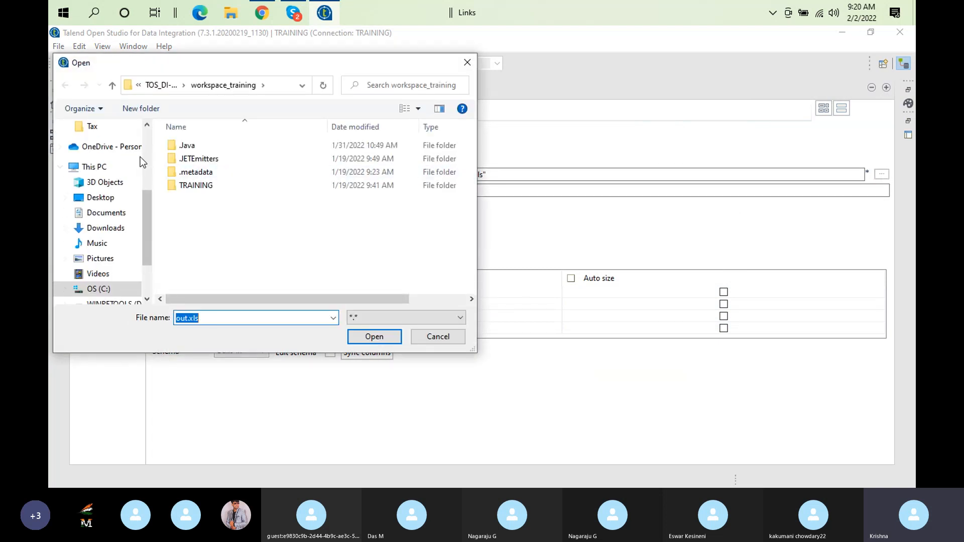
{"action": "left_click_drag", "start_coordinate": [146, 203], "coordinate": [140, 106]}
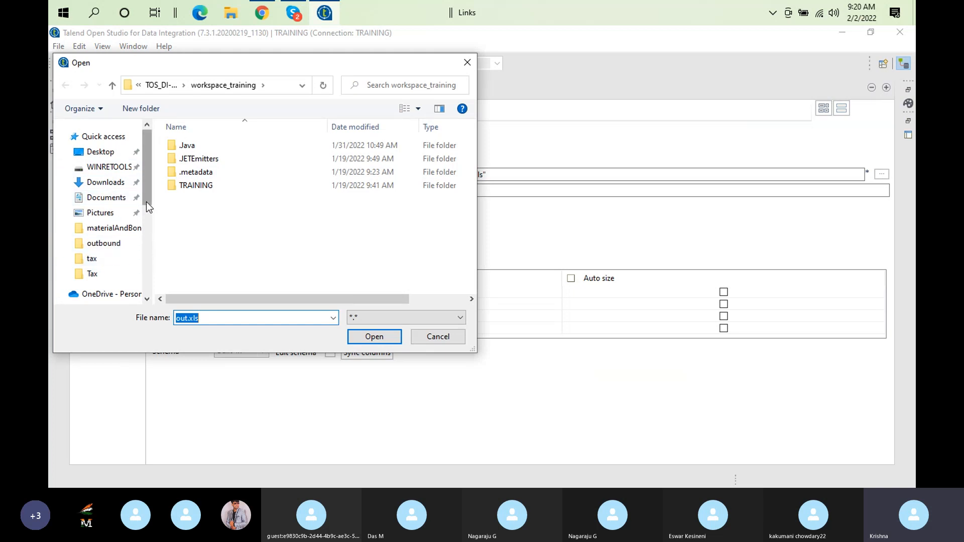
{"action": "left_click_drag", "start_coordinate": [146, 203], "coordinate": [146, 218]}
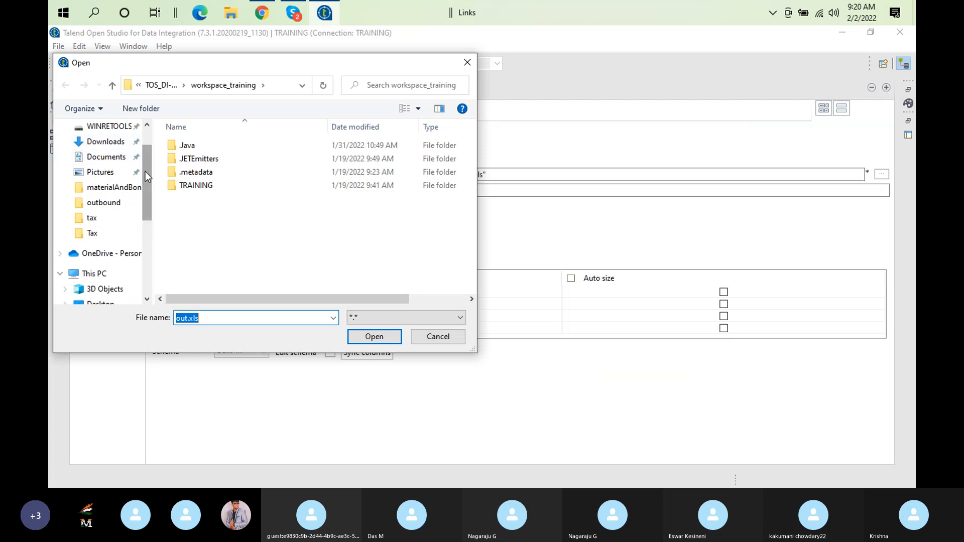
{"action": "left_click_drag", "start_coordinate": [146, 171], "coordinate": [149, 130]}
{"action": "left_click", "coordinate": [121, 151]}
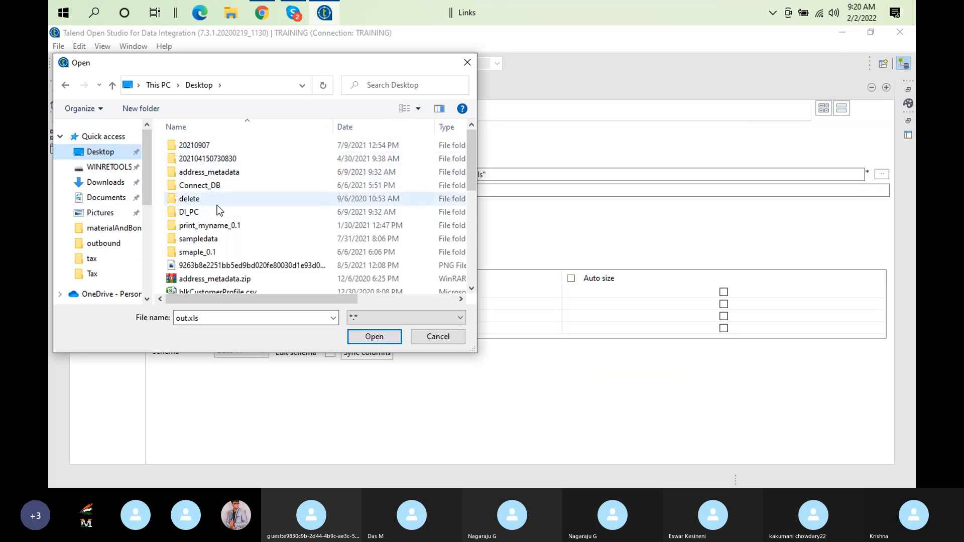
{"action": "double_click", "coordinate": [212, 197]}
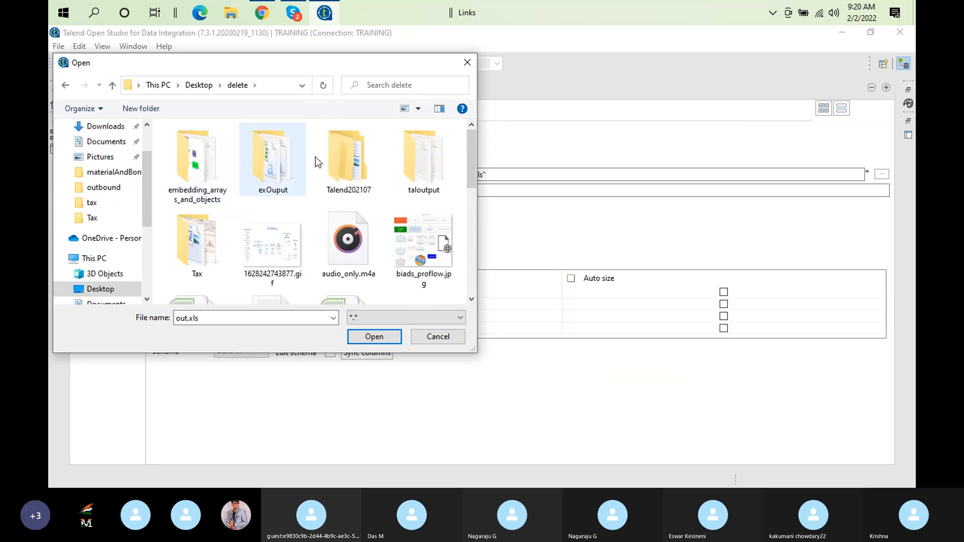
{"action": "left_click", "coordinate": [472, 64]}
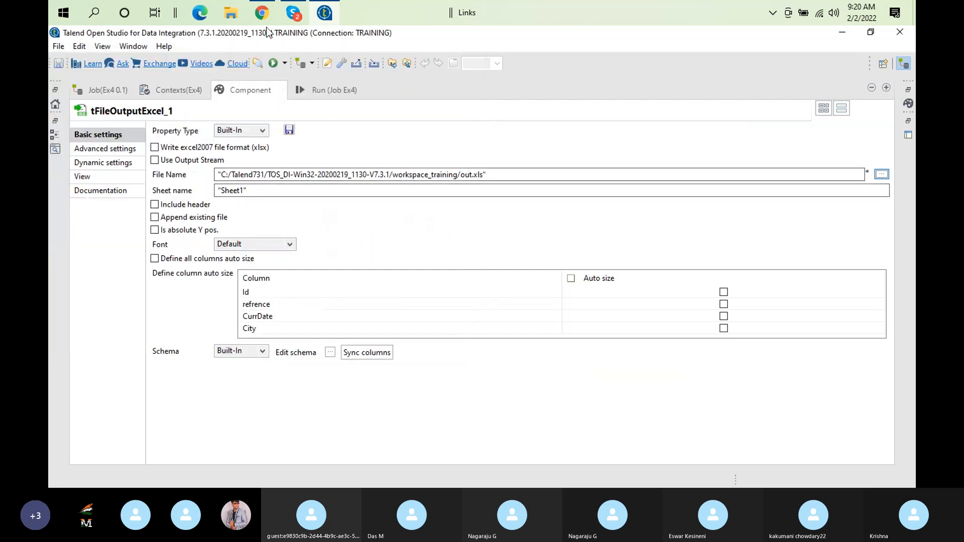
Locate the Talend_12012022 folder under Documents in File Explorer and return to Talend Open Studio
{"action": "left_click", "coordinate": [231, 14]}
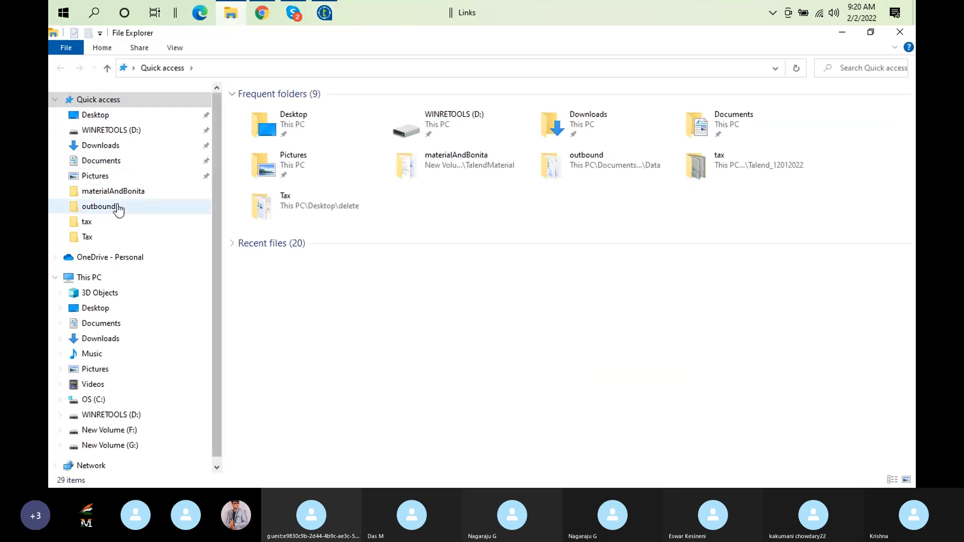
{"action": "left_click", "coordinate": [125, 163]}
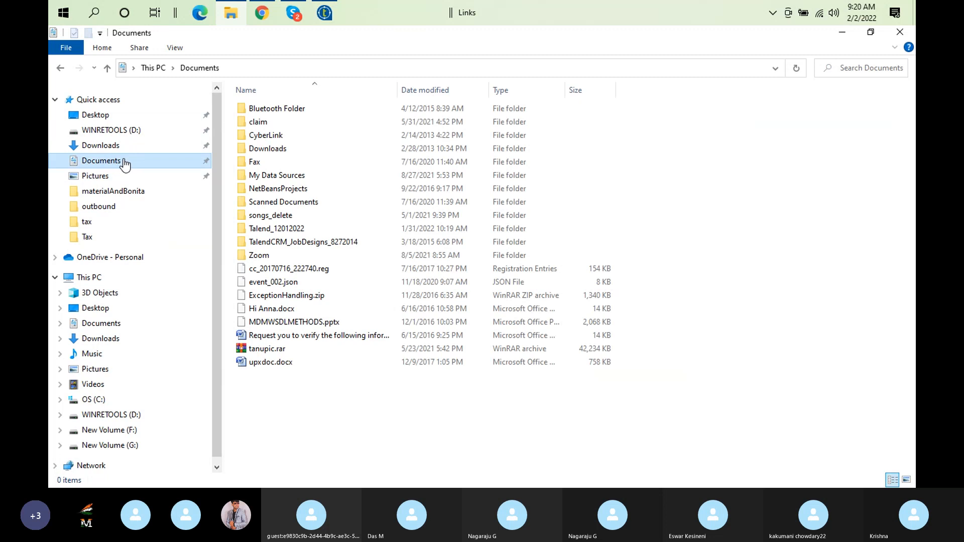
{"action": "double_click", "coordinate": [309, 233]}
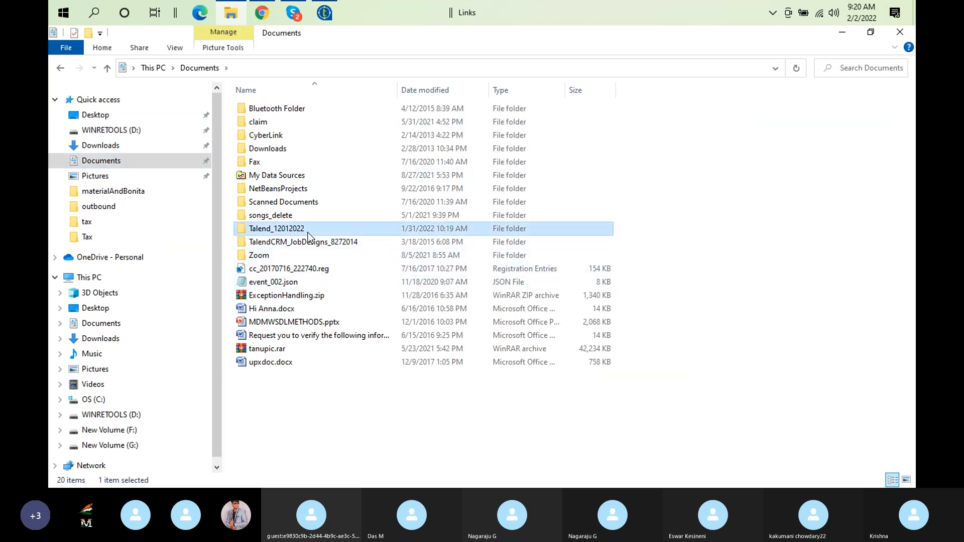
{"action": "double_click", "coordinate": [256, 137]}
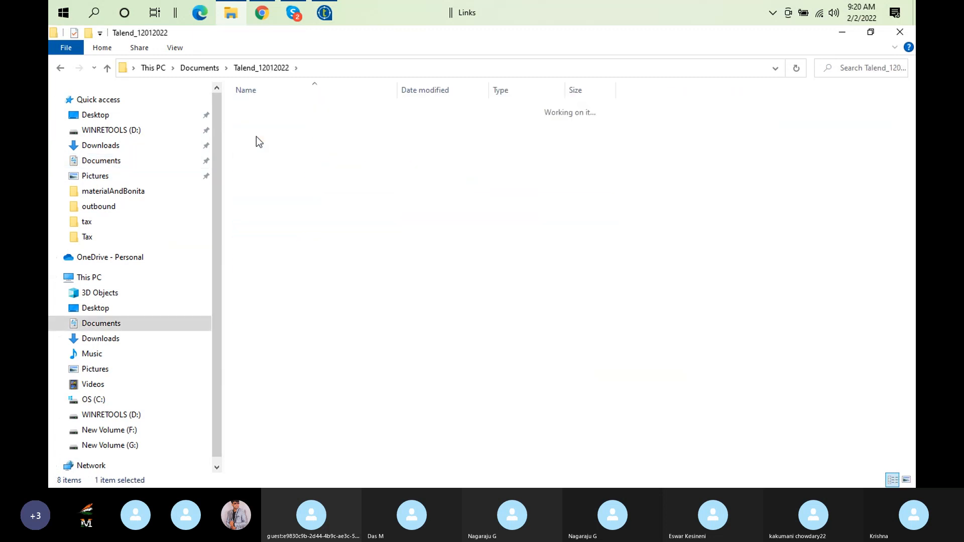
{"action": "left_click", "coordinate": [338, 14]}
Browse for the Excel output's file location in the Documents subfolder Talend_12012022/Data/outbound
{"action": "left_click", "coordinate": [882, 174]}
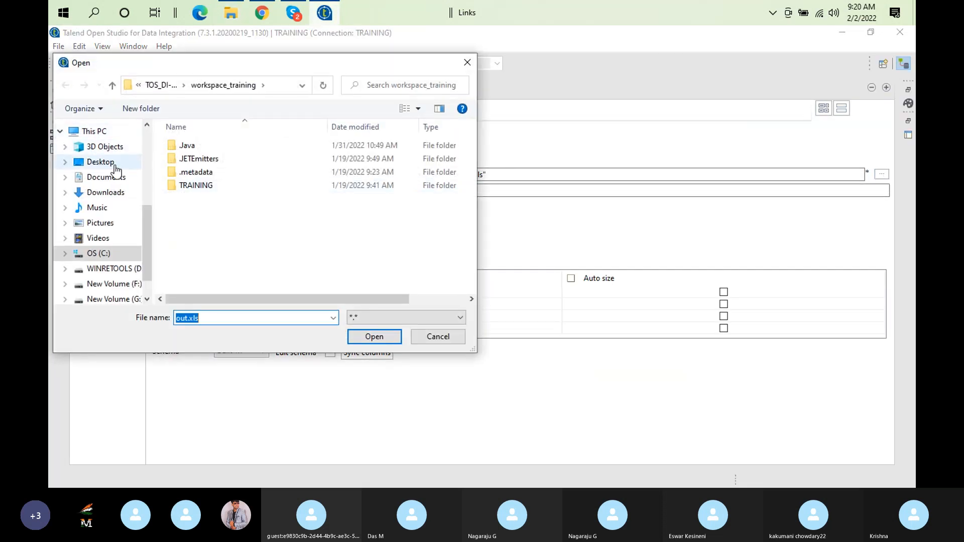
{"action": "left_click", "coordinate": [116, 178]}
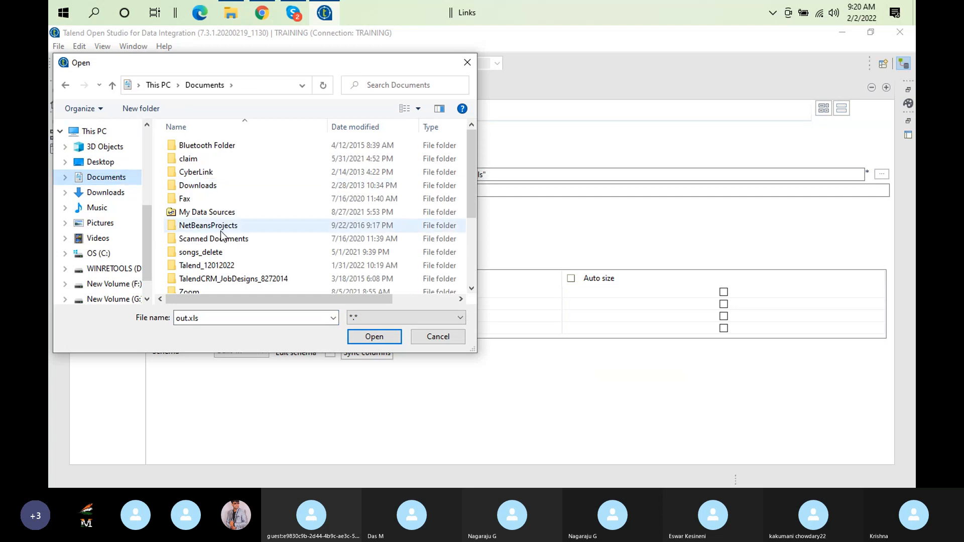
{"action": "double_click", "coordinate": [221, 265]}
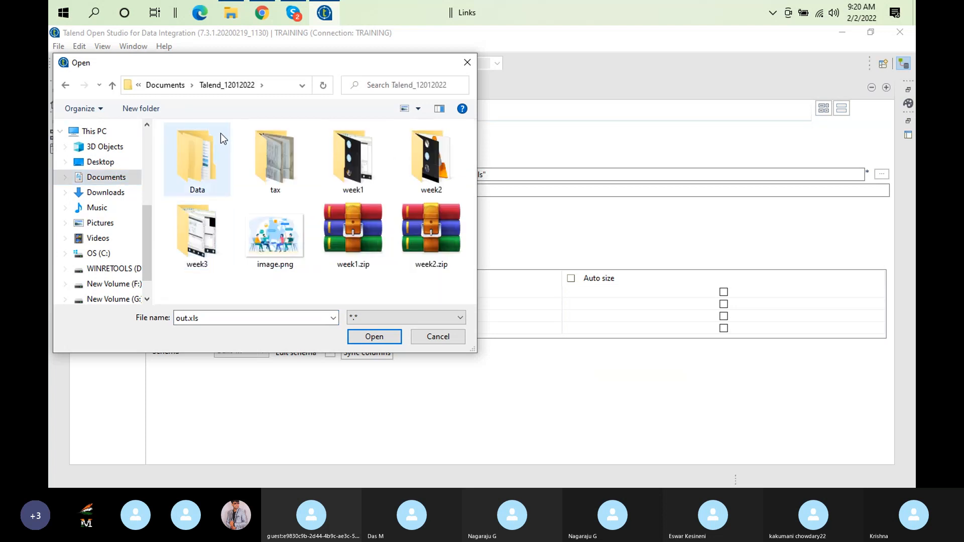
{"action": "double_click", "coordinate": [209, 143]}
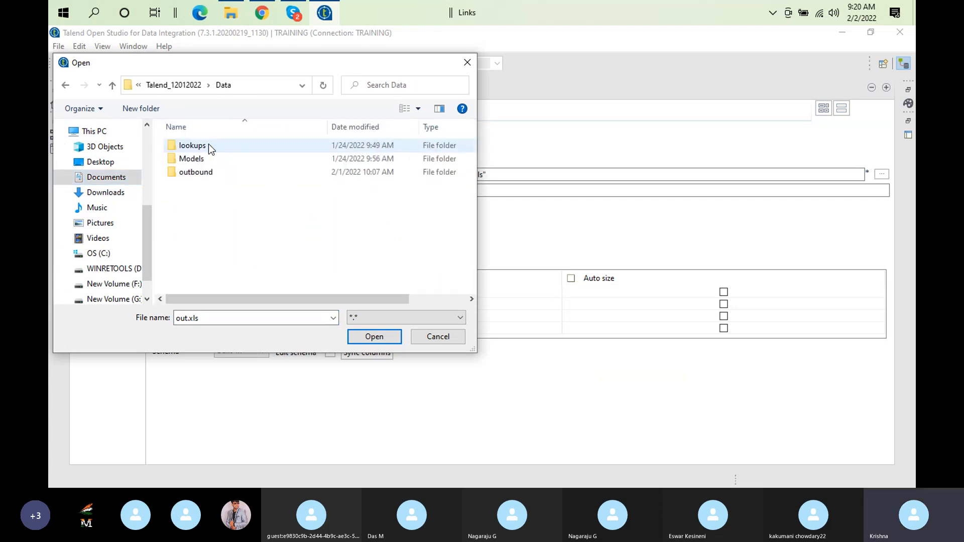
{"action": "double_click", "coordinate": [207, 172]}
Name the output file rowgenerated_data.xls and confirm it as the Excel output's target
{"action": "double_click", "coordinate": [185, 319]}
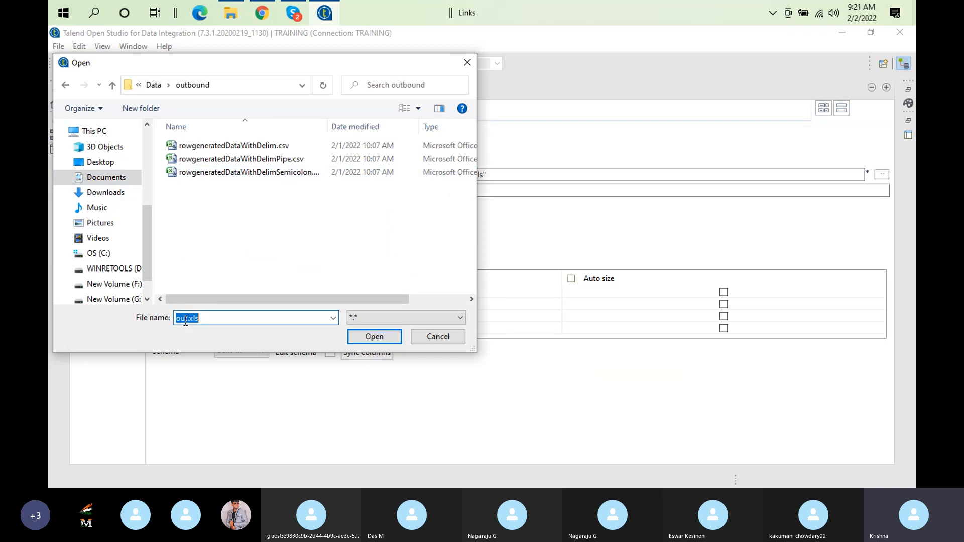
{"action": "left_click", "coordinate": [186, 319]}
{"action": "type", "text": "rowgenerated"}
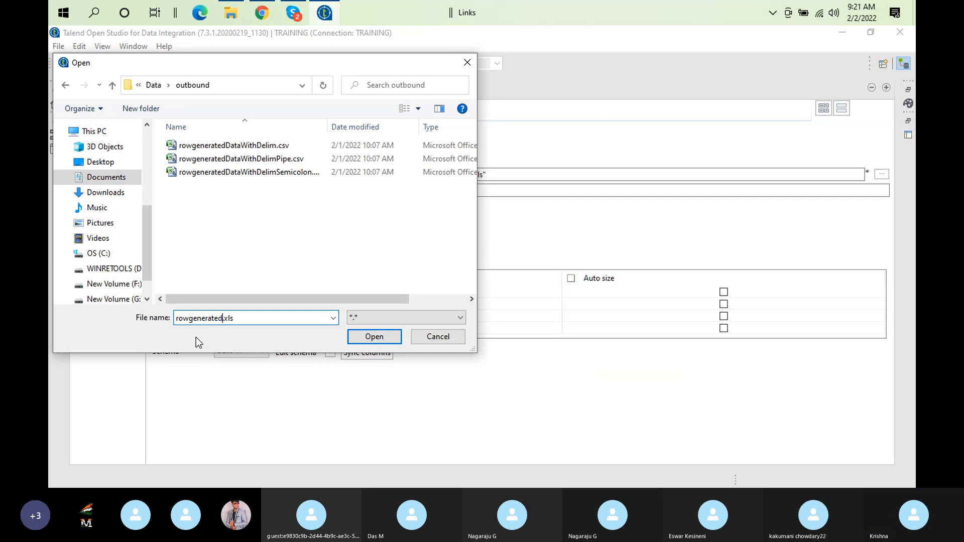
{"action": "type", "text": "_data"}
{"action": "left_click", "coordinate": [365, 337]}
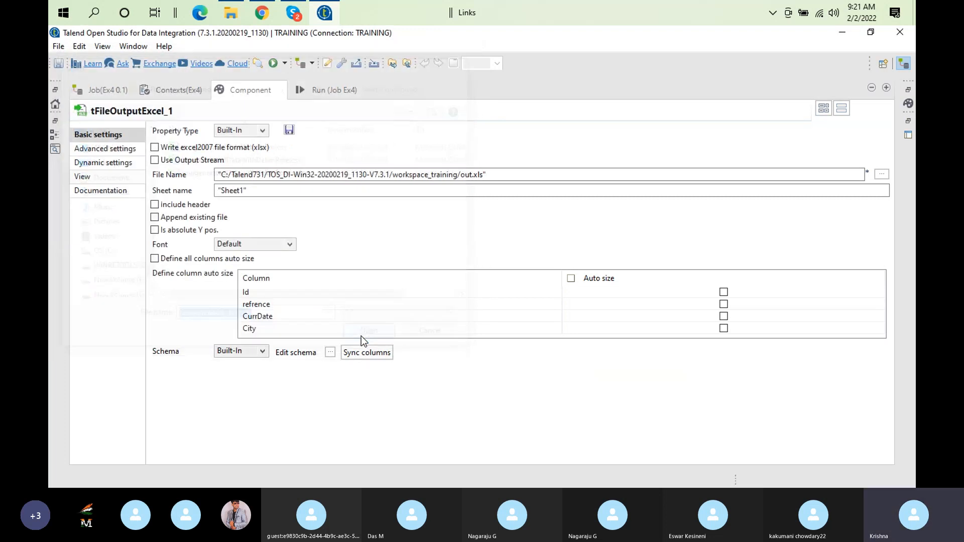
Include the header in the Excel output and set its sheet name to "MockData"
{"action": "left_click", "coordinate": [165, 206]}
{"action": "left_click", "coordinate": [245, 191]}
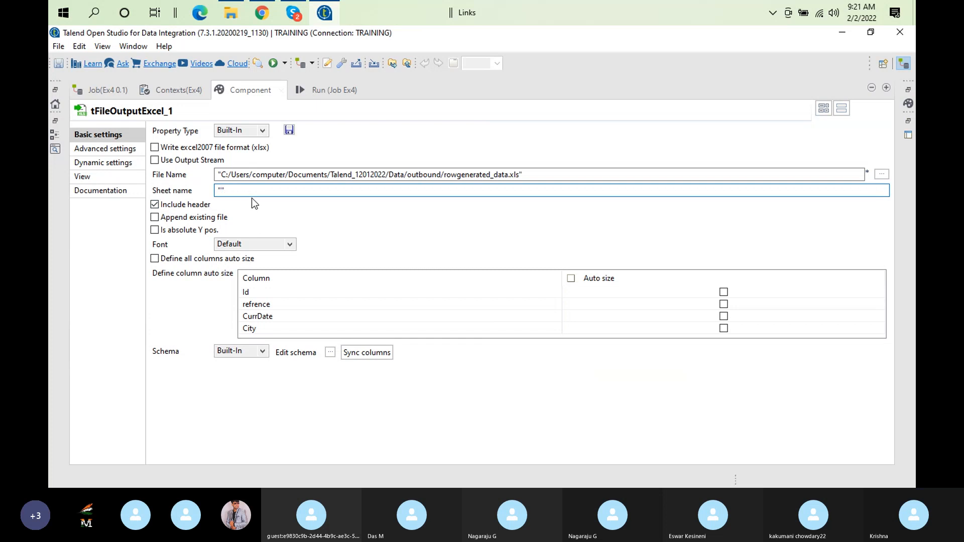
{"action": "type", "text": "Mockdata"}
{"action": "left_click", "coordinate": [244, 193]}
{"action": "key", "text": "BackSpace"}
{"action": "type", "text": "D"}
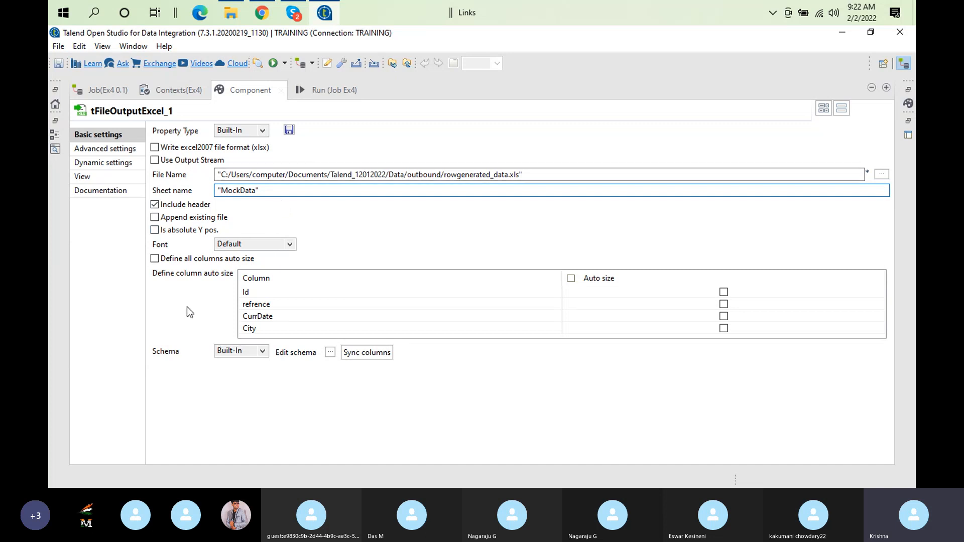
Restore the full job layout, move tFileOutputExcel_1 closer to tRowGenerator_1, and show the run options for job Ex4
{"action": "double_click", "coordinate": [250, 91]}
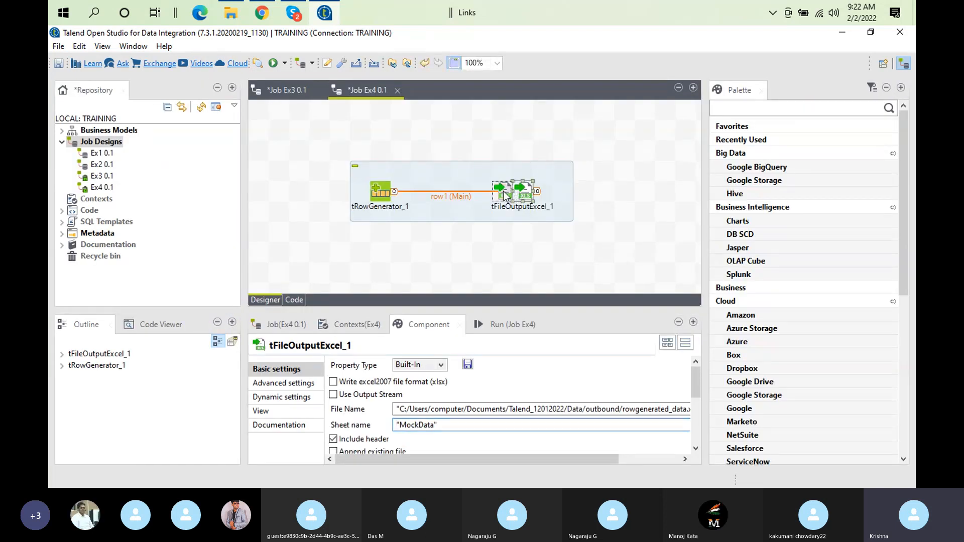
{"action": "left_click_drag", "start_coordinate": [517, 191], "coordinate": [497, 193]}
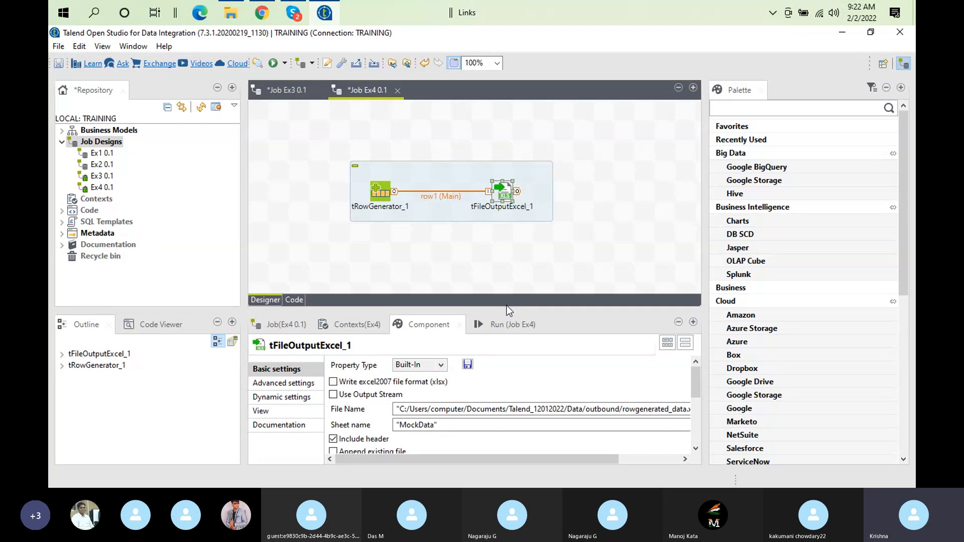
{"action": "left_click", "coordinate": [498, 318]}
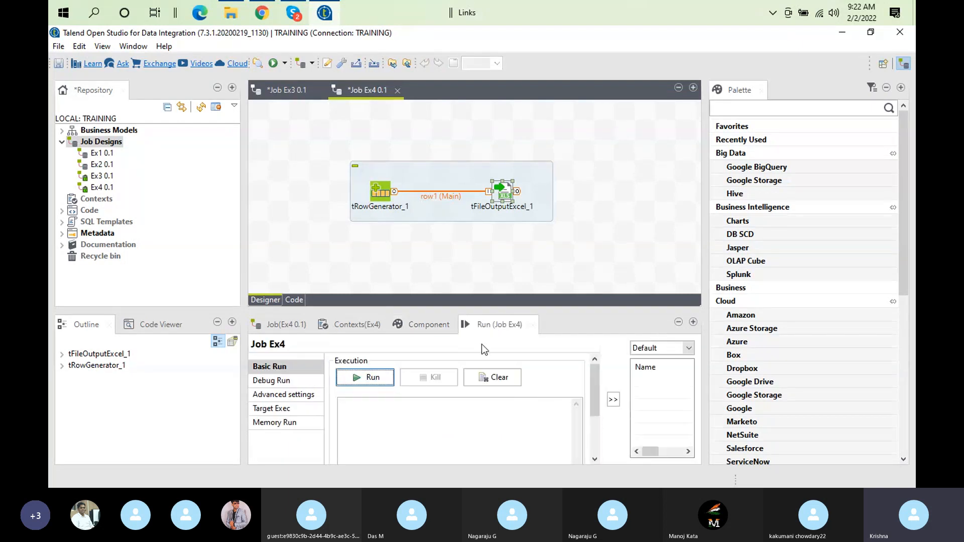
Run job Ex4 with a cleared execution log and open the generated rowgenerated_data.xls from the outbound folder
{"action": "left_click", "coordinate": [485, 375]}
{"action": "left_click", "coordinate": [371, 378]}
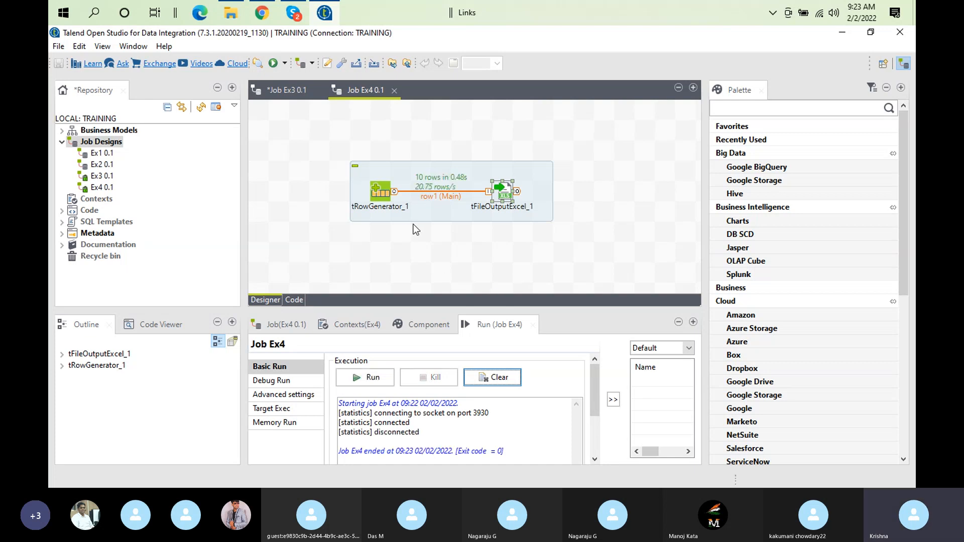
{"action": "left_click", "coordinate": [231, 15]}
{"action": "double_click", "coordinate": [265, 136]}
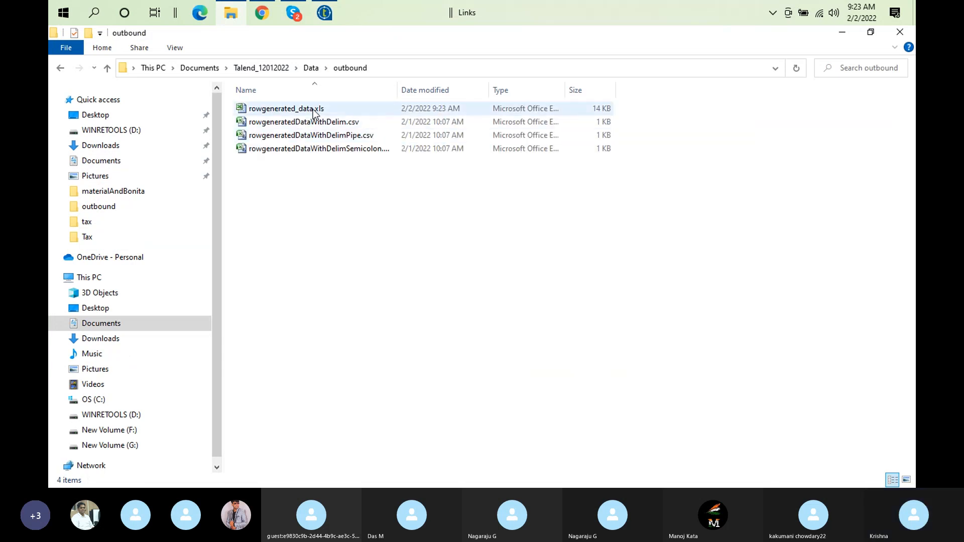
{"action": "double_click", "coordinate": [312, 112]}
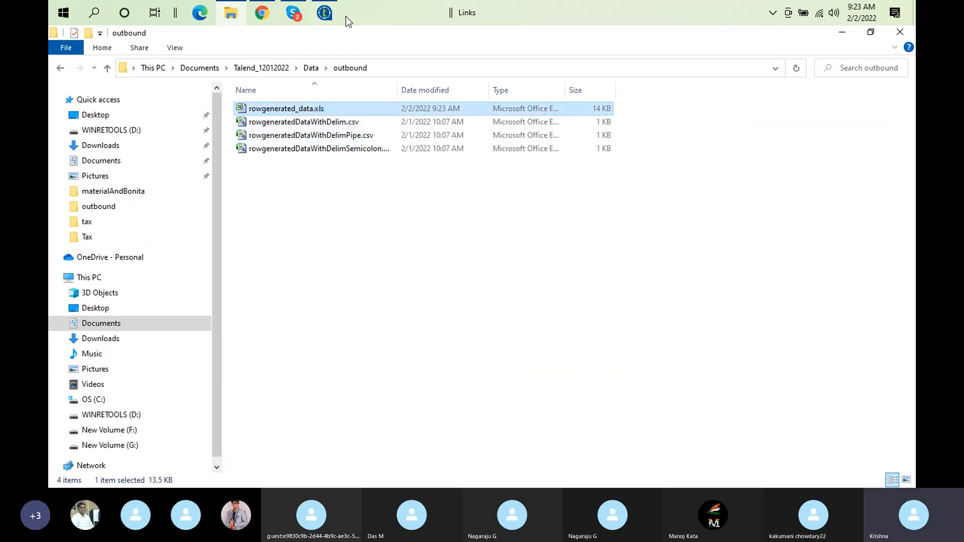
Switch to Talend, copy the tRowGenerator_1 to tFileOutputDelimited_2 subjob from job Ex3, and paste it into job Ex4
{"action": "left_click", "coordinate": [325, 12]}
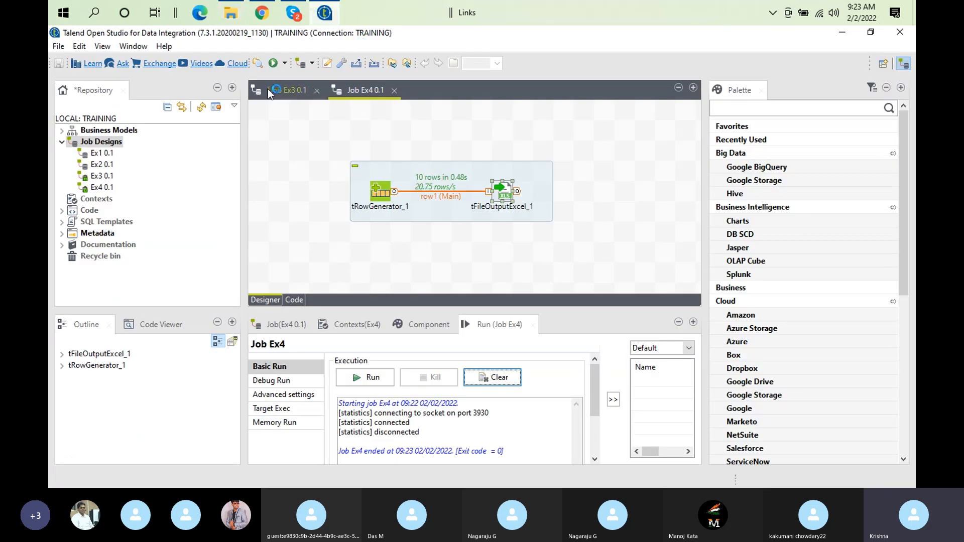
{"action": "left_click", "coordinate": [285, 90]}
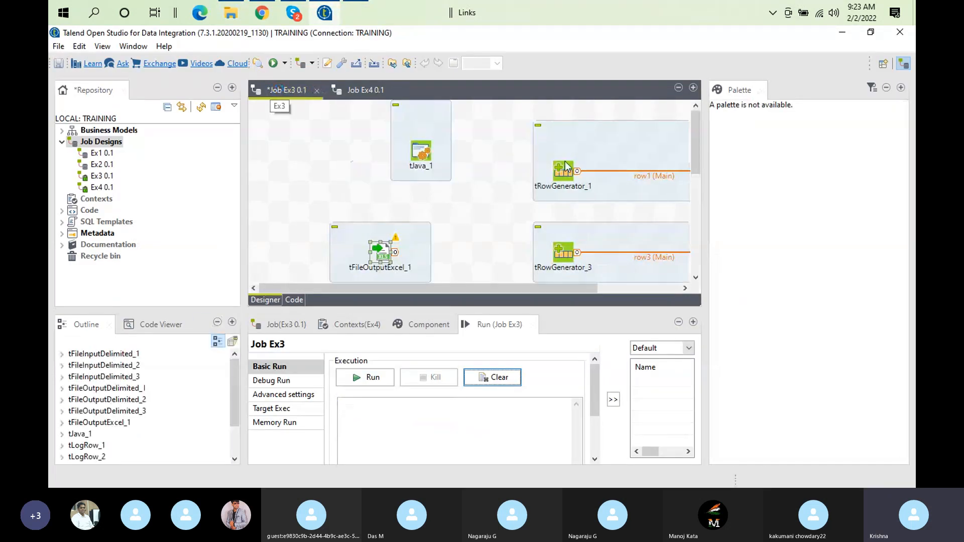
{"action": "left_click_drag", "start_coordinate": [484, 290], "coordinate": [587, 288]}
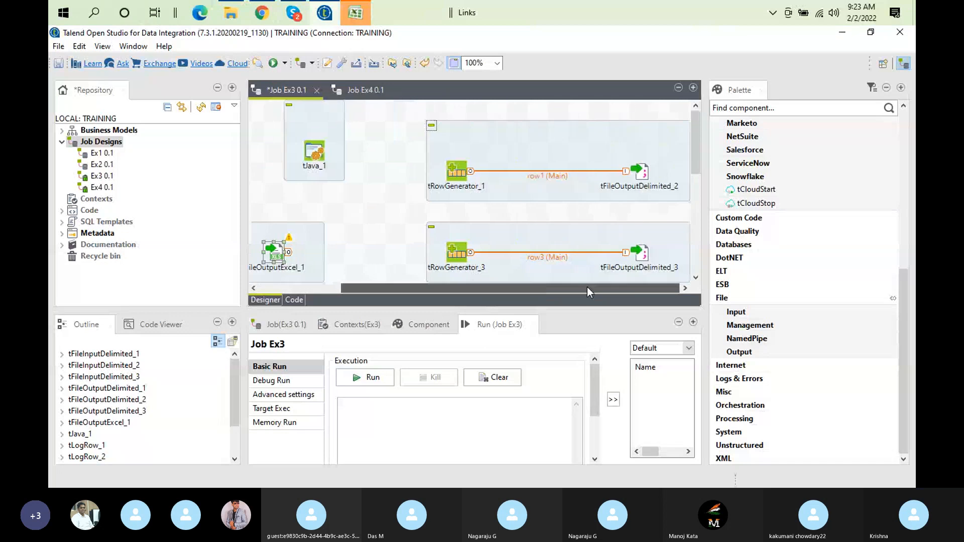
{"action": "left_click", "coordinate": [637, 174]}
{"action": "double_click", "coordinate": [637, 178]}
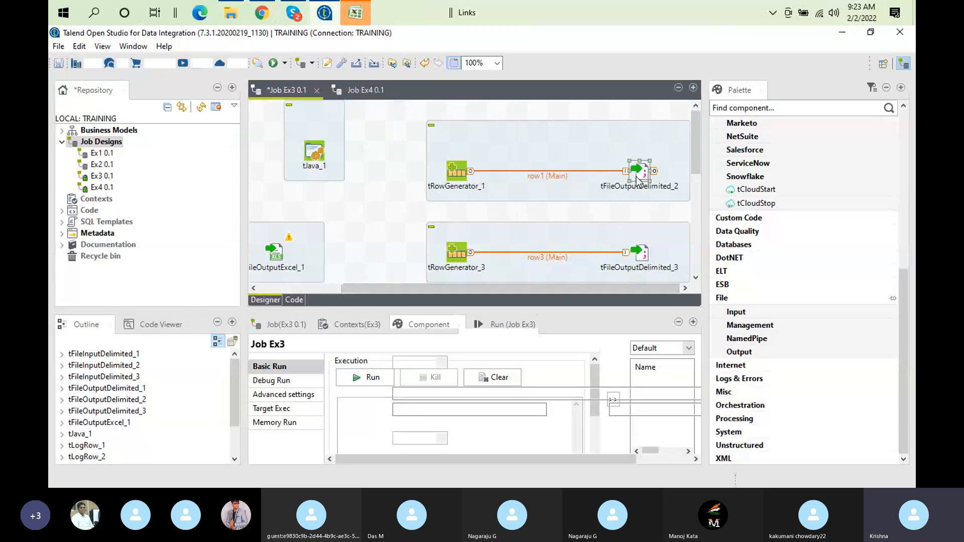
{"action": "left_click", "coordinate": [531, 153]}
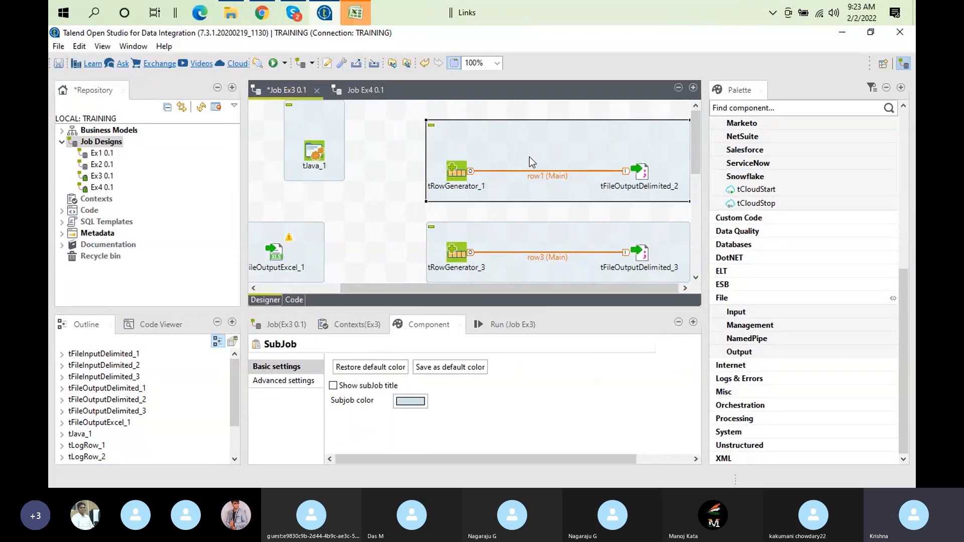
{"action": "left_click", "coordinate": [355, 86]}
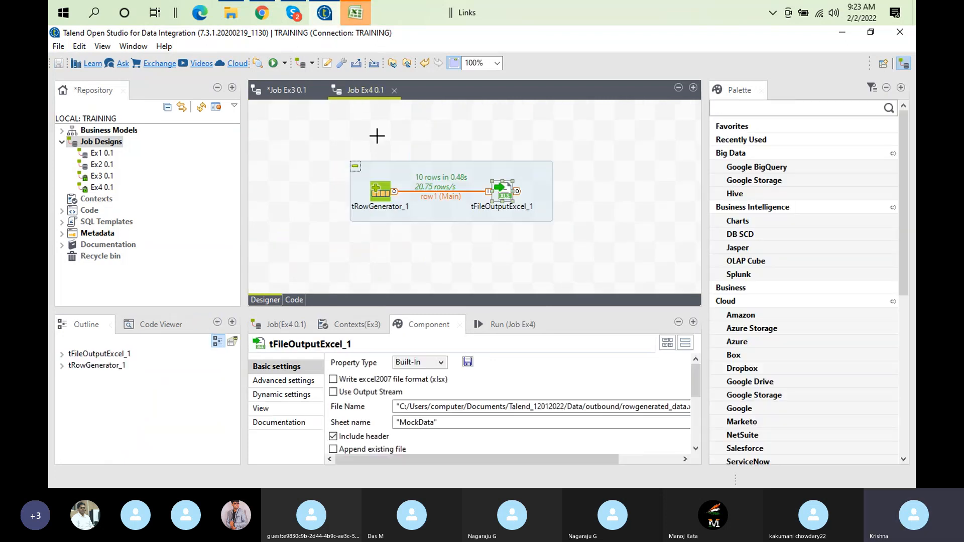
{"action": "right_click", "coordinate": [378, 137]}
{"action": "left_click", "coordinate": [438, 226]}
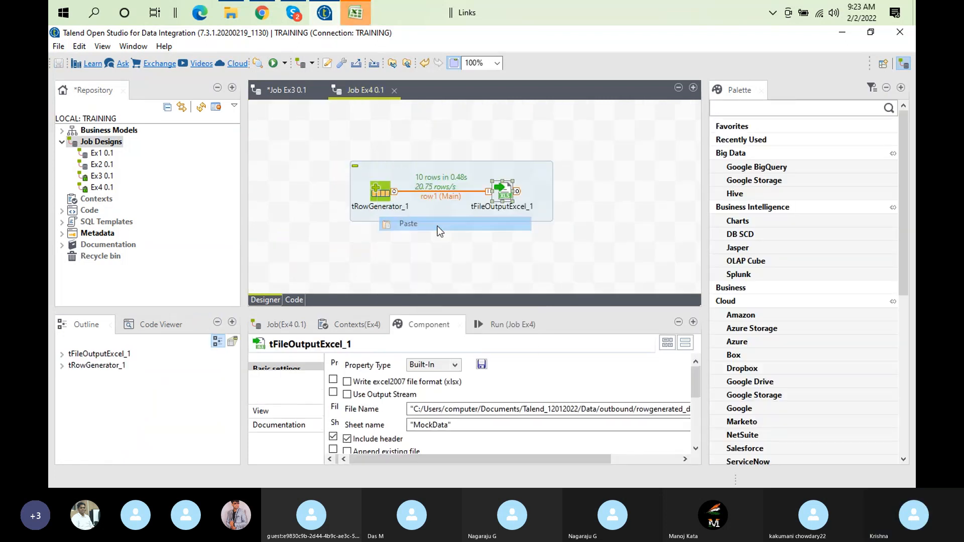
Place the pasted delimited-output subjob above the Excel subjob in job Ex4 and space out the components of both
{"action": "left_click_drag", "start_coordinate": [550, 134], "coordinate": [504, 129]}
{"action": "left_click_drag", "start_coordinate": [326, 126], "coordinate": [393, 127]}
{"action": "left_click_drag", "start_coordinate": [565, 132], "coordinate": [504, 132]}
{"action": "left_click_drag", "start_coordinate": [421, 169], "coordinate": [380, 189]}
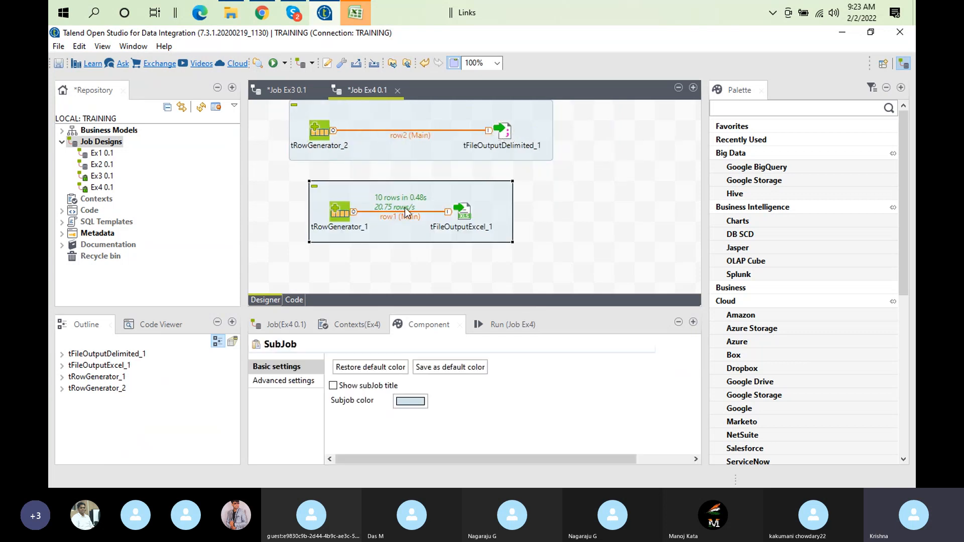
{"action": "left_click", "coordinate": [462, 214]}
{"action": "left_click_drag", "start_coordinate": [462, 213], "coordinate": [522, 214]}
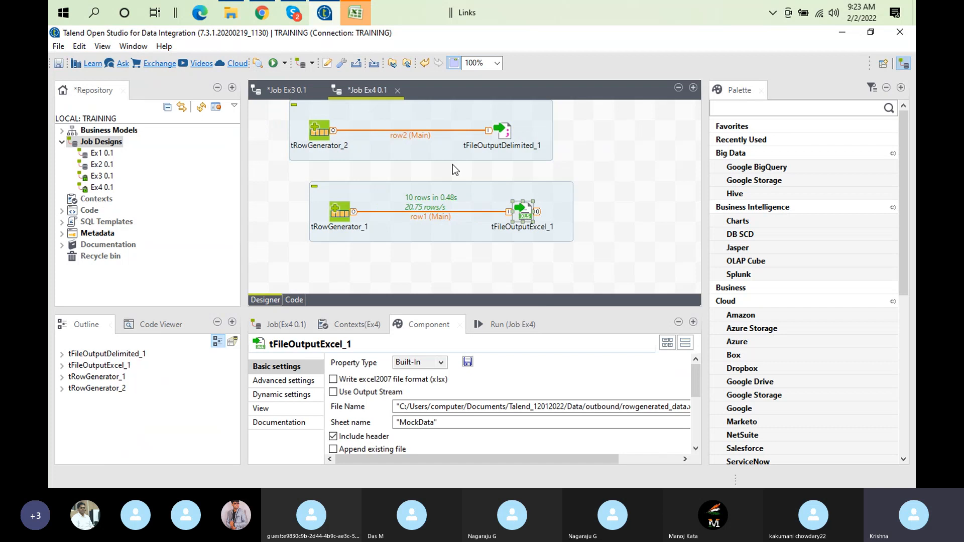
Switch to Excel to check on the output file, dismiss the stdole32.tlb message, and return to Talend
{"action": "left_click", "coordinate": [356, 14]}
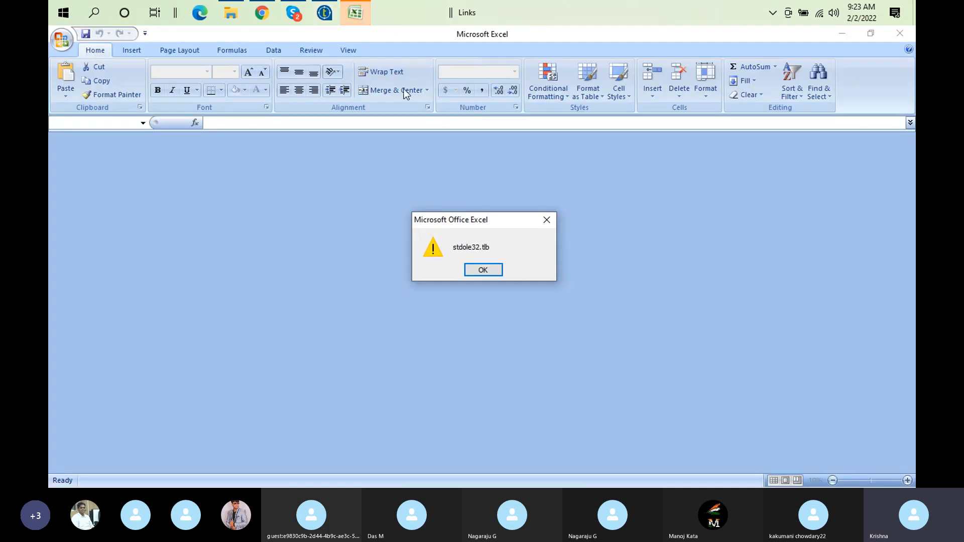
{"action": "left_click", "coordinate": [480, 271]}
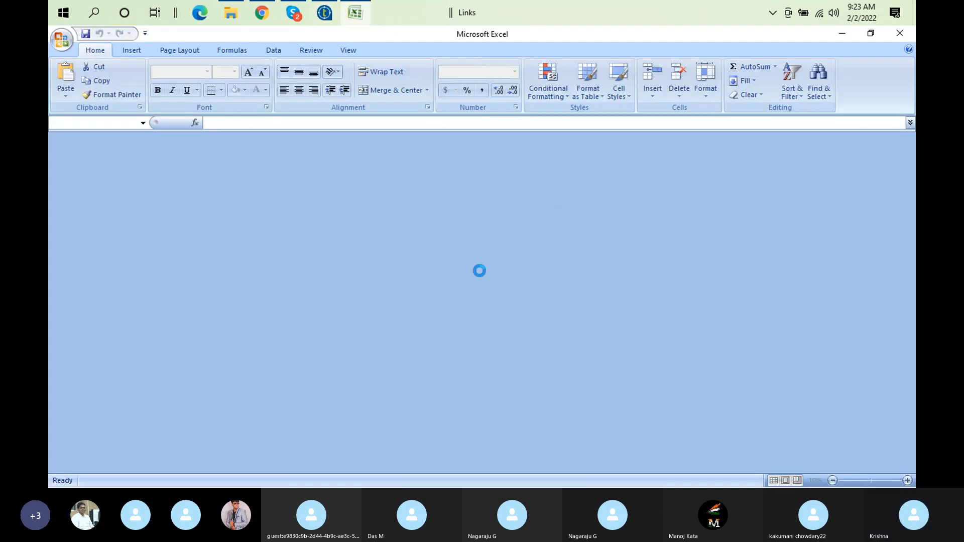
{"action": "left_click", "coordinate": [325, 12]}
Align tRowGenerator_1 under tRowGenerator_2 and tFileOutputExcel_1 under tFileOutputDelimited_1
{"action": "left_click", "coordinate": [339, 212]}
{"action": "left_click_drag", "start_coordinate": [340, 211], "coordinate": [321, 211]}
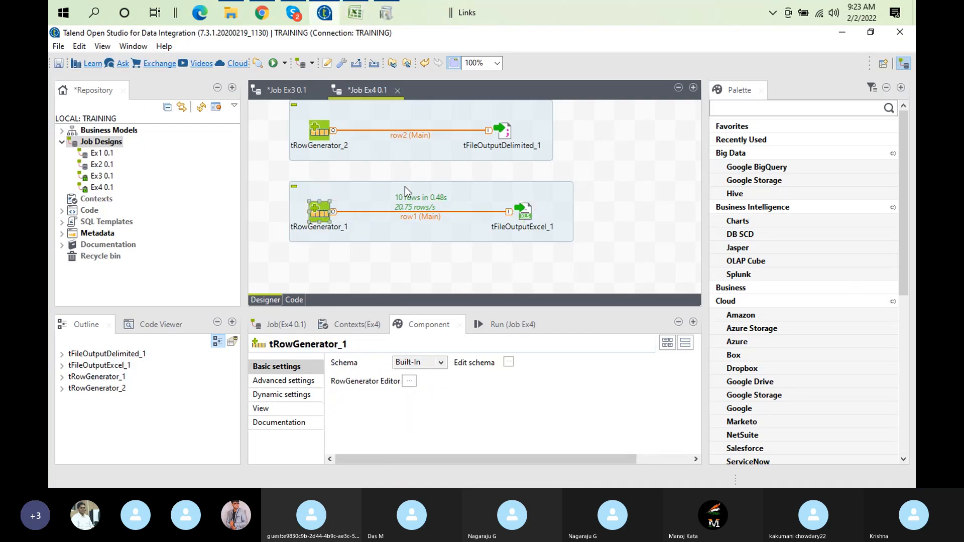
{"action": "left_click", "coordinate": [522, 215]}
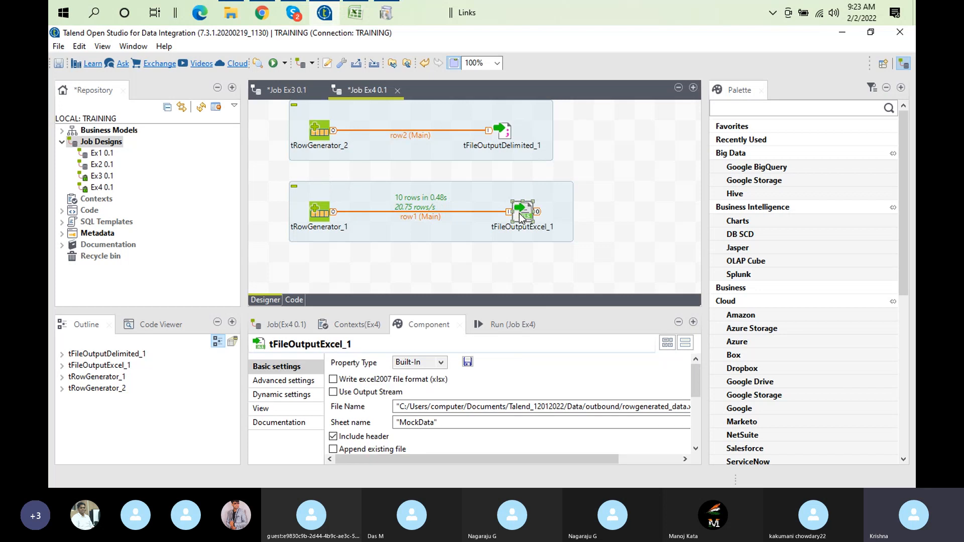
{"action": "left_click_drag", "start_coordinate": [522, 215], "coordinate": [502, 216]}
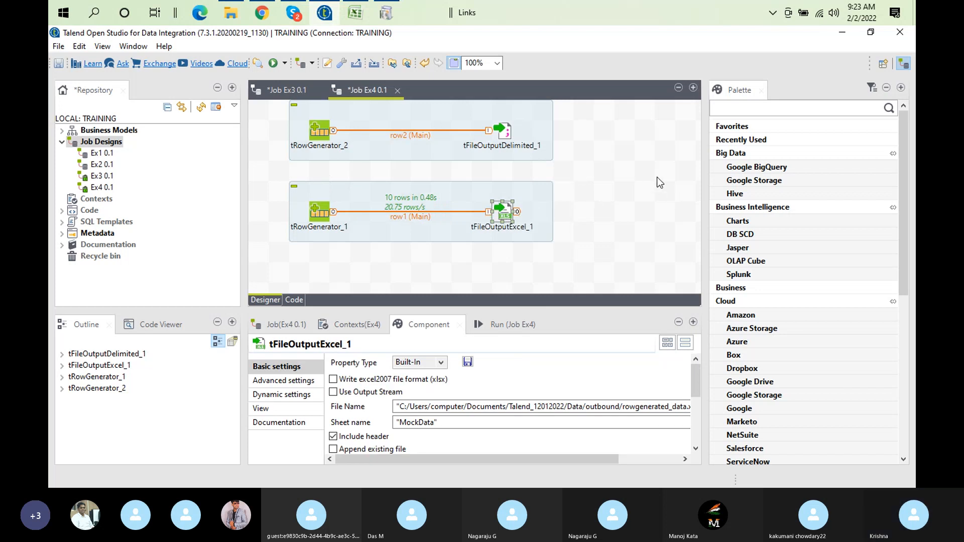
{"action": "left_click", "coordinate": [629, 233]}
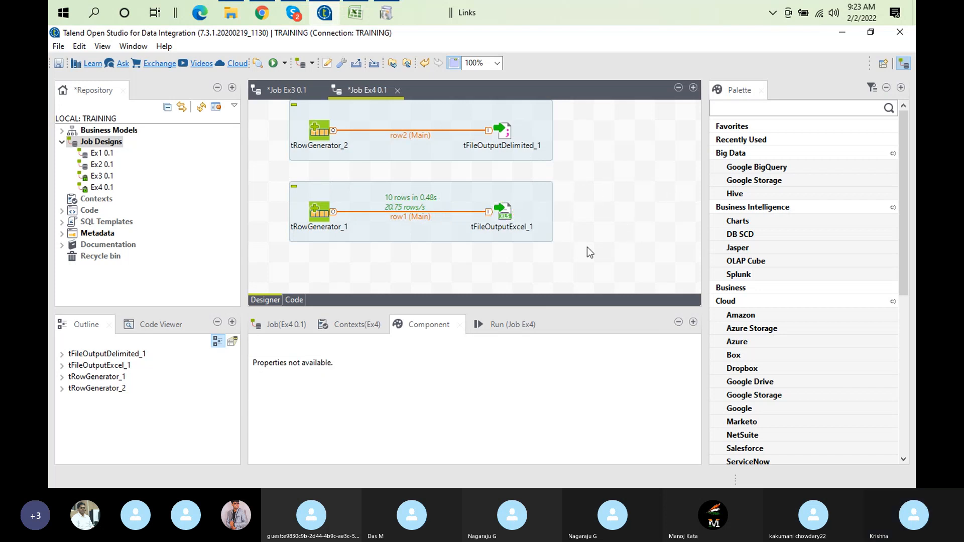
Compare the basic and advanced settings of tFileOutputExcel_1 with the basic settings of tFileOutputDelimited_1
{"action": "left_click", "coordinate": [501, 217]}
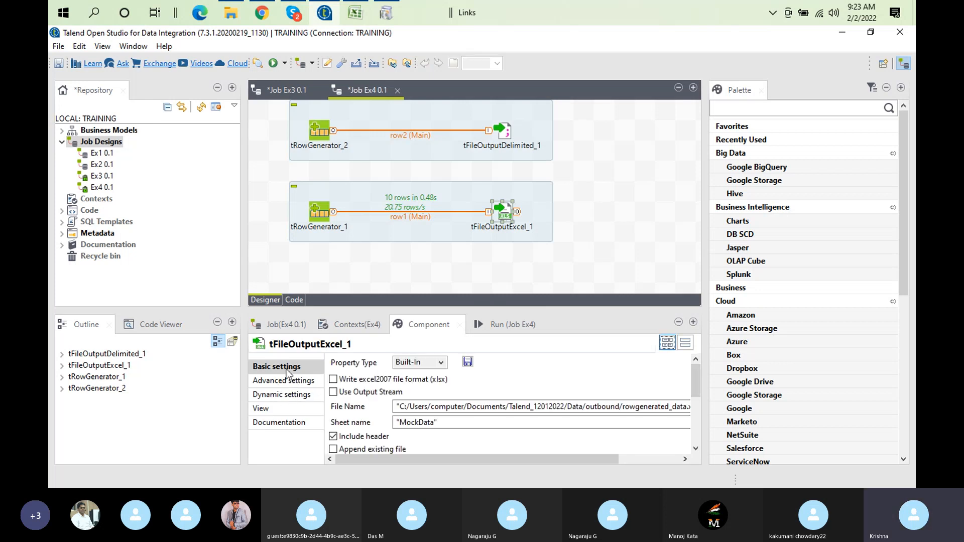
{"action": "left_click", "coordinate": [292, 381]}
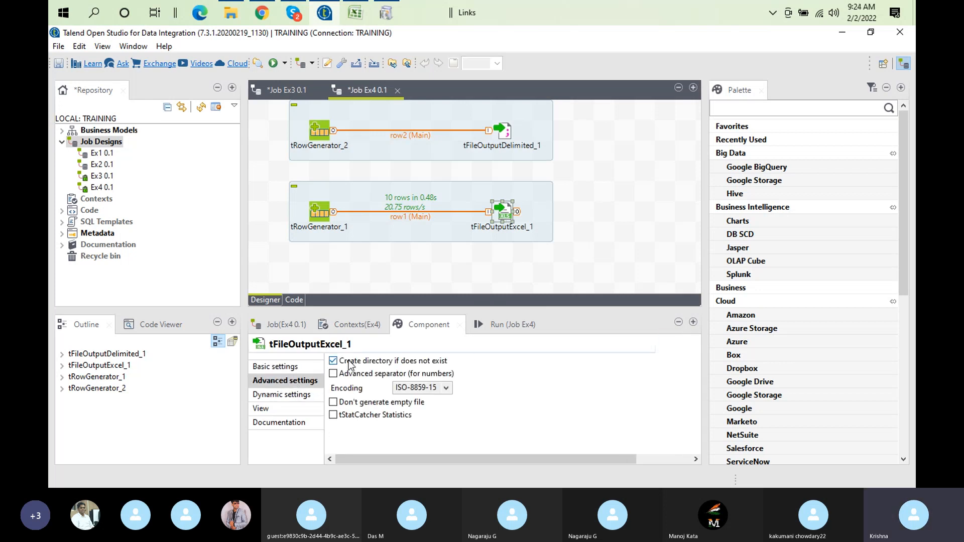
{"action": "left_click", "coordinate": [292, 369]}
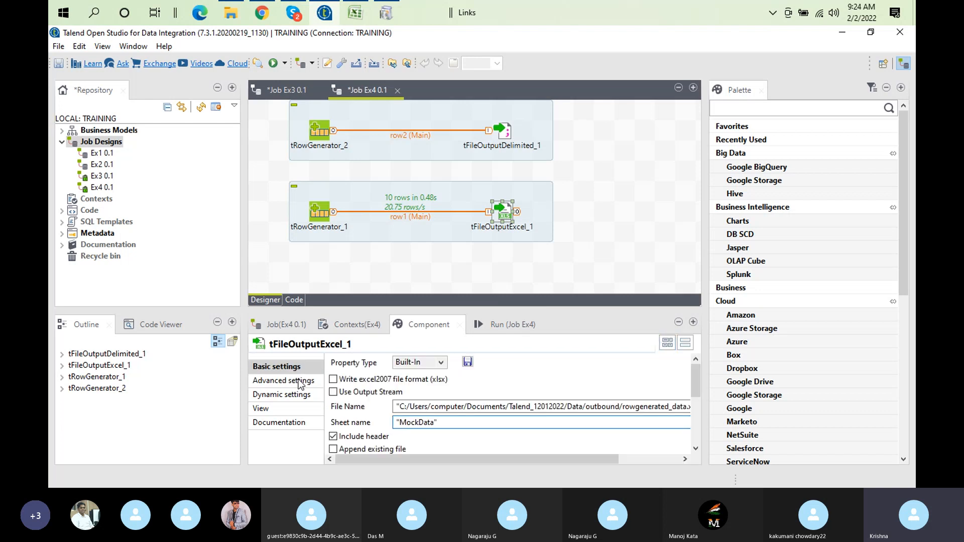
{"action": "left_click", "coordinate": [299, 381]}
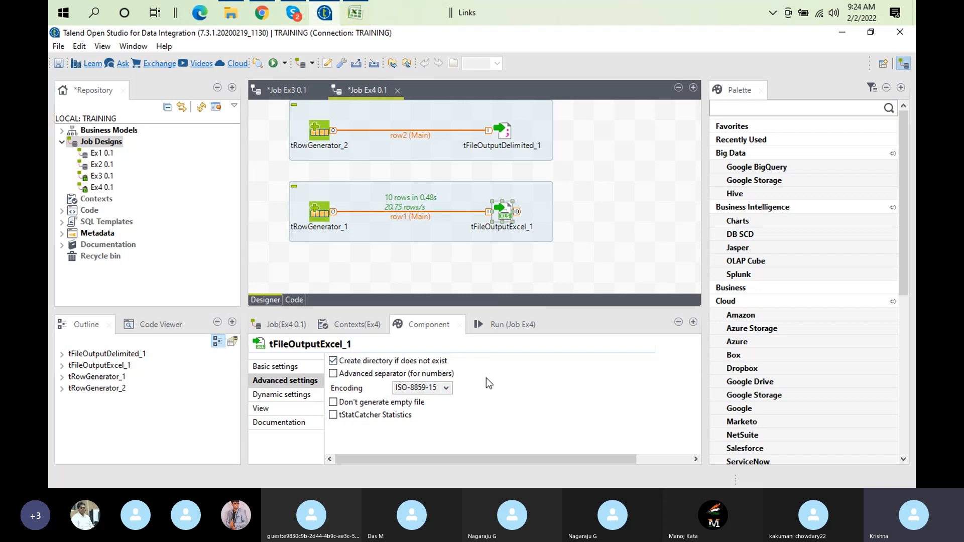
{"action": "left_click", "coordinate": [505, 127]}
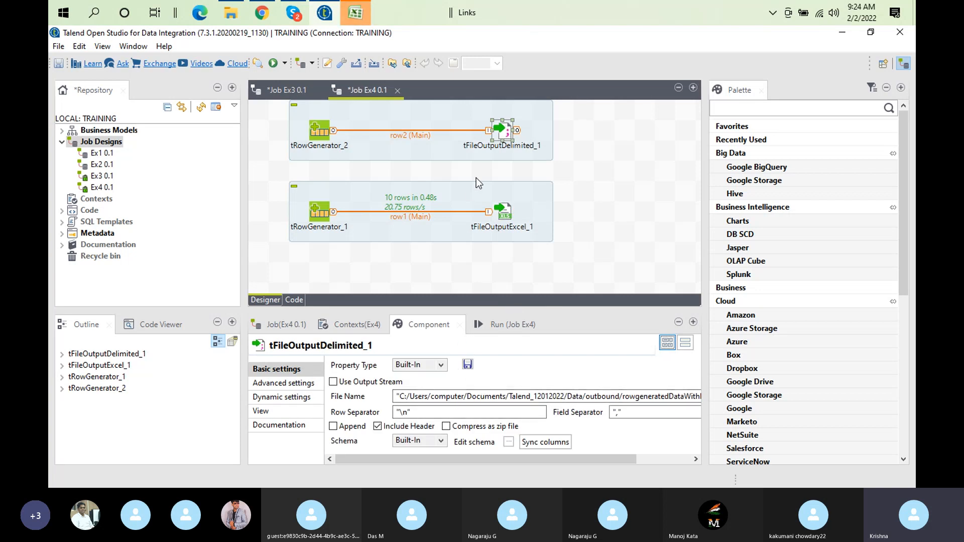
{"action": "left_click", "coordinate": [505, 216]}
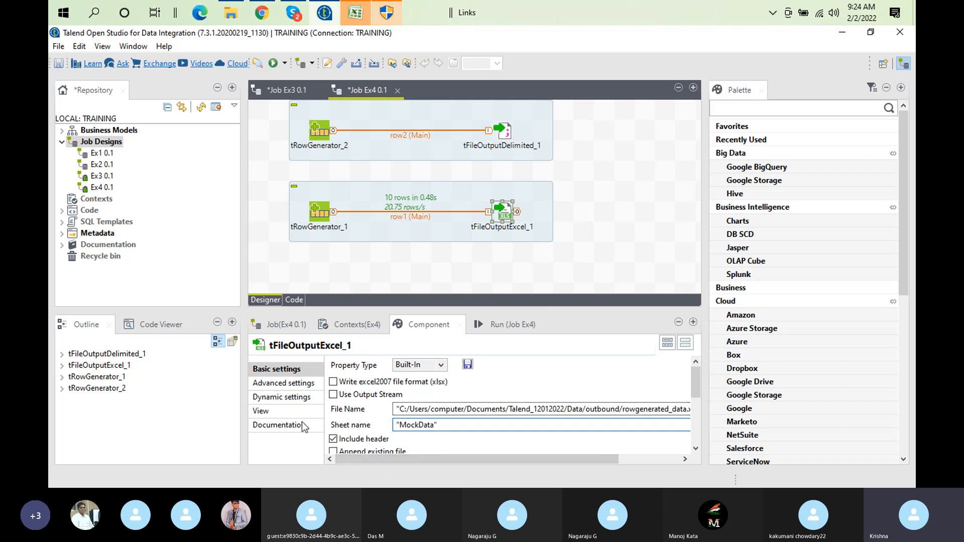
Bring up the pending Windows permission request, check on Excel's startup, and return to job Ex4 in Talend
{"action": "left_click", "coordinate": [385, 10]}
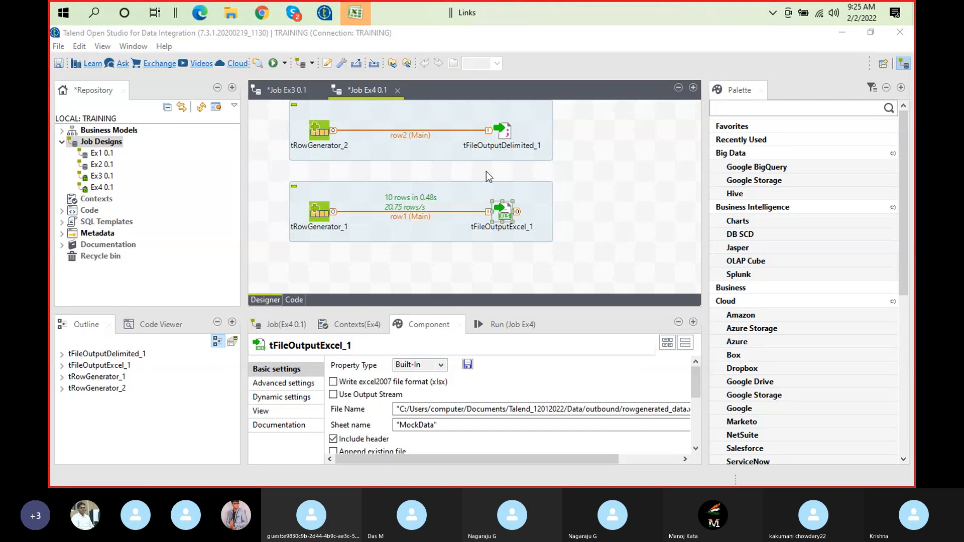
{"action": "left_click", "coordinate": [355, 14]}
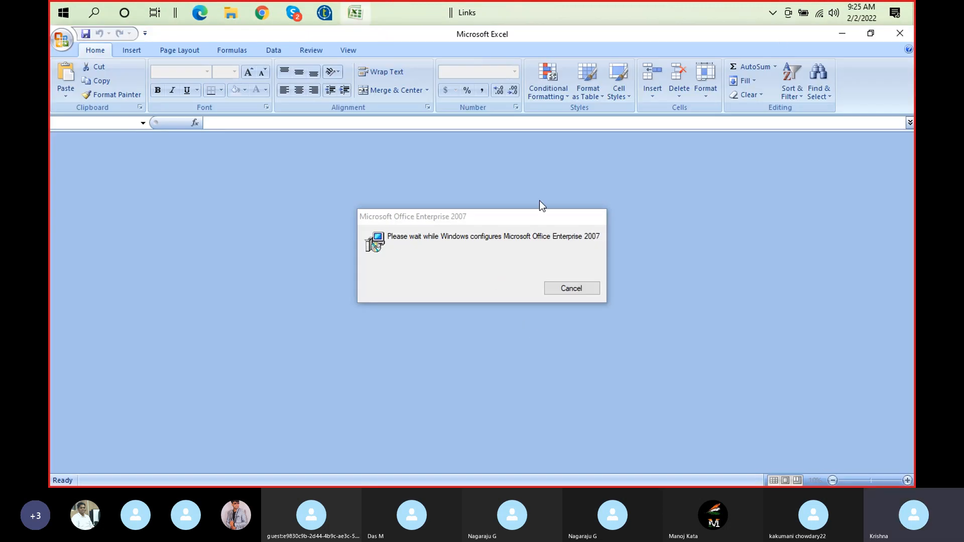
{"action": "left_click", "coordinate": [324, 12]}
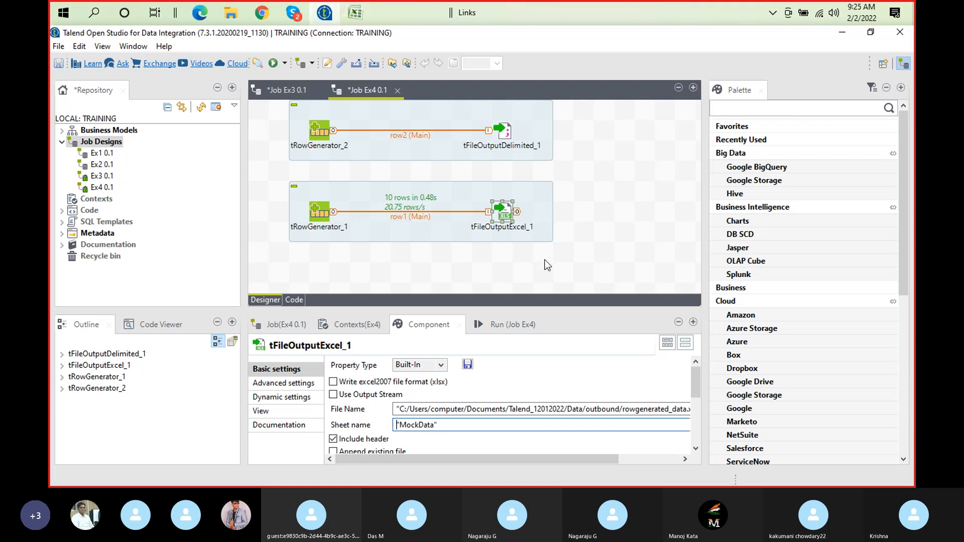
{"action": "left_click", "coordinate": [517, 247]}
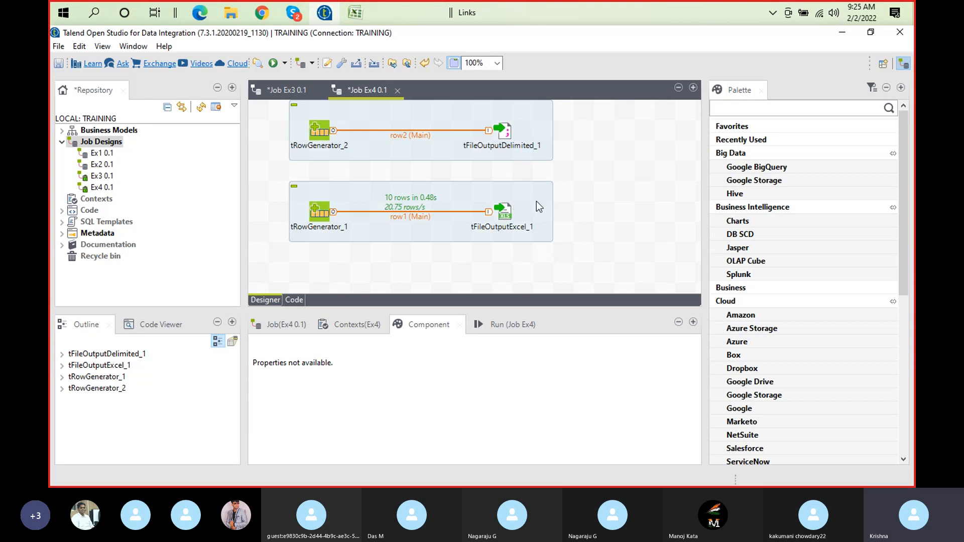
{"action": "left_click", "coordinate": [599, 218]}
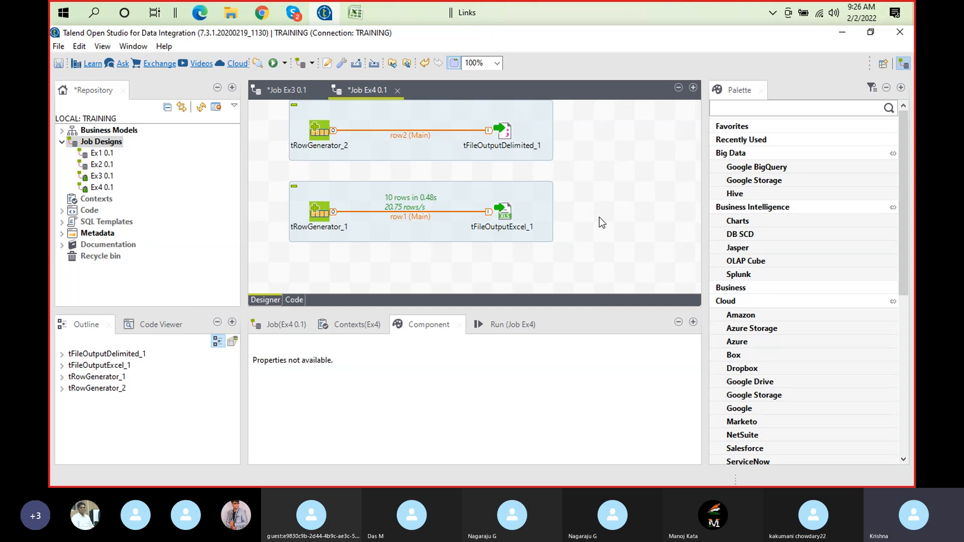
Switch to Excel and close Document Recovery, choosing to remove the recovered files
{"action": "left_click", "coordinate": [361, 16]}
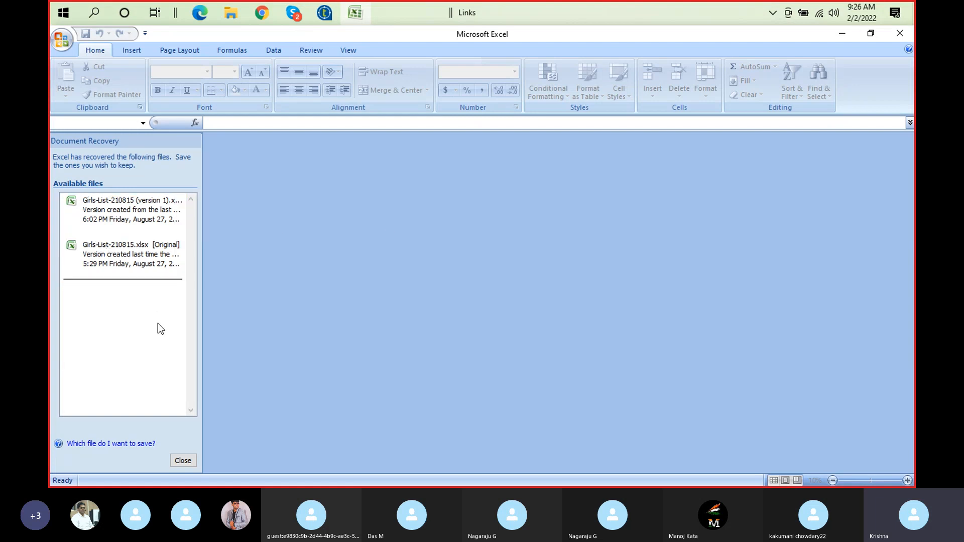
{"action": "left_click", "coordinate": [183, 460]}
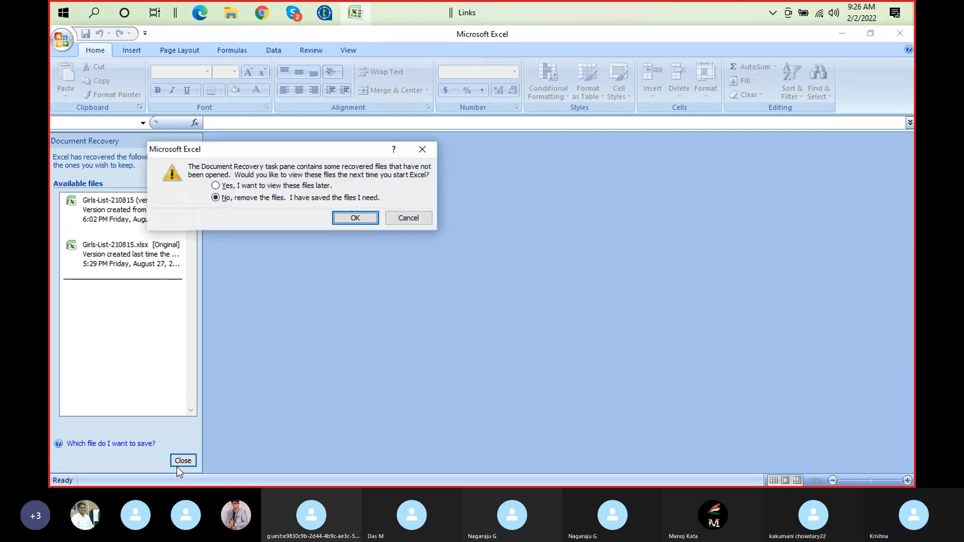
{"action": "left_click", "coordinate": [354, 217]}
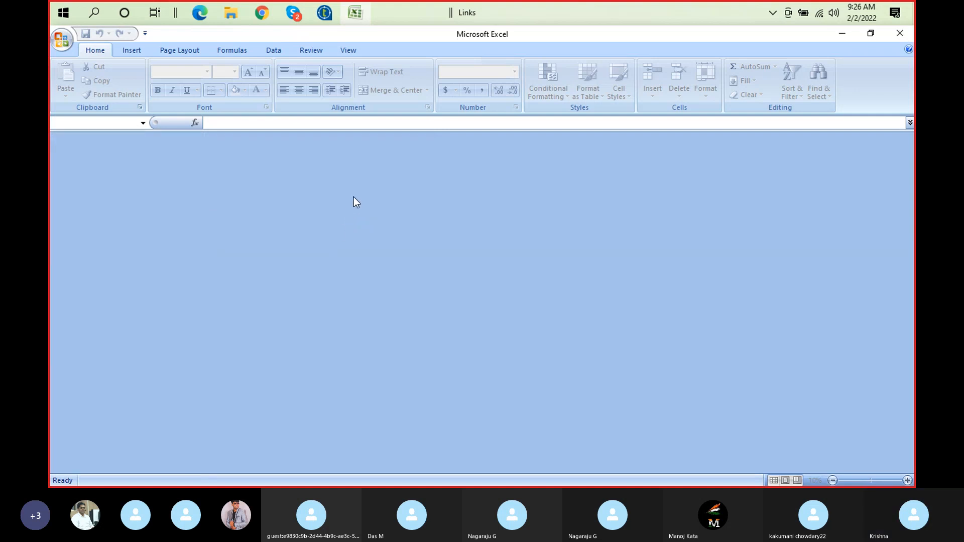
Return to Talend, add a tFileOutputPositional component below tFileOutputExcel_1 in job Ex4, and maximize its component settings
{"action": "left_click", "coordinate": [324, 12]}
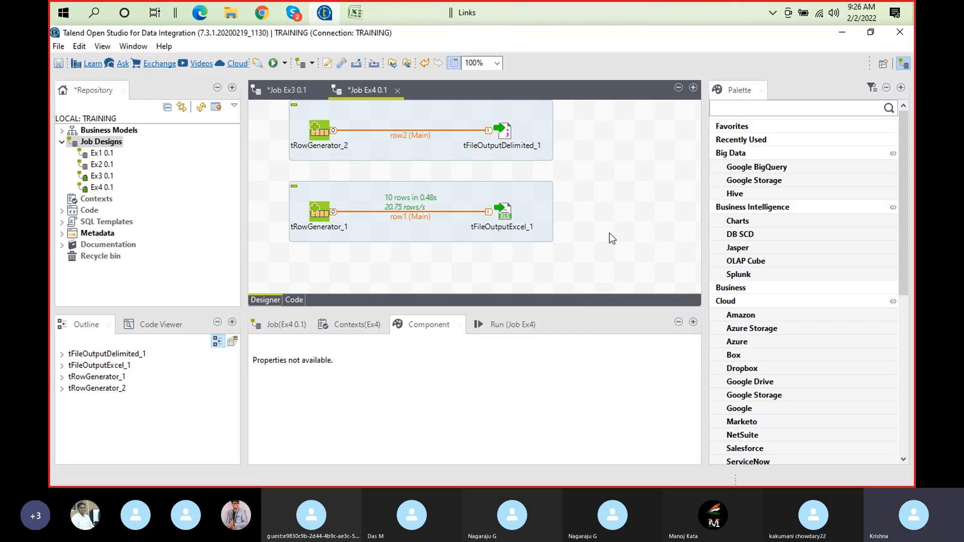
{"action": "type", "text": "tfile"}
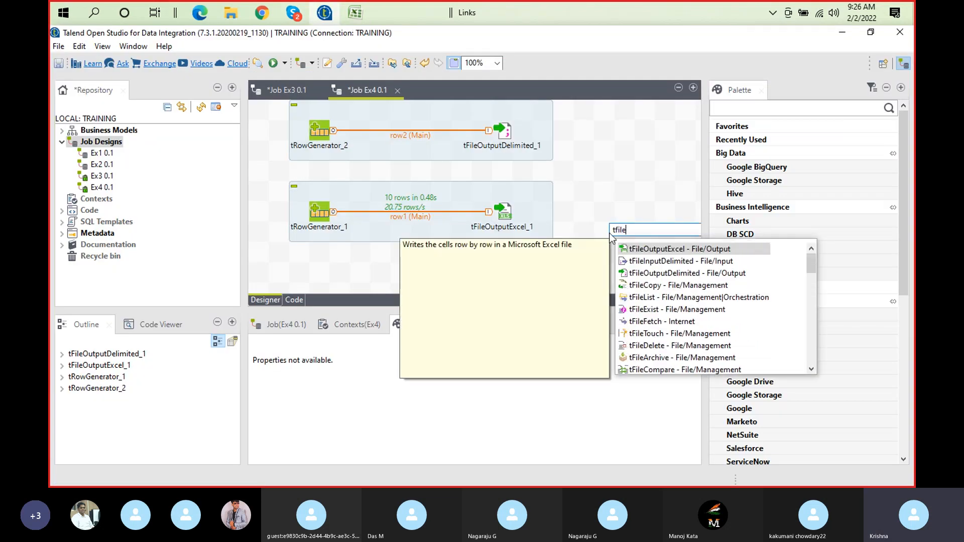
{"action": "type", "text": "ou"}
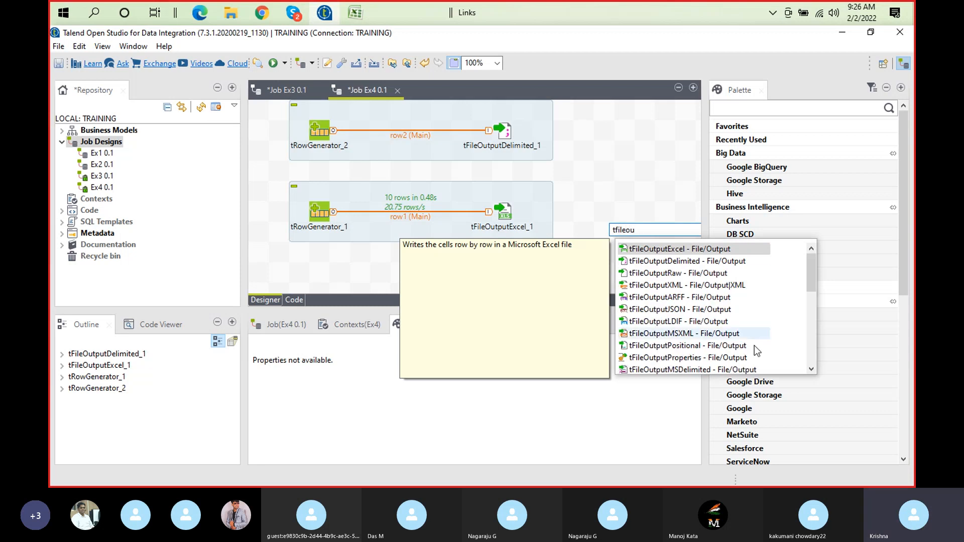
{"action": "double_click", "coordinate": [701, 347]}
{"action": "left_click_drag", "start_coordinate": [613, 234], "coordinate": [548, 280]}
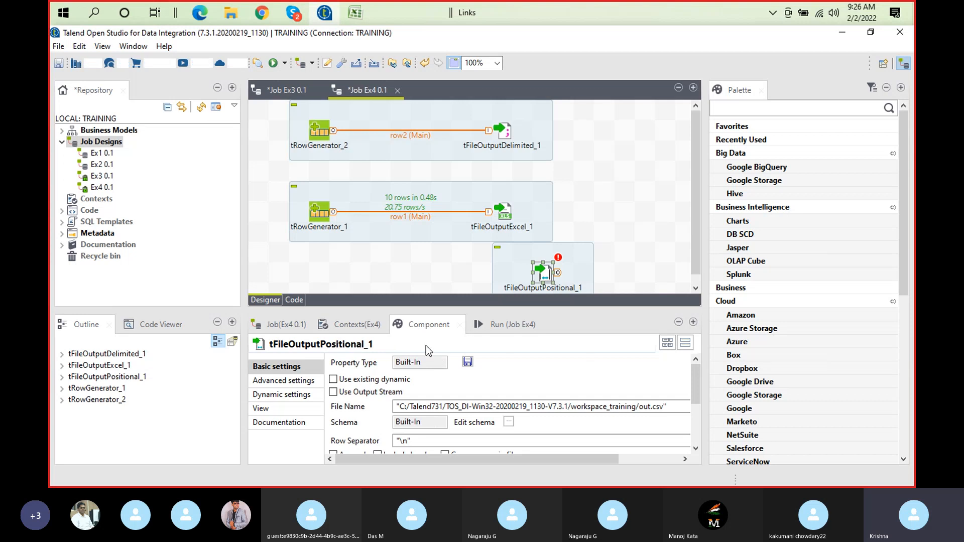
{"action": "double_click", "coordinate": [427, 325]}
Open Notepad++ and copy the first data record from document new 8 into a new blank document
{"action": "left_click", "coordinate": [353, 19]}
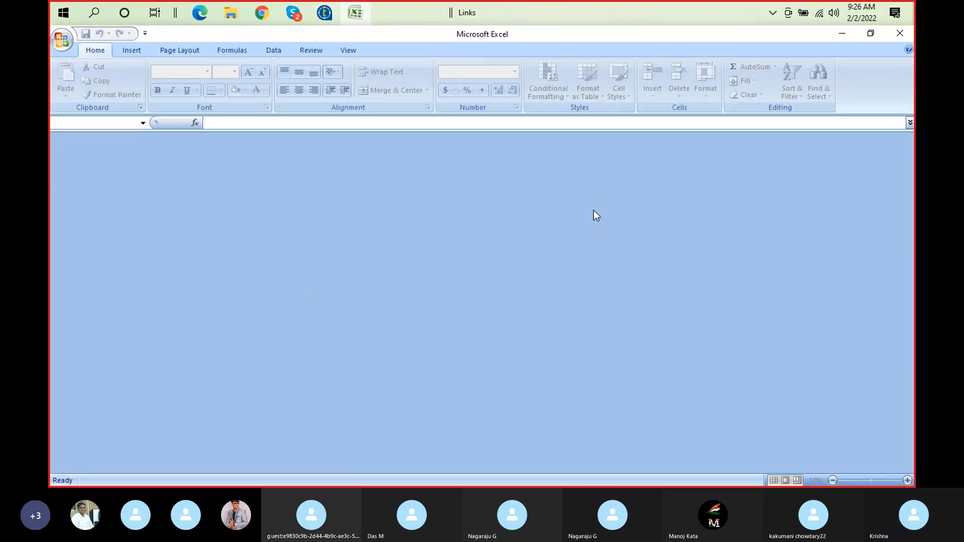
{"action": "key", "text": "super+r"}
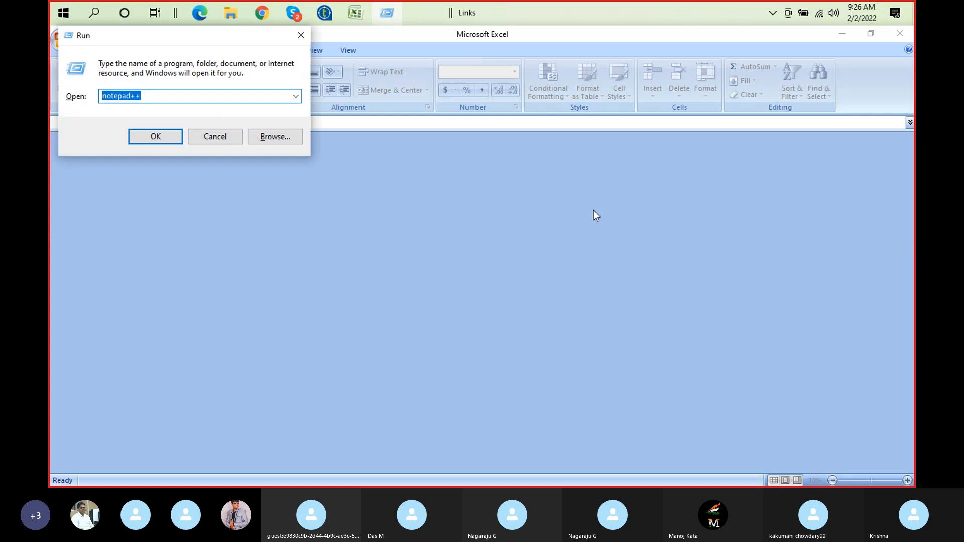
{"action": "key", "text": "Return"}
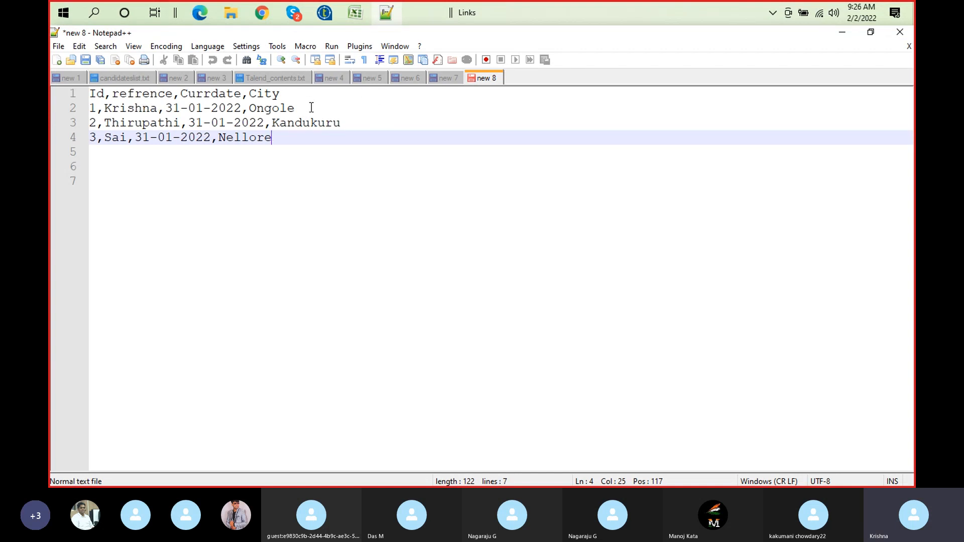
{"action": "left_click", "coordinate": [298, 96]}
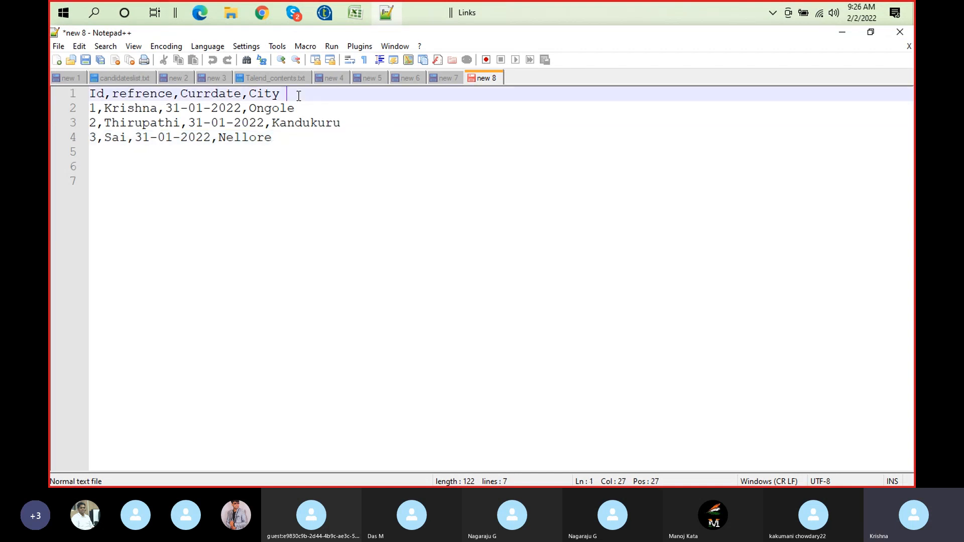
{"action": "left_click", "coordinate": [307, 109]}
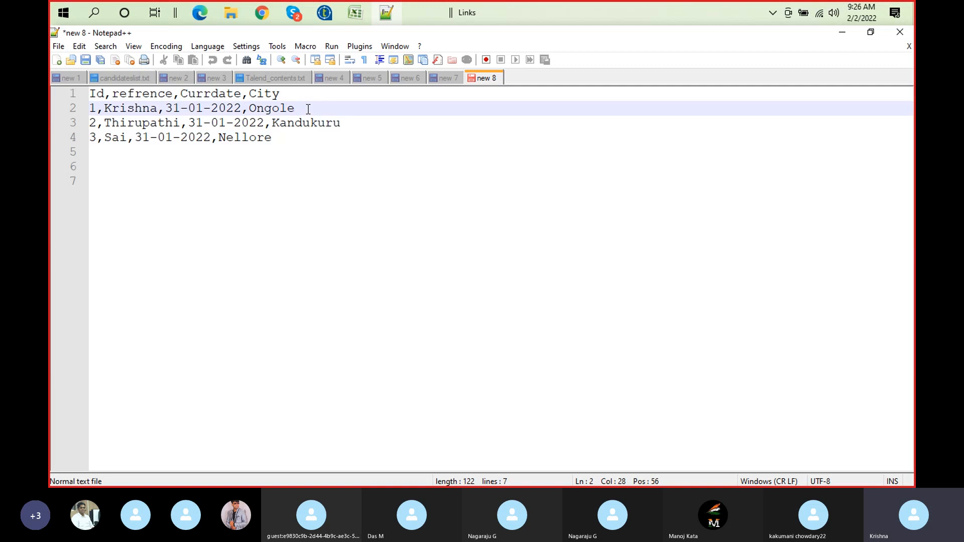
{"action": "key", "text": "shift+Home"}
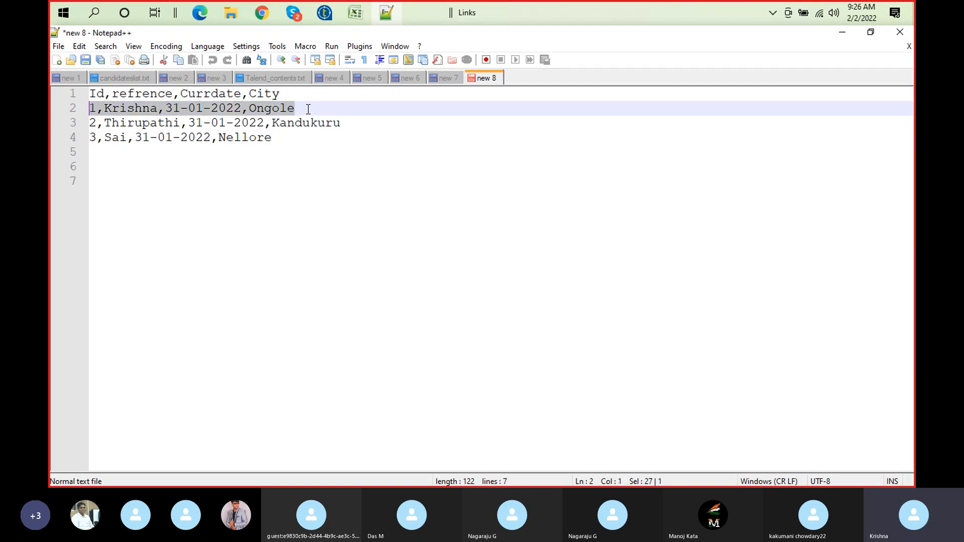
{"action": "double_click", "coordinate": [550, 77]}
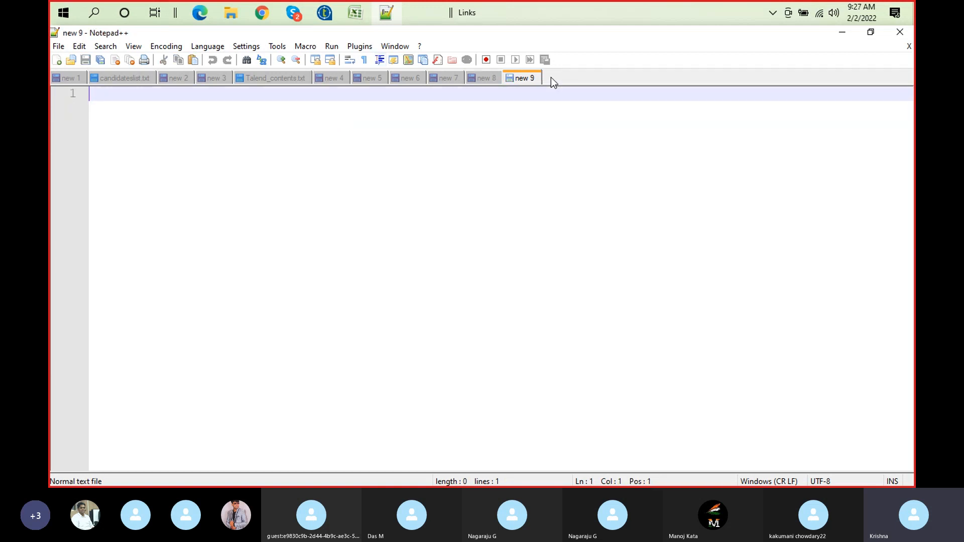
{"action": "type", "text": "1,Krishna,31-01-2022,Ongole"}
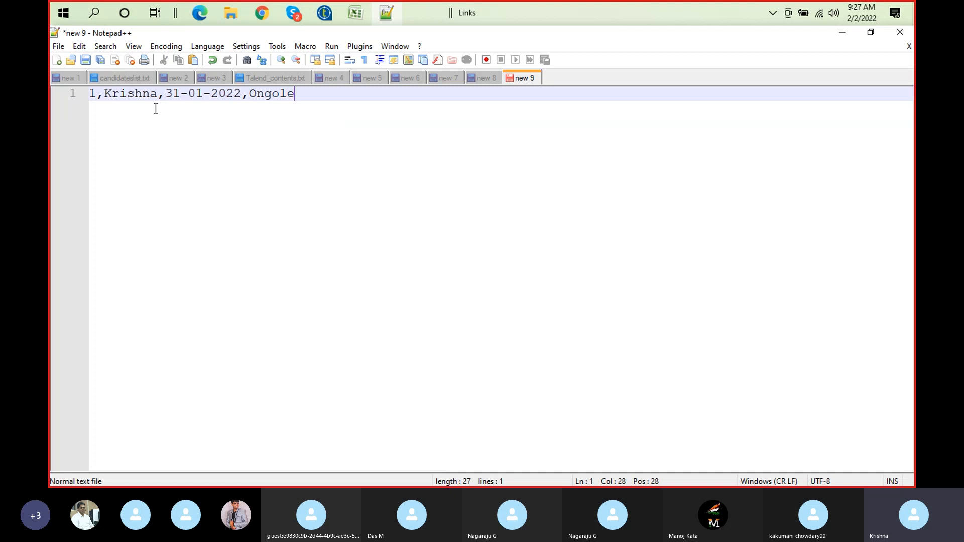
Remove the three comma delimiters from the pasted record so that its fields run together
{"action": "left_click", "coordinate": [105, 93]}
{"action": "key", "text": "BackSpace"}
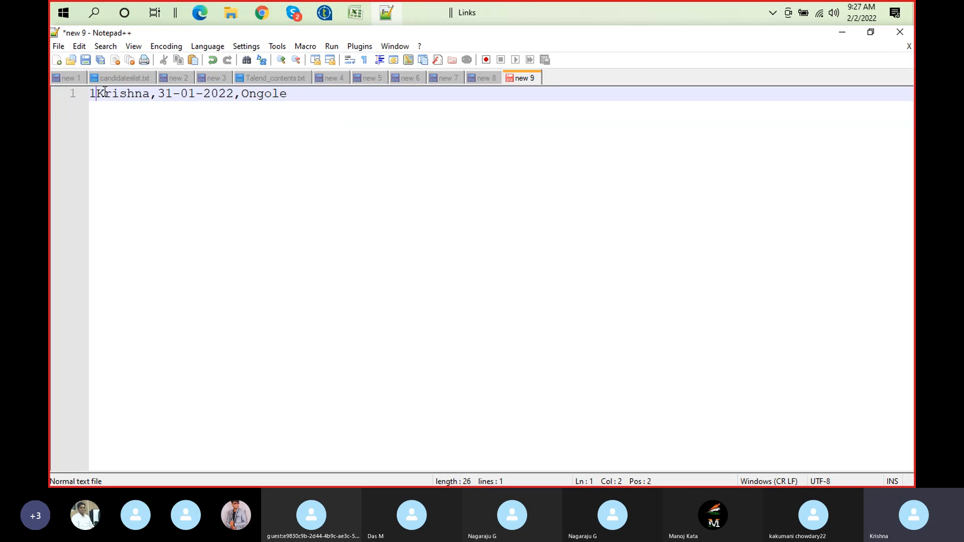
{"action": "left_click", "coordinate": [159, 94]}
{"action": "key", "text": "BackSpace"}
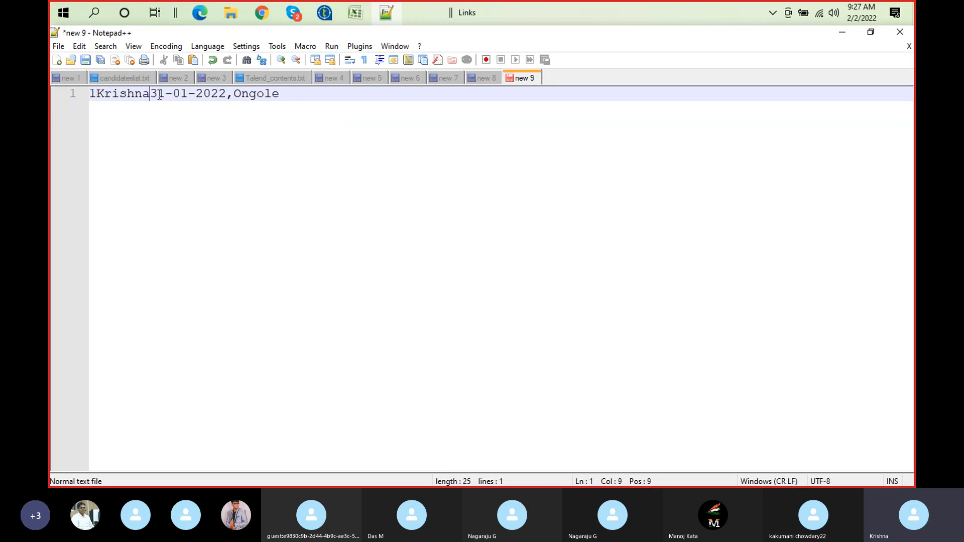
{"action": "left_click", "coordinate": [235, 95]}
{"action": "key", "text": "BackSpace"}
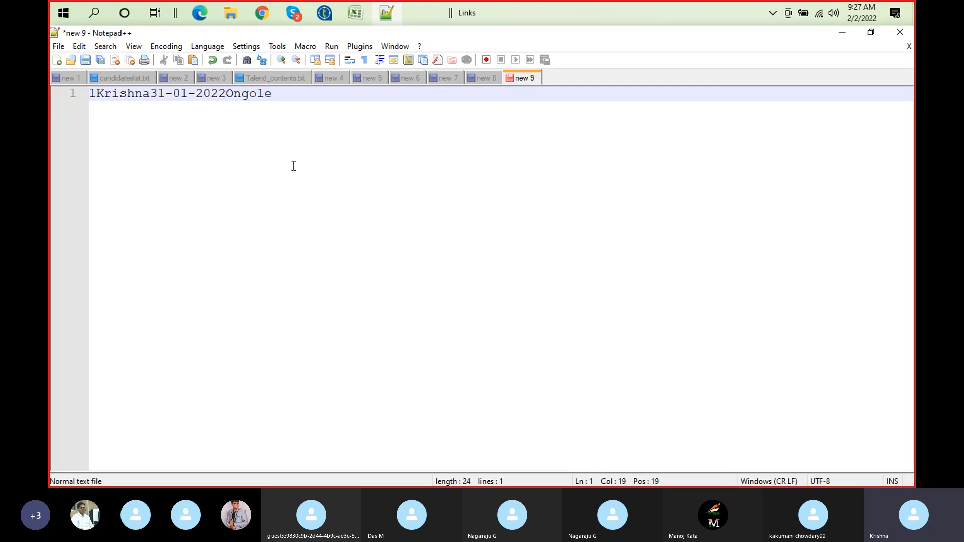
Examine where the Id, reference, date and city fields start and end in the undelimited record
{"action": "double_click", "coordinate": [105, 96]}
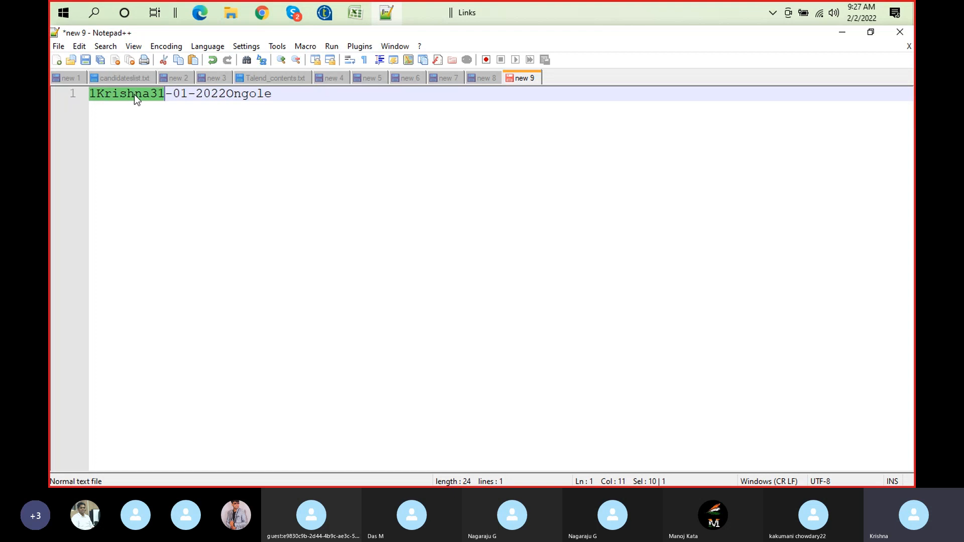
{"action": "left_click", "coordinate": [242, 94]}
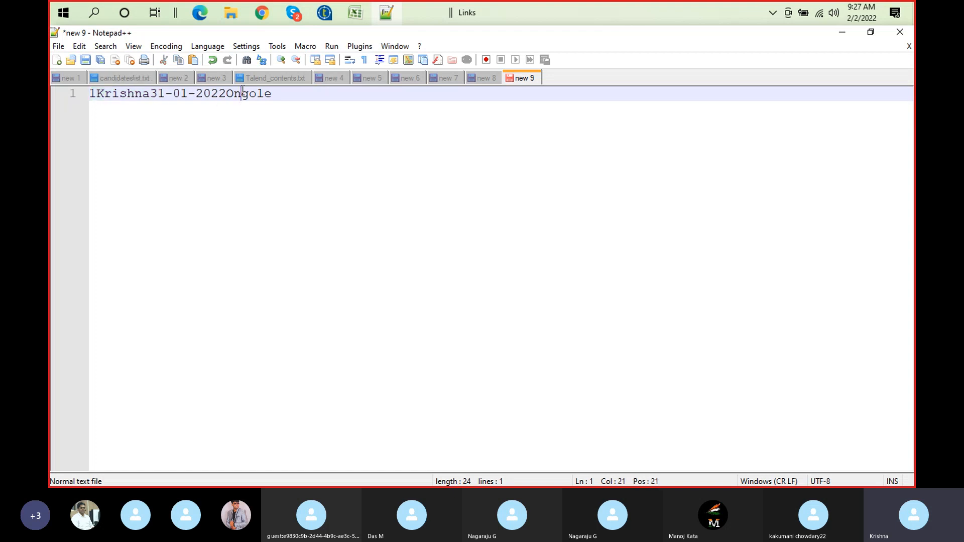
{"action": "double_click", "coordinate": [159, 94]}
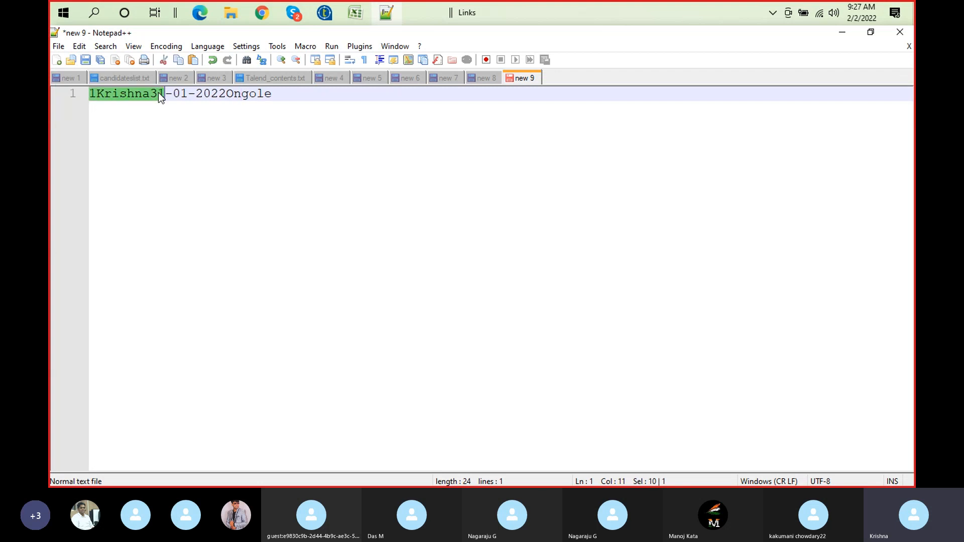
{"action": "left_click", "coordinate": [181, 94]}
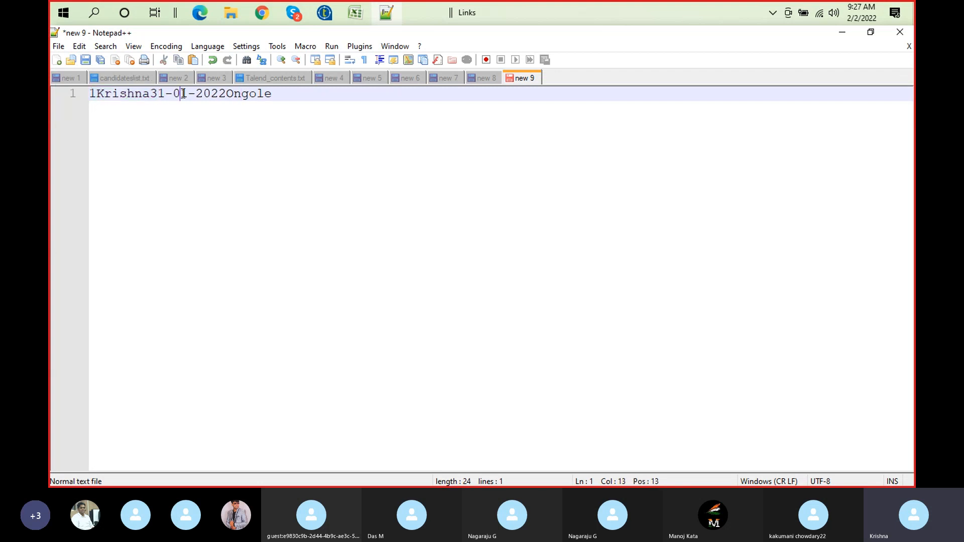
{"action": "double_click", "coordinate": [233, 94]}
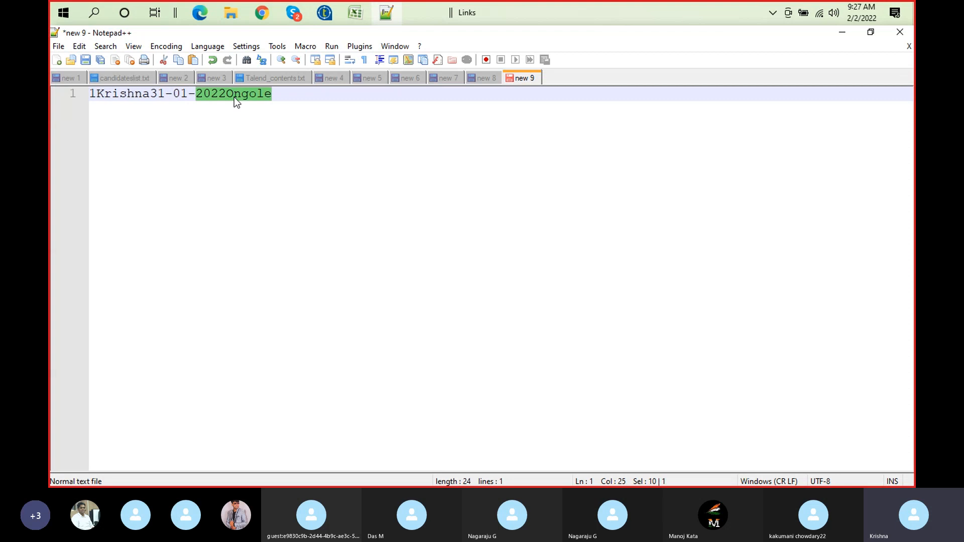
{"action": "left_click", "coordinate": [277, 93]}
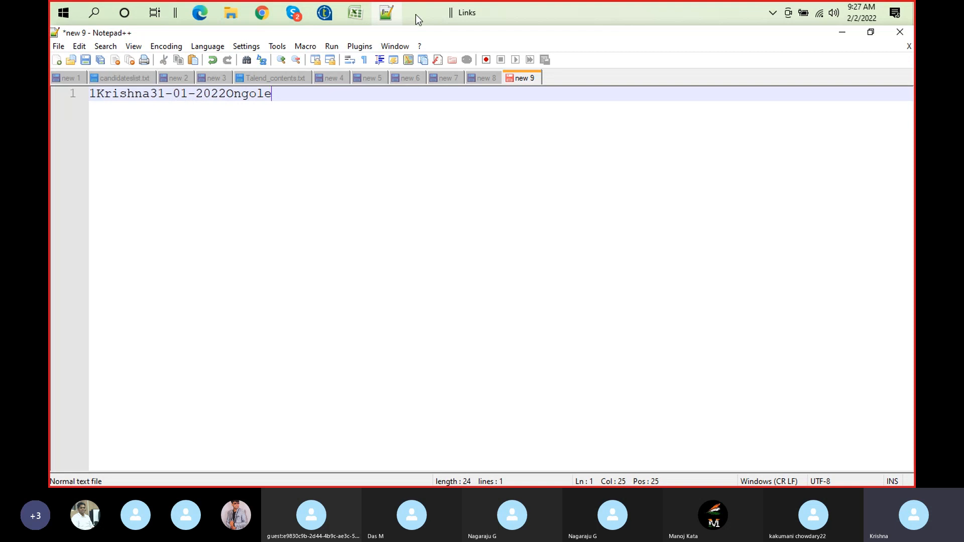
{"action": "left_click", "coordinate": [357, 15]}
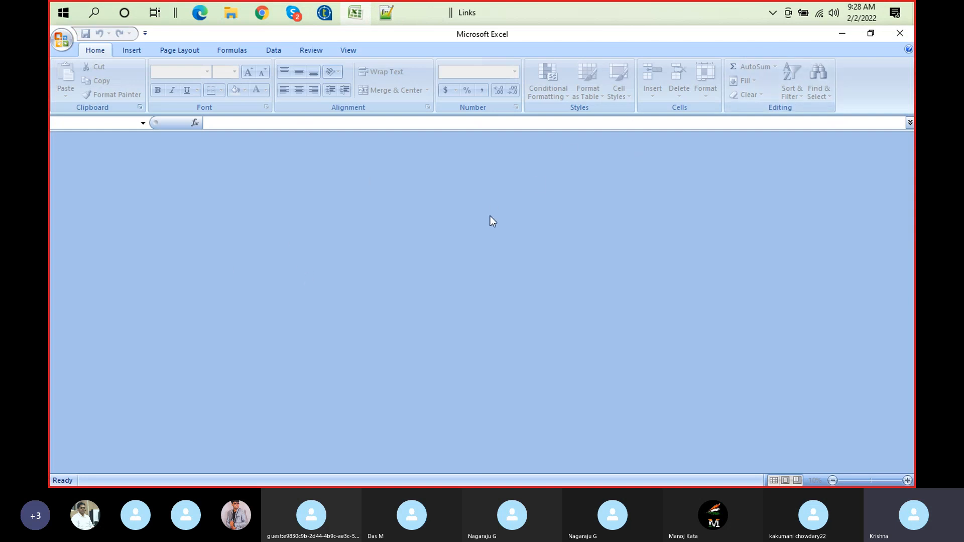
{"action": "left_click", "coordinate": [844, 34]}
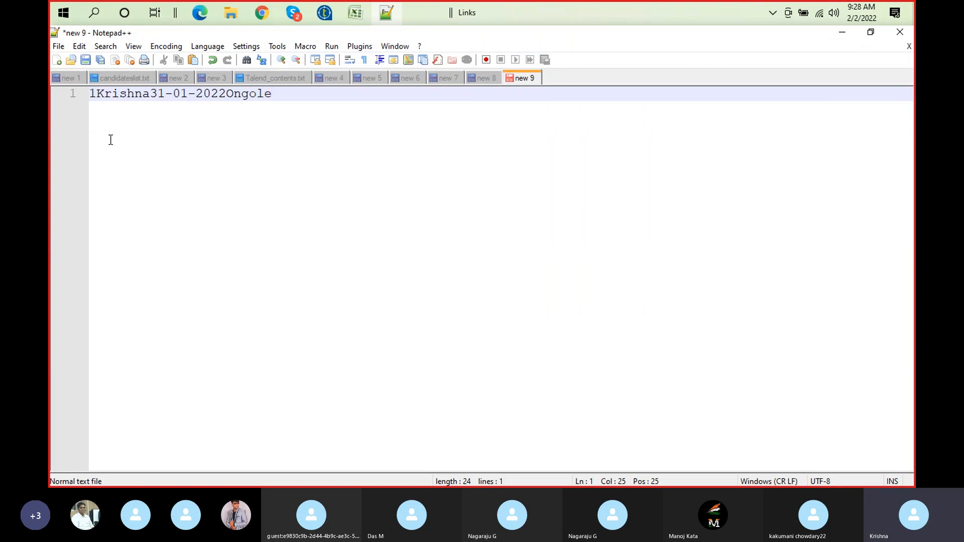
Insert eight spaces after the Id and fourteen after the reference name, and delete the last digit of the year
{"action": "left_click", "coordinate": [97, 100]}
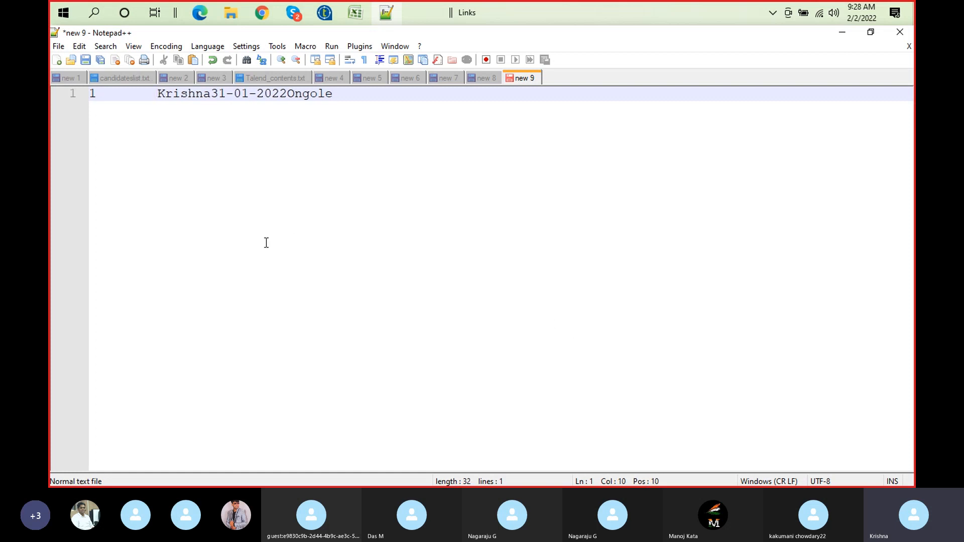
{"action": "left_click", "coordinate": [213, 96]}
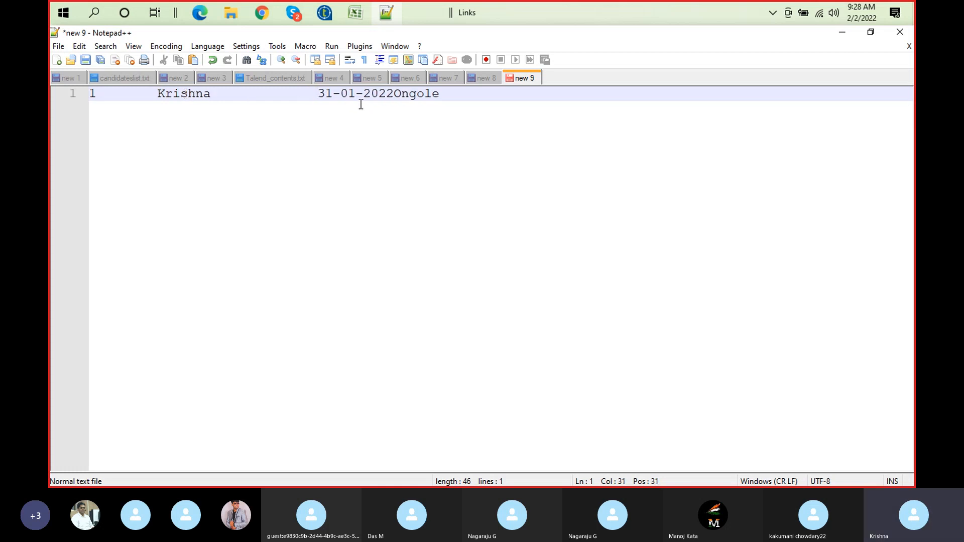
{"action": "key", "text": "Right"}
{"action": "key", "text": "Right"}
{"action": "key", "text": "Right"}
{"action": "key", "text": "Right"}
{"action": "key", "text": "Right"}
{"action": "key", "text": "Right"}
{"action": "key", "text": "Right"}
{"action": "key", "text": "Right"}
{"action": "key", "text": "Right"}
{"action": "key", "text": "BackSpace"}
{"action": "key", "text": "BackSpace"}
Examine the start and end positions of the Id and reference fields in the padded record
{"action": "left_click", "coordinate": [92, 93]}
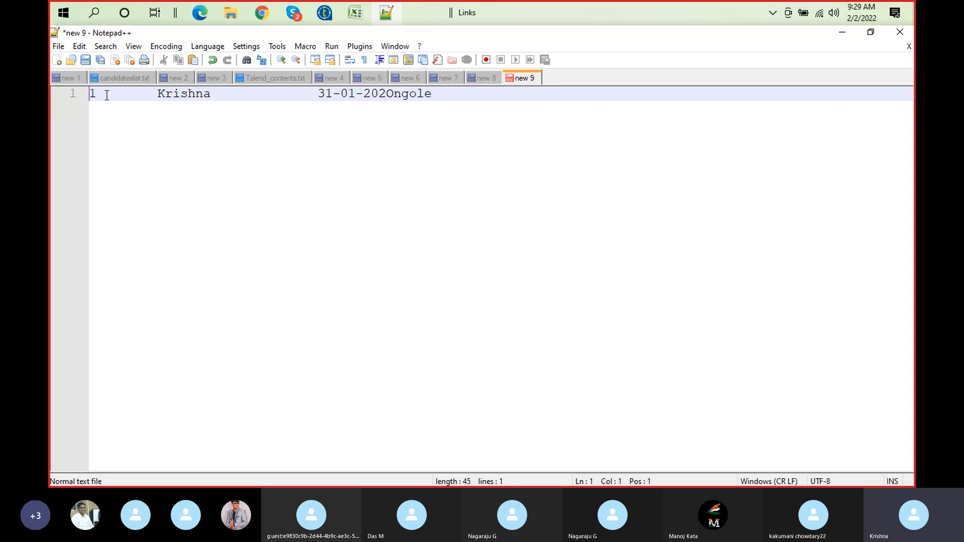
{"action": "left_click", "coordinate": [145, 93]}
{"action": "left_click", "coordinate": [158, 96]}
{"action": "left_click", "coordinate": [92, 94]}
{"action": "left_click", "coordinate": [95, 94]}
{"action": "left_click", "coordinate": [92, 93]}
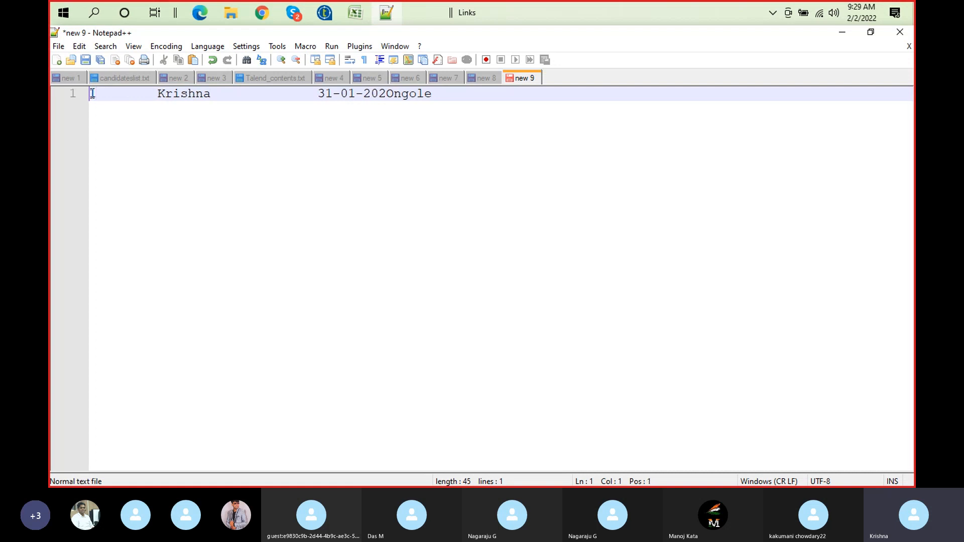
{"action": "left_click", "coordinate": [158, 94]}
Switch to Talend, restore the component view to normal size, and review the tRowGenerator_1 schema and tFileOutputExcel_1 settings
{"action": "left_click", "coordinate": [355, 12]}
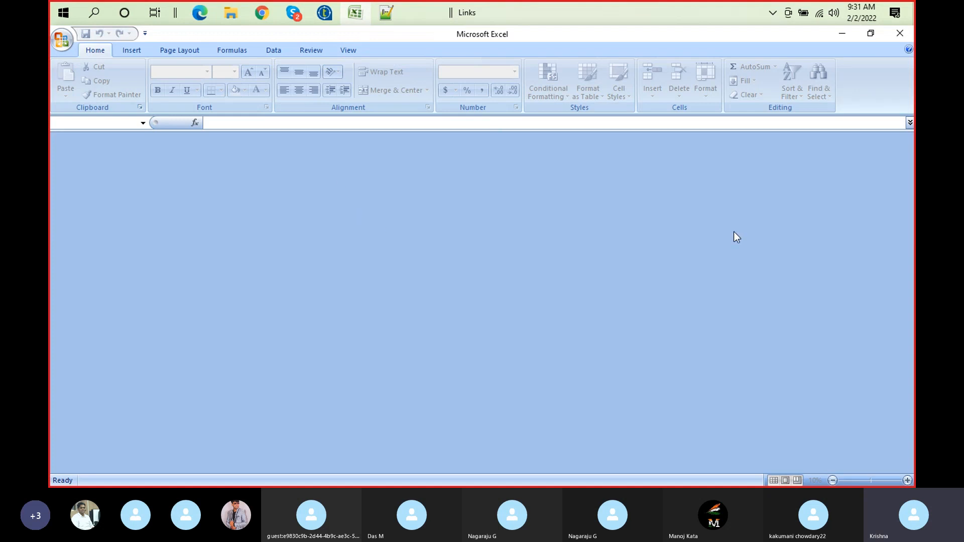
{"action": "left_click", "coordinate": [324, 20]}
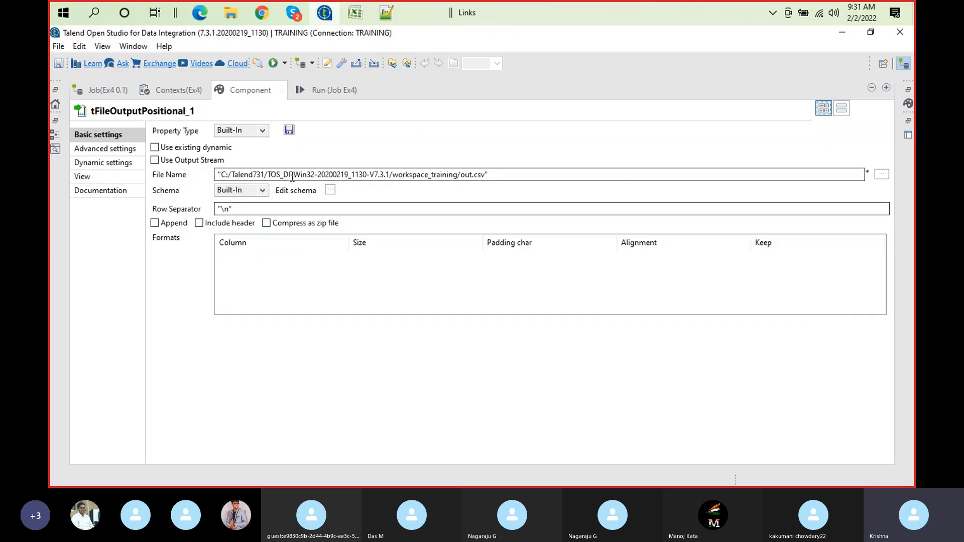
{"action": "double_click", "coordinate": [253, 89]}
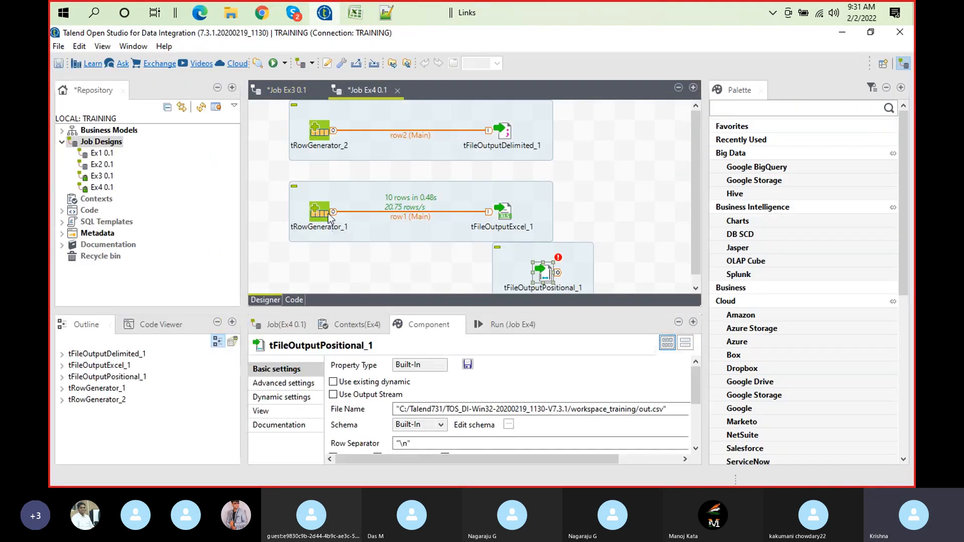
{"action": "double_click", "coordinate": [327, 213]}
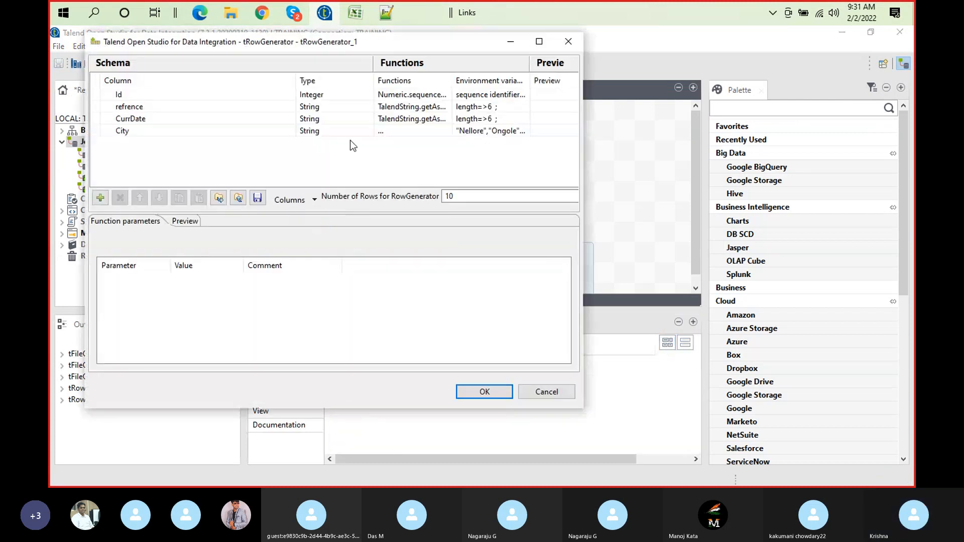
{"action": "left_click", "coordinate": [484, 391]}
{"action": "left_click", "coordinate": [510, 214]}
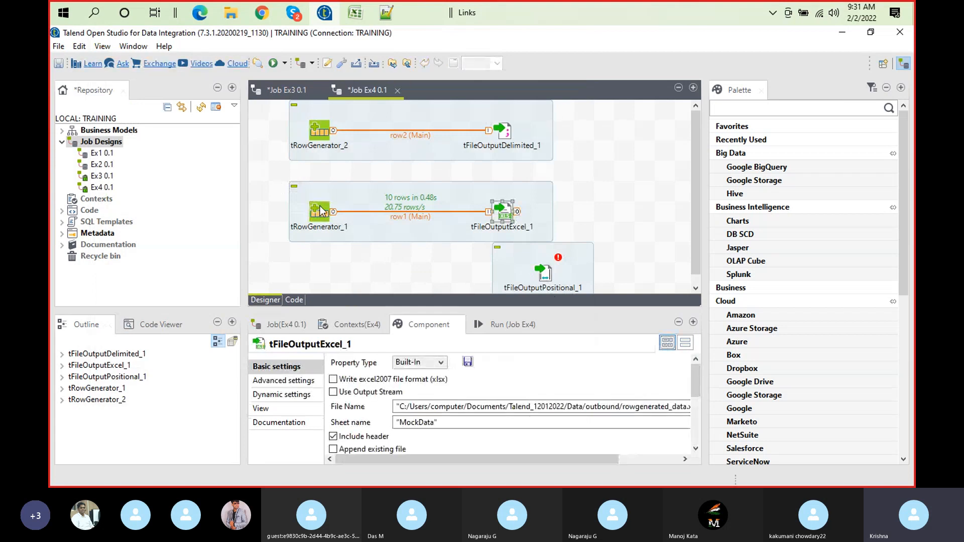
Duplicate tRowGenerator_1 into the empty area beneath it, level with tFileOutputPositional_1
{"action": "left_click", "coordinate": [324, 212]}
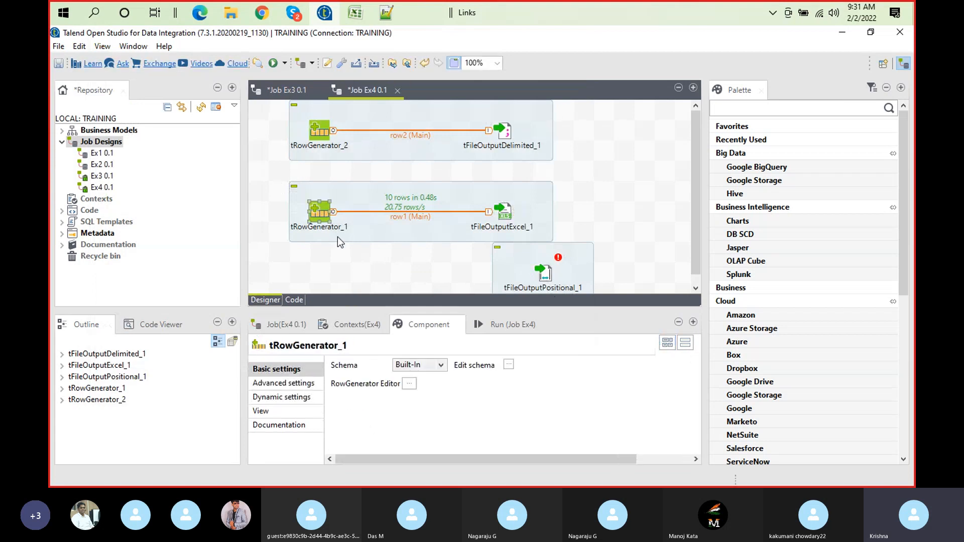
{"action": "right_click", "coordinate": [319, 272]}
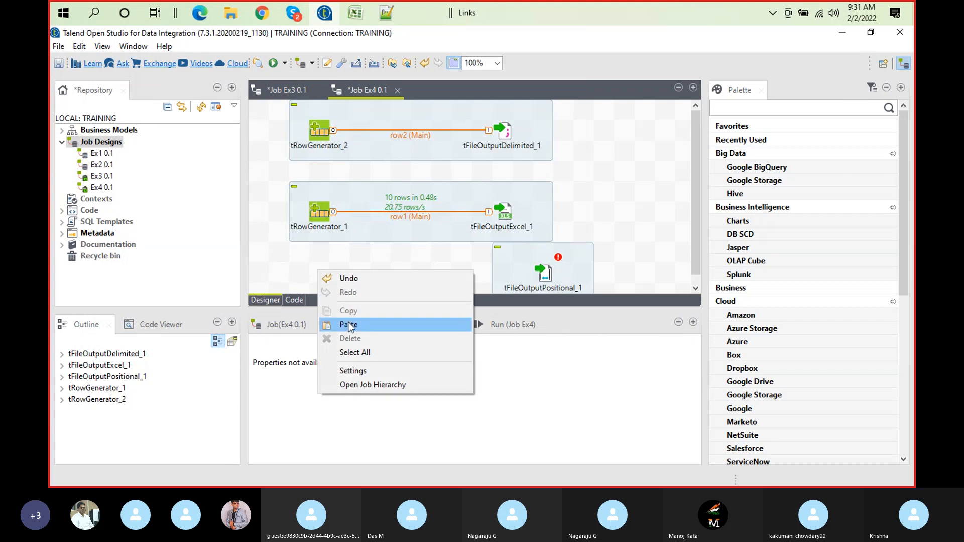
{"action": "left_click", "coordinate": [349, 325]}
Connect tRowGenerator_3 to tFileOutputPositional_1 with a Main row and move the output component slightly closer to the generator
{"action": "right_click", "coordinate": [333, 275]}
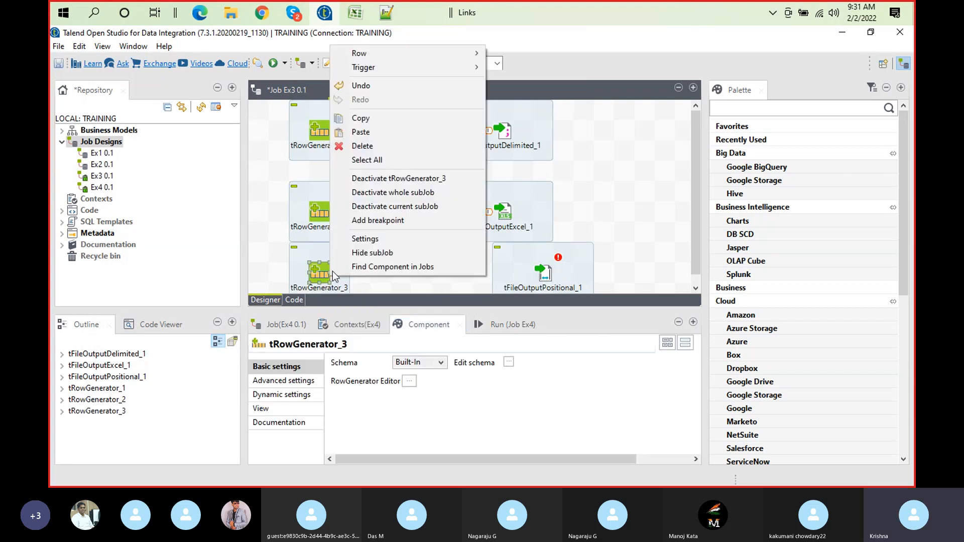
{"action": "mouse_move", "coordinate": [461, 55]}
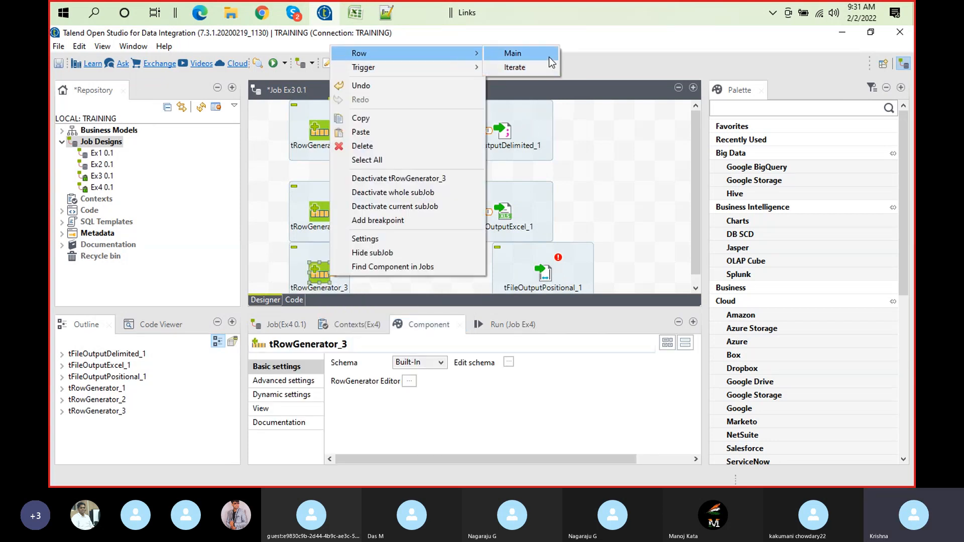
{"action": "left_click", "coordinate": [512, 53]}
{"action": "left_click", "coordinate": [544, 274]}
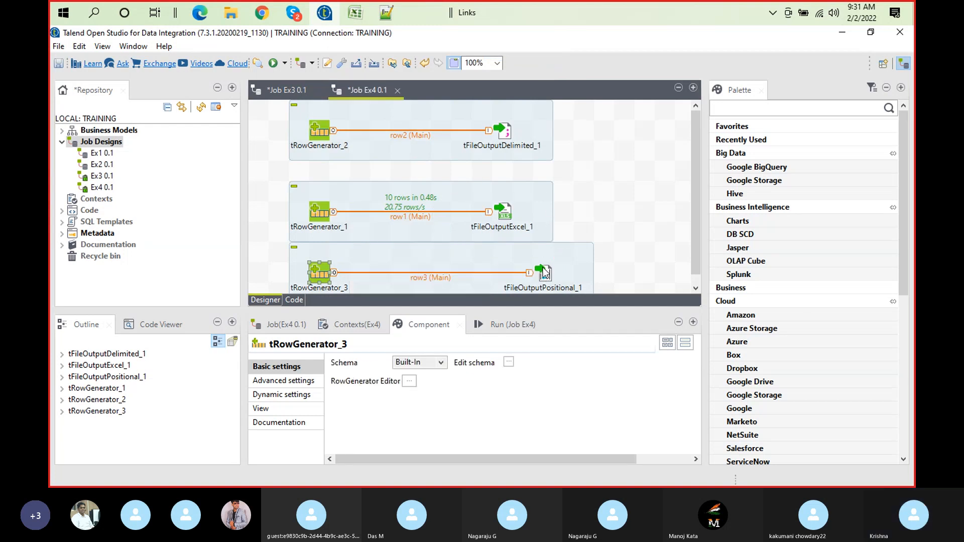
{"action": "left_click_drag", "start_coordinate": [545, 273], "coordinate": [523, 274]}
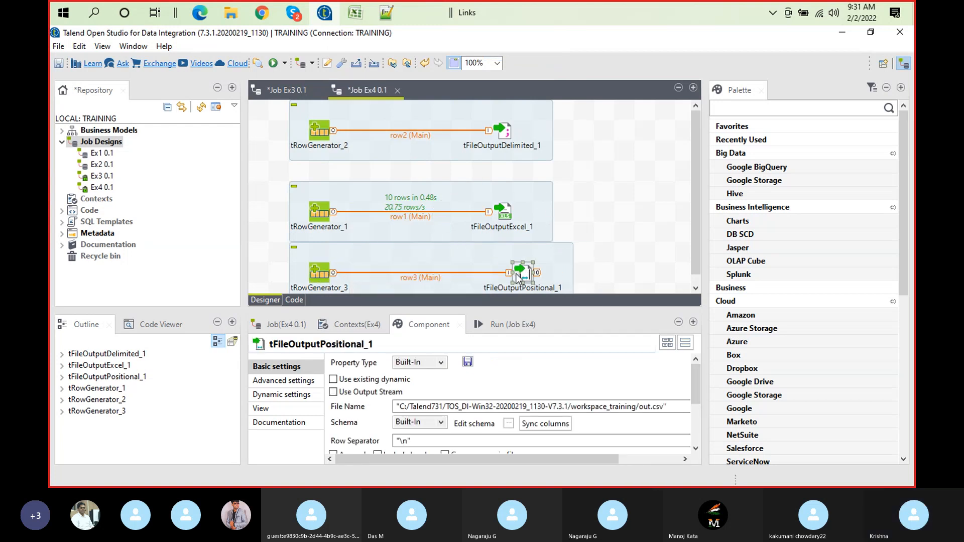
Enlarge the tFileOutputPositional_1 settings and browse for its output file in the Documents folder Talend_12012022/Data/outbound
{"action": "double_click", "coordinate": [525, 282]}
{"action": "left_click", "coordinate": [512, 426]}
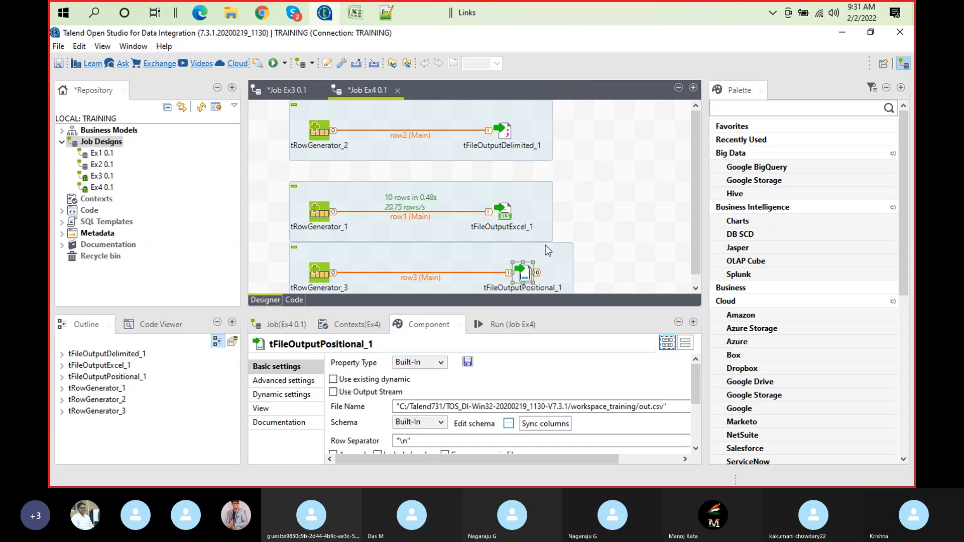
{"action": "double_click", "coordinate": [417, 328]}
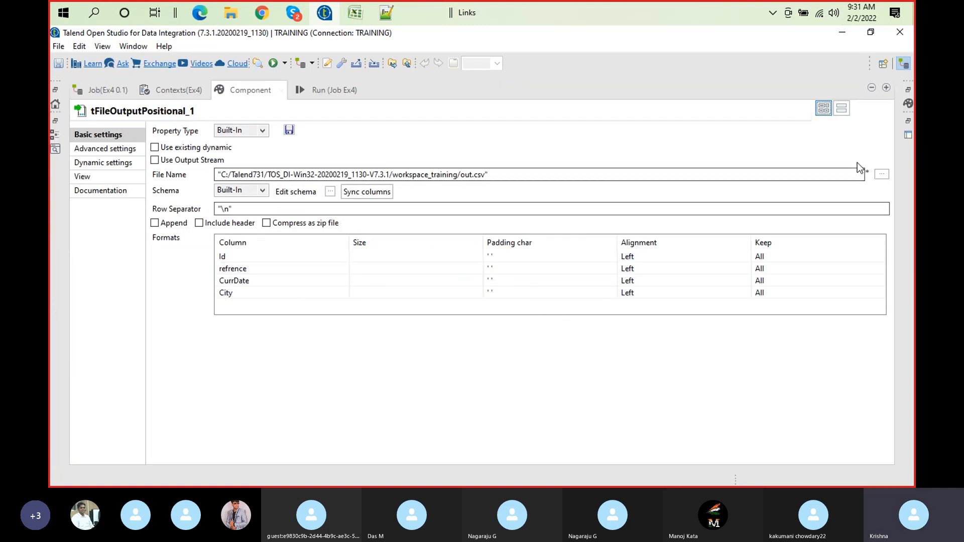
{"action": "left_click", "coordinate": [884, 176]}
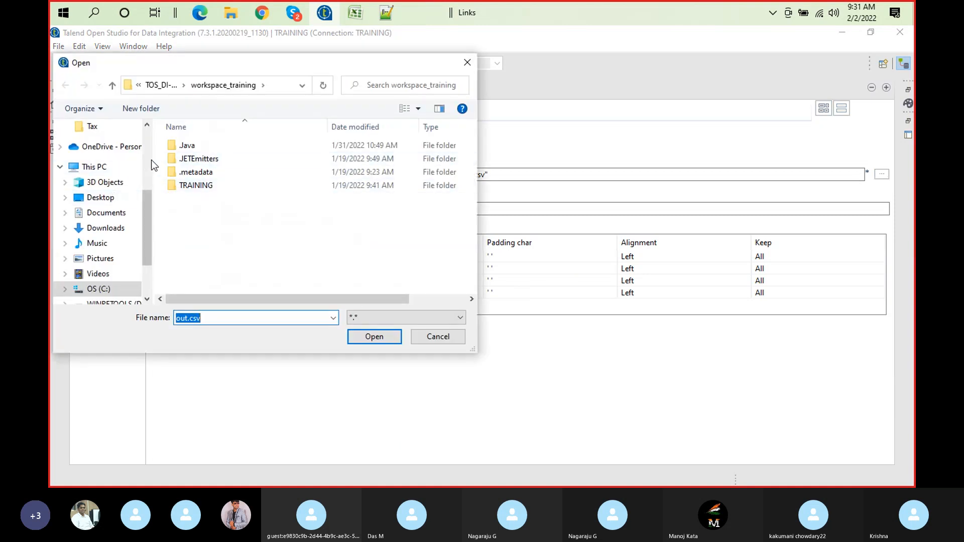
{"action": "scroll", "coordinate": [151, 159], "scroll_direction": "up", "scroll_amount": 3}
{"action": "left_click", "coordinate": [106, 198]}
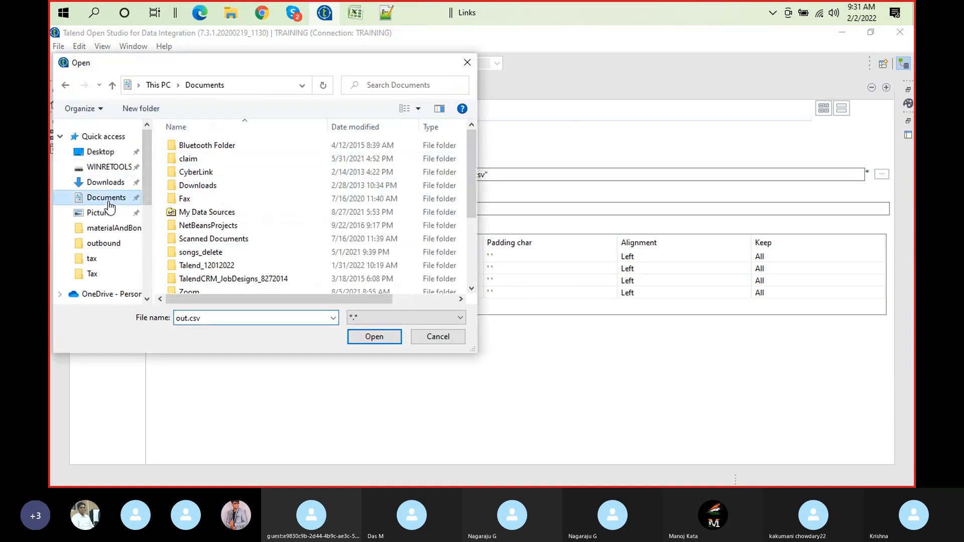
{"action": "left_click", "coordinate": [225, 266]}
{"action": "double_click", "coordinate": [225, 266]}
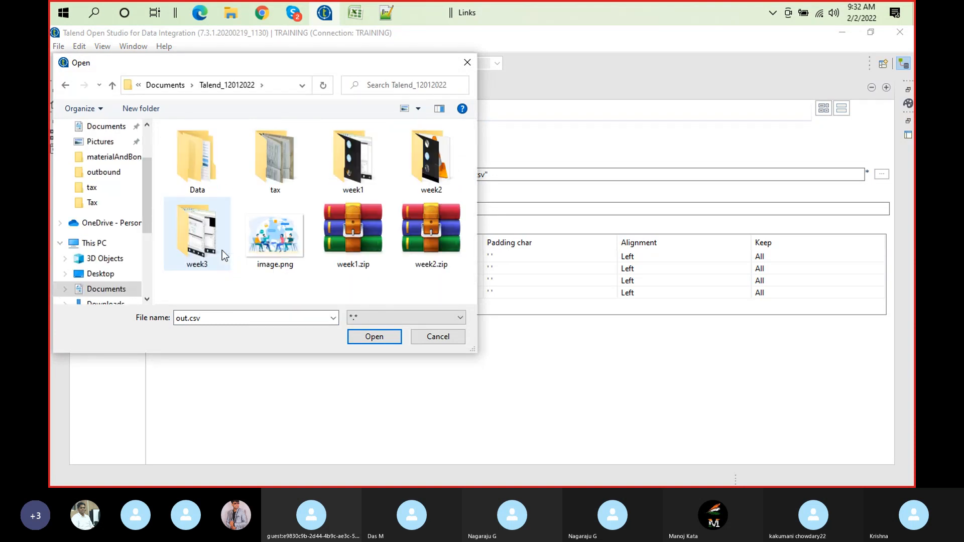
{"action": "double_click", "coordinate": [201, 166]}
{"action": "double_click", "coordinate": [203, 175]}
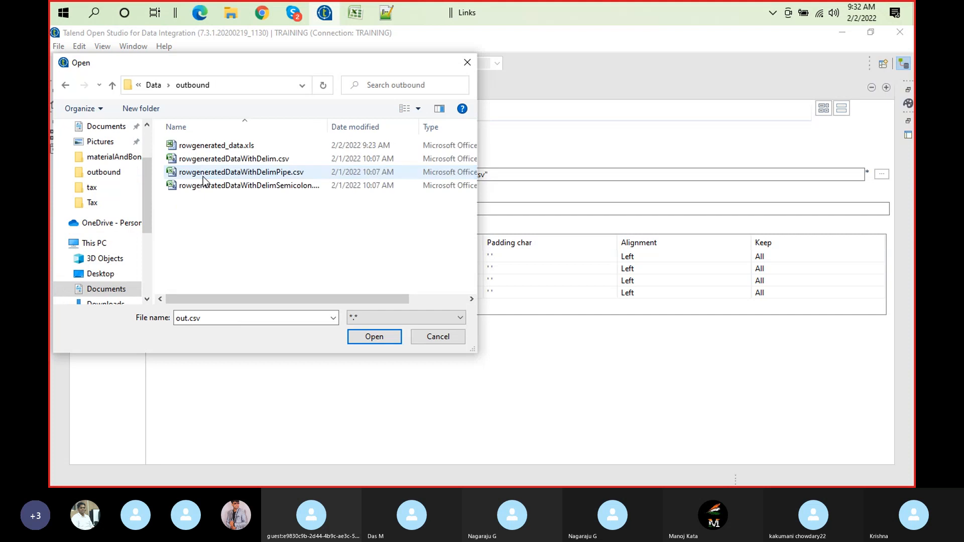
Set the output file to rowgenerated_positional_data.dat, adapting the name of the existing rowgenerated_data.xls
{"action": "left_click", "coordinate": [246, 148]}
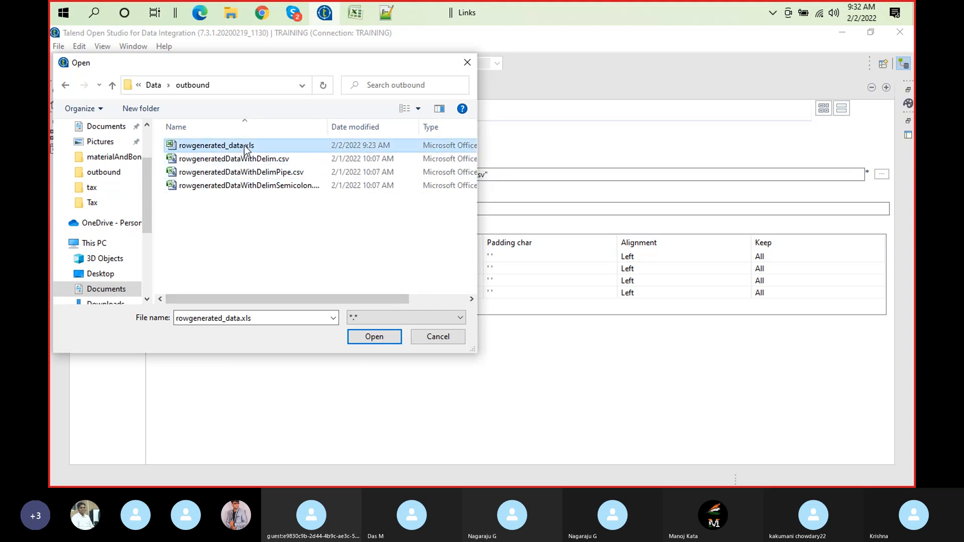
{"action": "double_click", "coordinate": [263, 321]}
{"action": "left_click", "coordinate": [261, 319]}
{"action": "key", "text": "BackSpace"}
{"action": "key", "text": "BackSpace"}
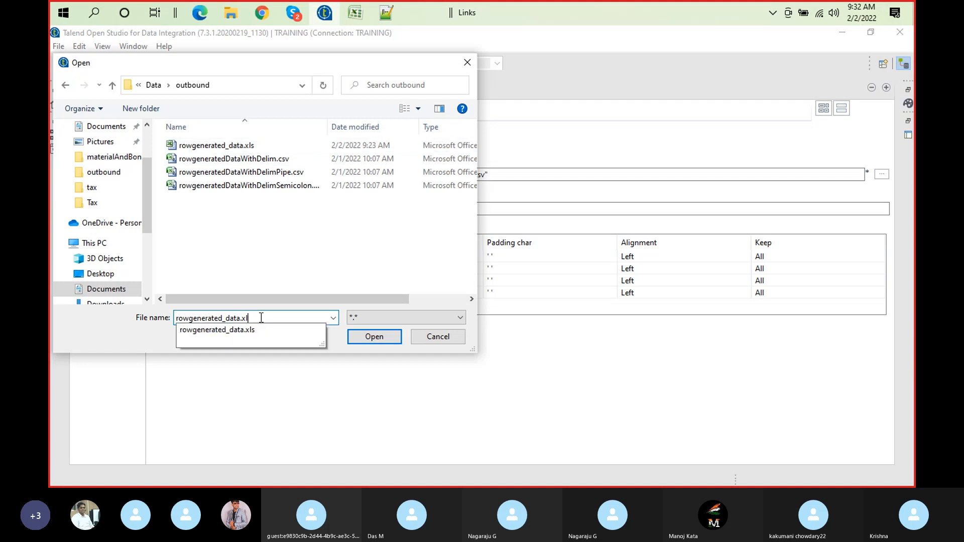
{"action": "key", "text": "BackSpace"}
{"action": "key", "text": "Left"}
{"action": "key", "text": "Left"}
{"action": "key", "text": "Left"}
{"action": "key", "text": "Left"}
{"action": "key", "text": "Left"}
{"action": "type", "text": "posit"}
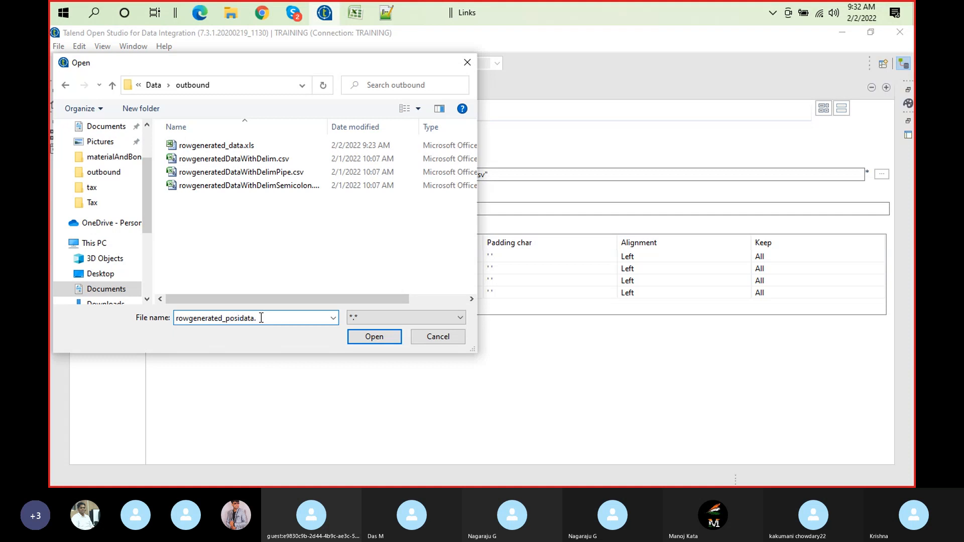
{"action": "type", "text": "ional_"}
{"action": "left_click", "coordinate": [294, 317]}
{"action": "type", "text": "dat"}
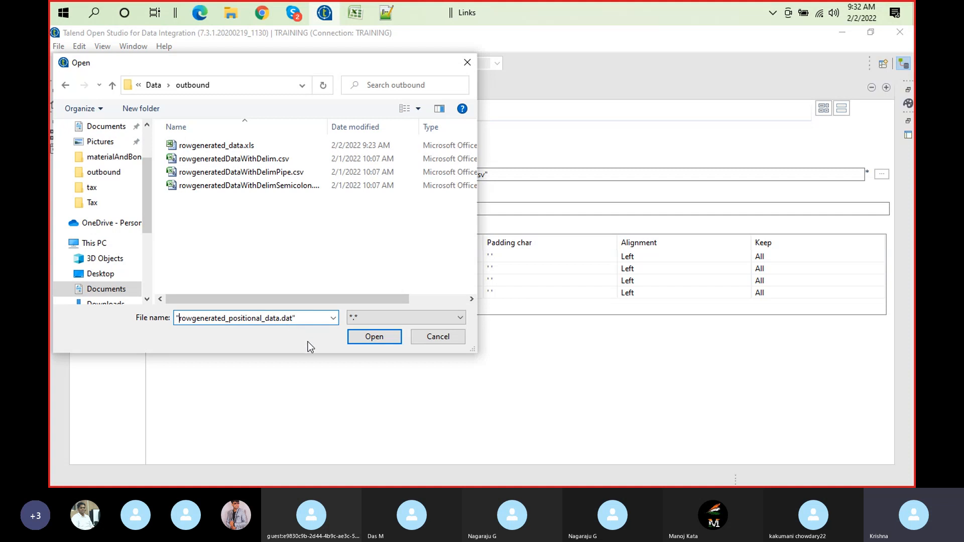
{"action": "left_click", "coordinate": [374, 338]}
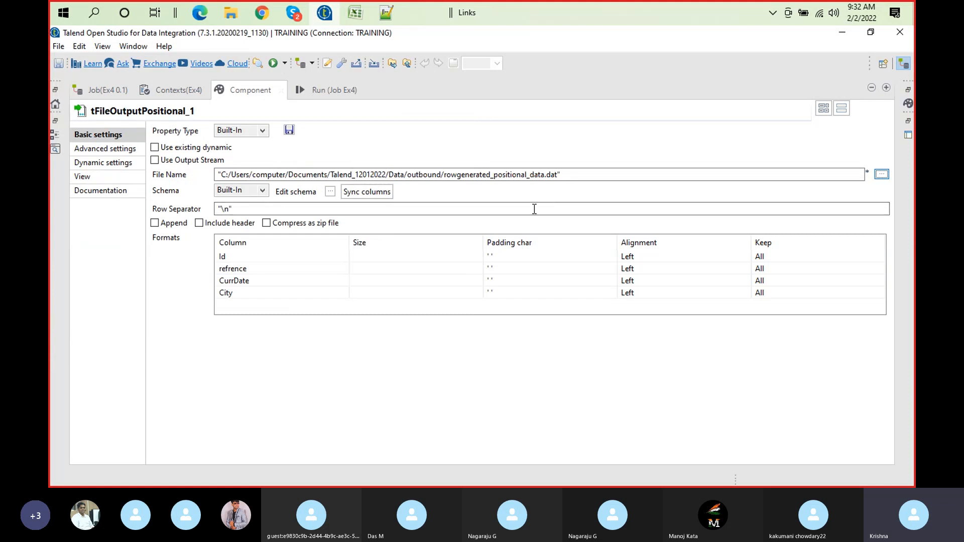
Set the output schema lengths to 10 for Id, 20 for refrence, 10 for CurrDate and 20 for City
{"action": "left_click", "coordinate": [330, 192]}
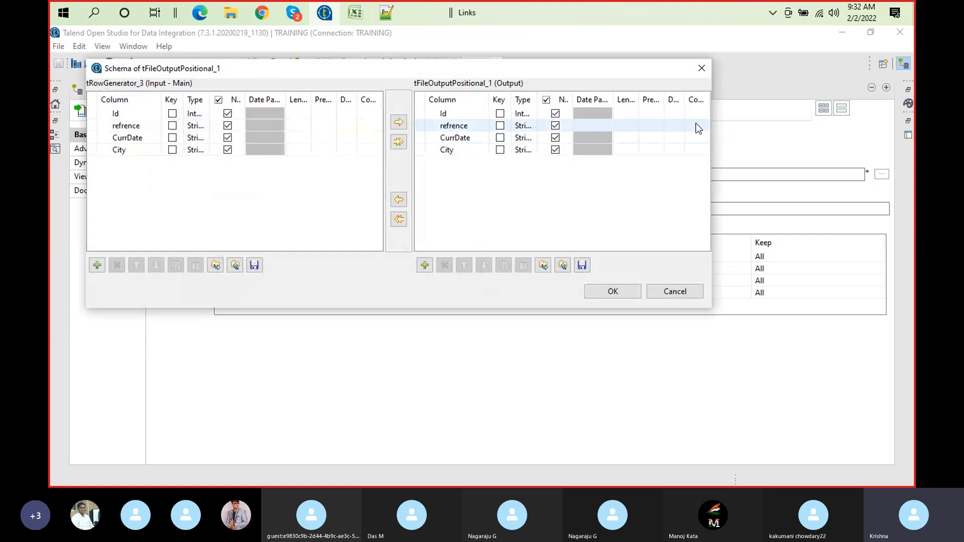
{"action": "left_click", "coordinate": [628, 113]}
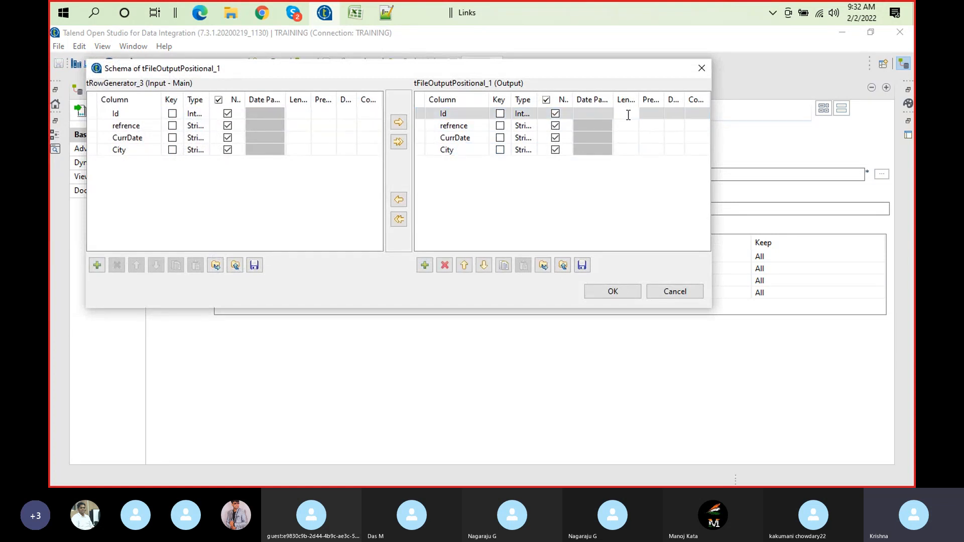
{"action": "type", "text": "10"}
{"action": "left_click", "coordinate": [627, 126]}
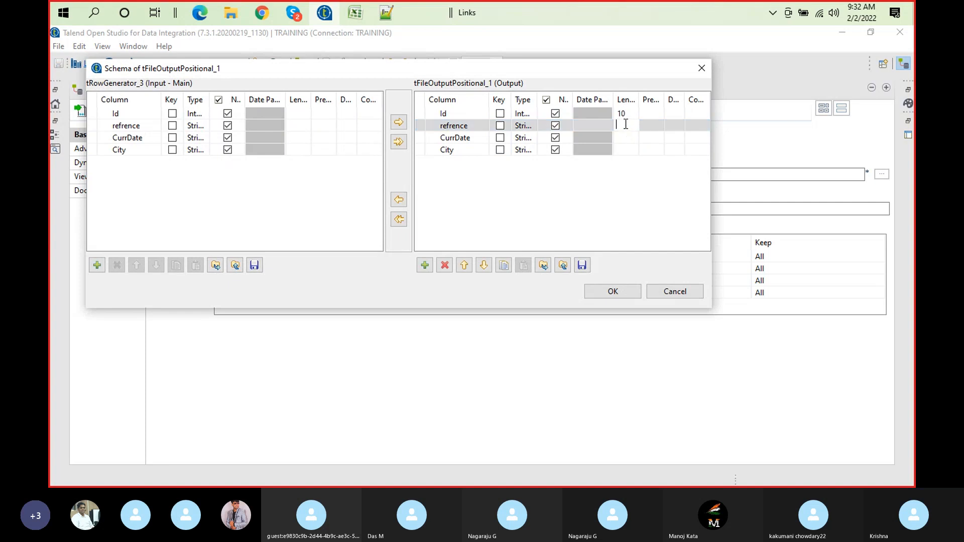
{"action": "type", "text": "20"}
{"action": "left_click", "coordinate": [618, 136]}
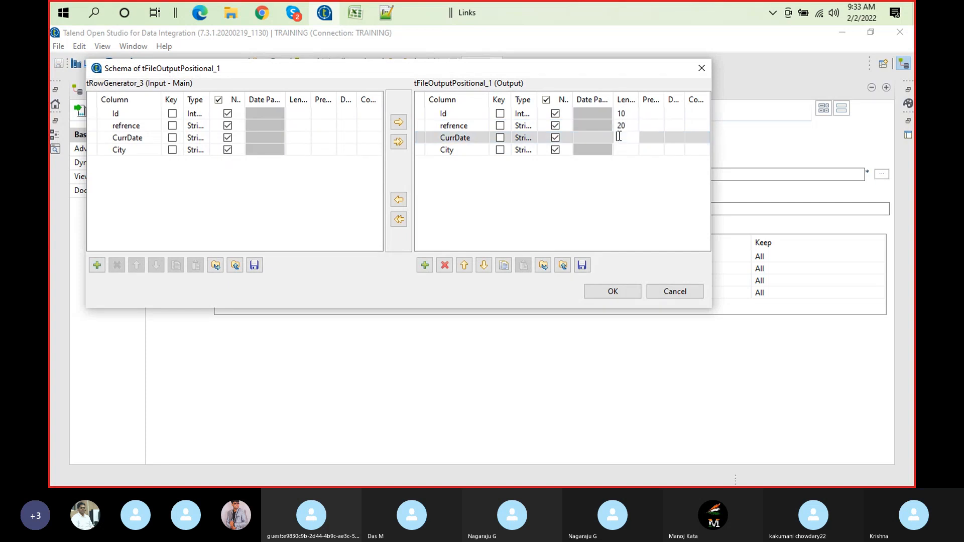
{"action": "type", "text": "10"}
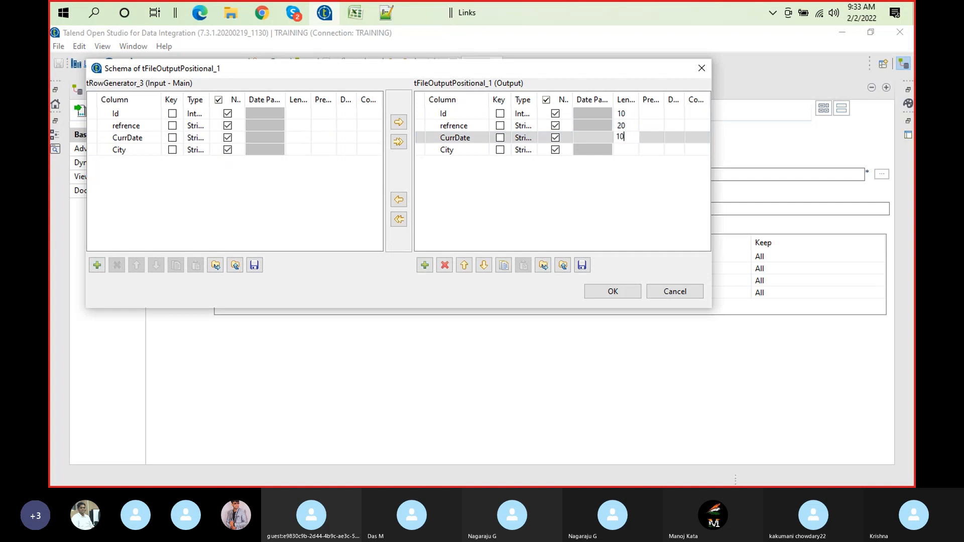
{"action": "left_click", "coordinate": [620, 151]}
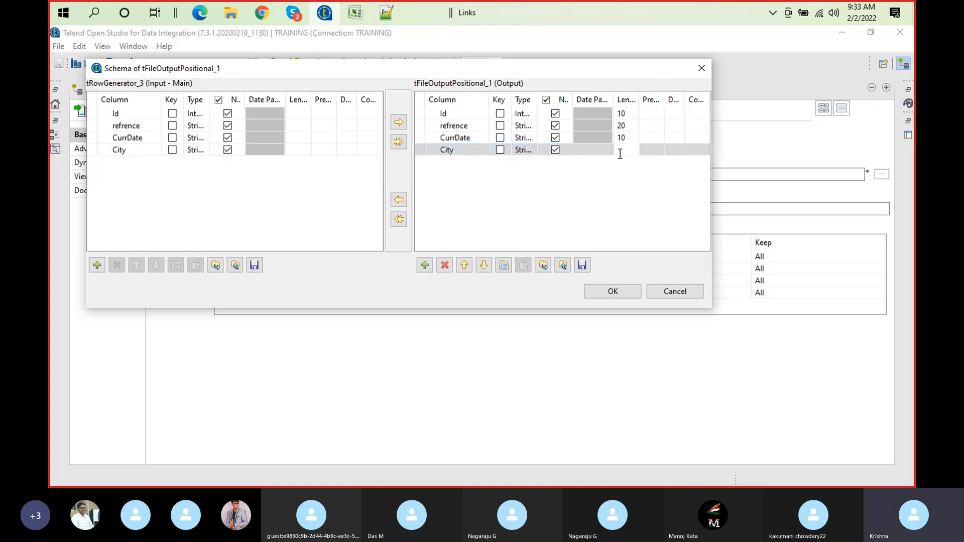
{"action": "type", "text": "20"}
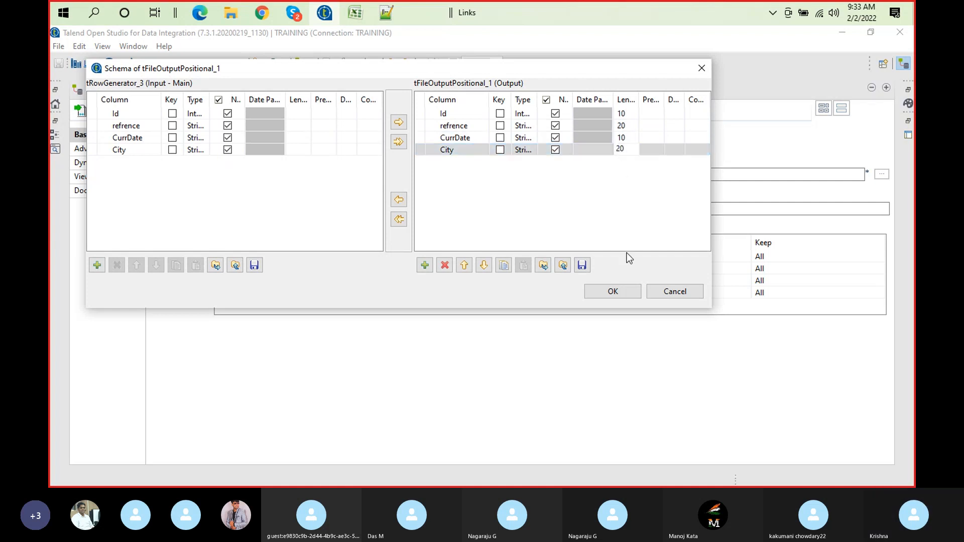
{"action": "left_click", "coordinate": [627, 291]}
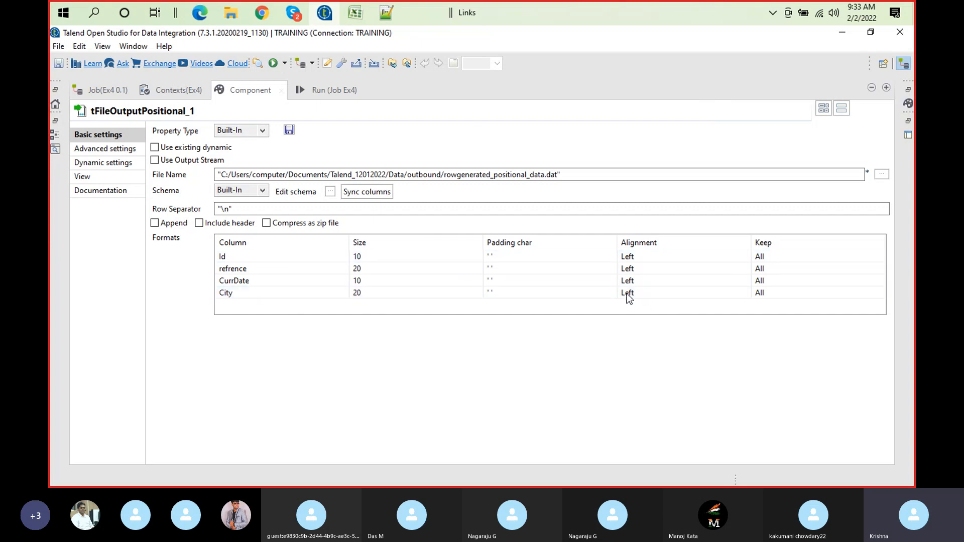
Switch to Notepad++ and place the Id value 1 at the end, in the middle and finally at the start of its padded field
{"action": "left_click", "coordinate": [625, 258]}
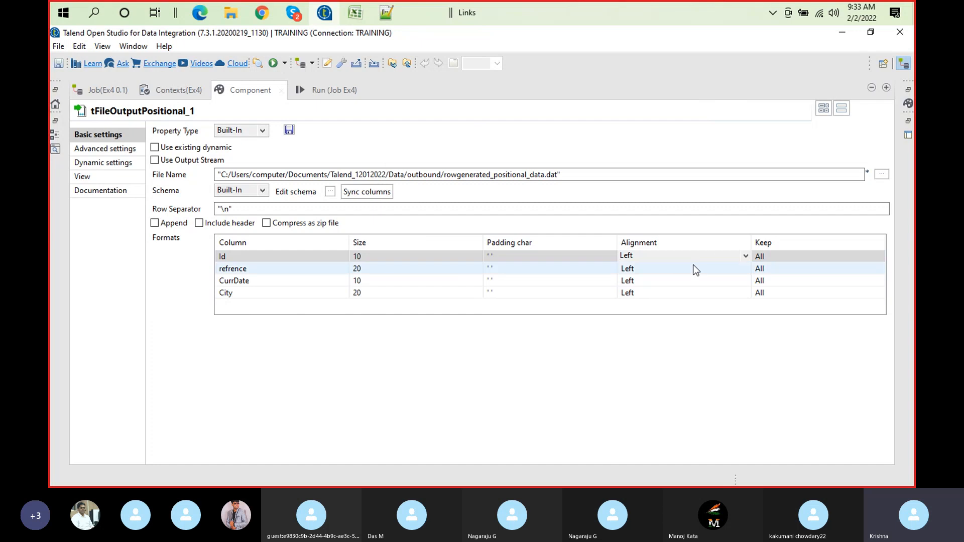
{"action": "left_click", "coordinate": [386, 13]}
{"action": "left_click", "coordinate": [92, 95]}
{"action": "key", "text": "Delete"}
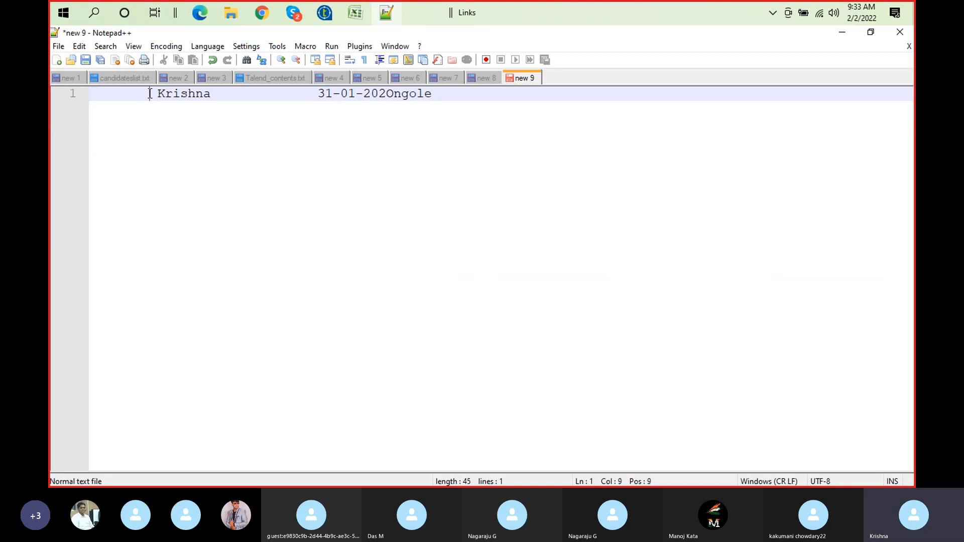
{"action": "type", "text": "1"}
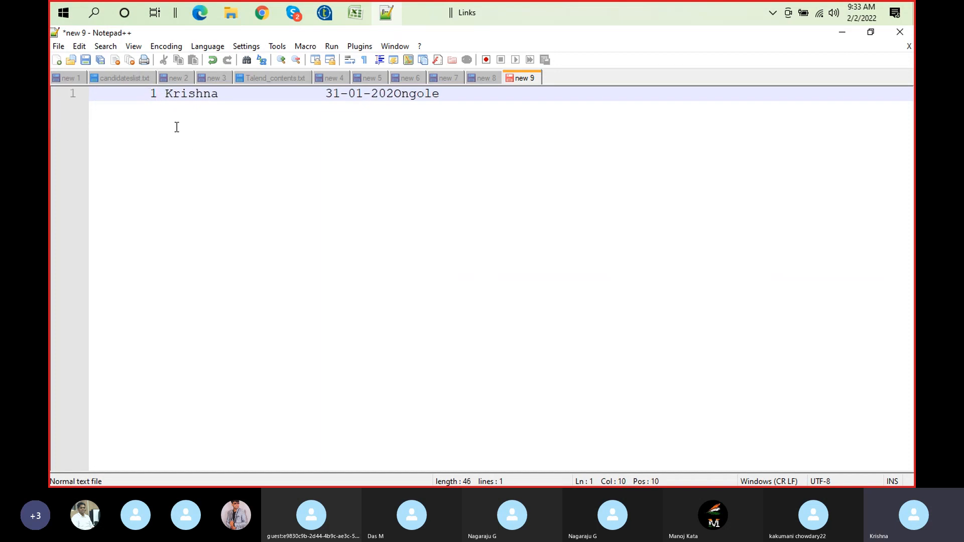
{"action": "key", "text": "BackSpace"}
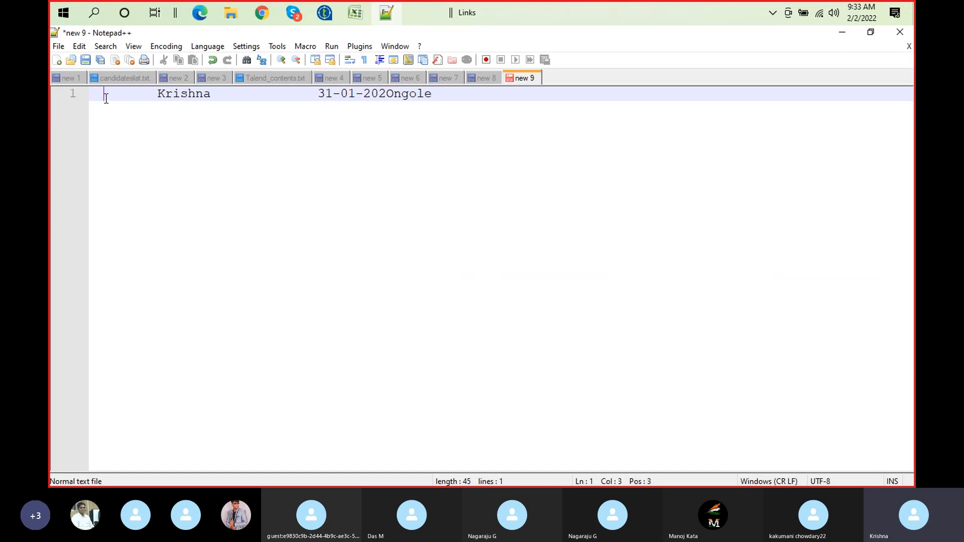
{"action": "type", "text": "1"}
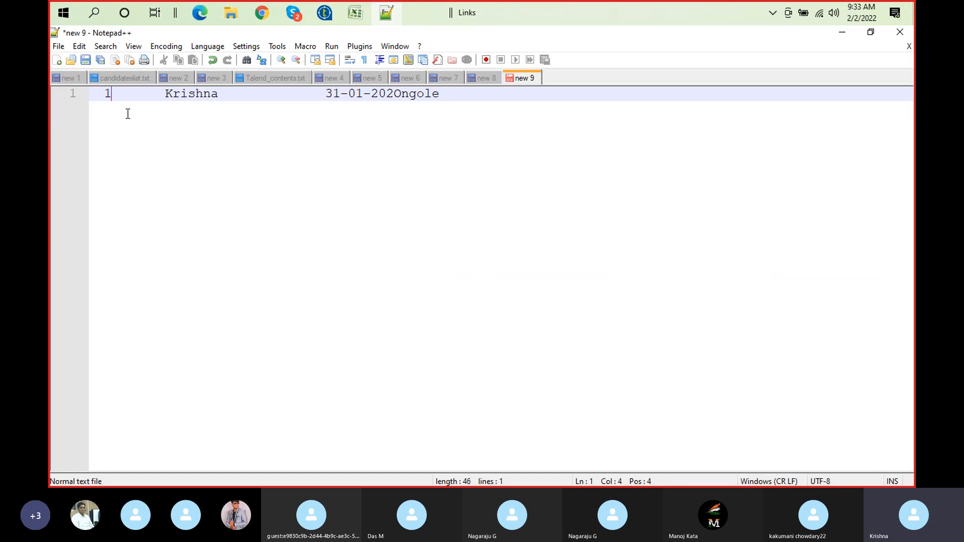
{"action": "key", "text": "BackSpace"}
{"action": "key", "text": "BackSpace"}
{"action": "key", "text": "BackSpace"}
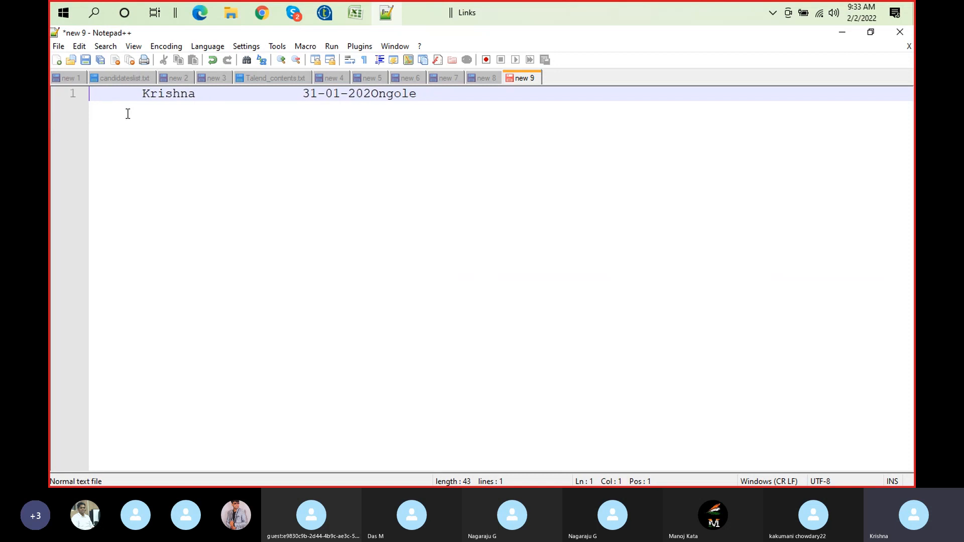
{"action": "type", "text": "1"}
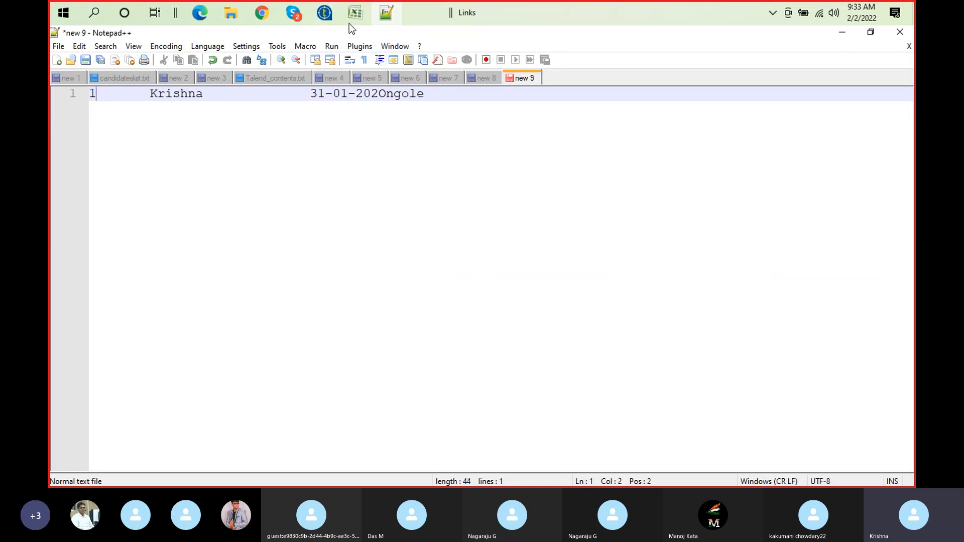
Switch to Talend and review the Keep options for the Id column in the Formats table of tFileOutputPositional_1
{"action": "left_click", "coordinate": [330, 18]}
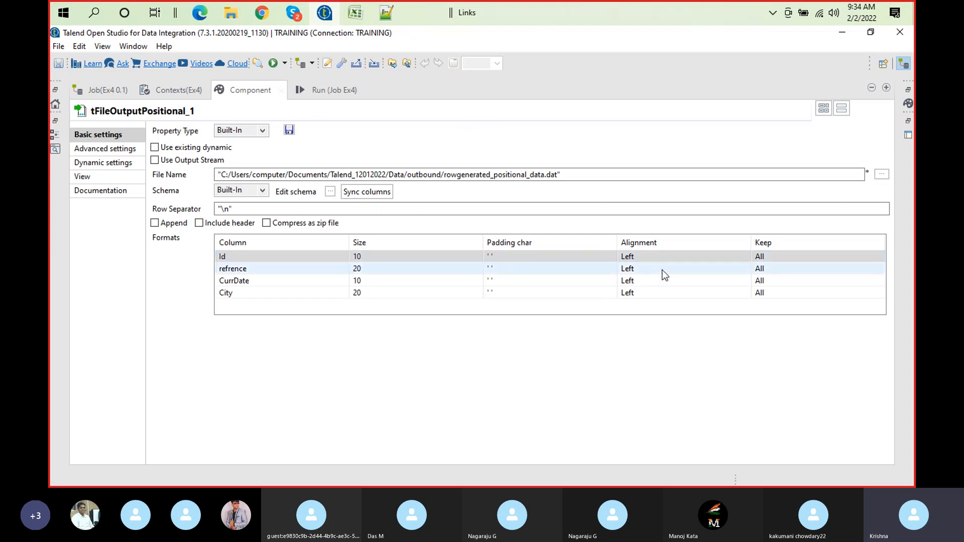
{"action": "left_click", "coordinate": [762, 257]}
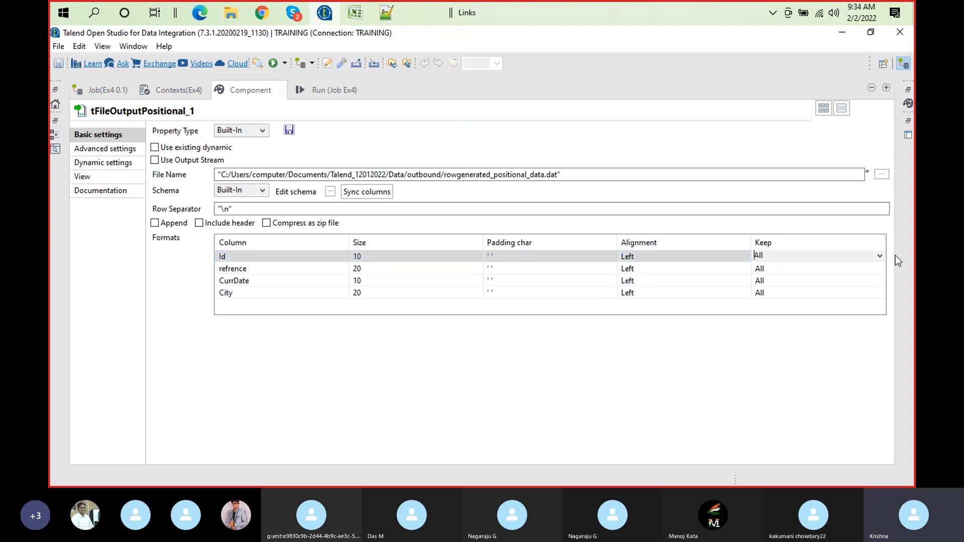
{"action": "left_click", "coordinate": [880, 256]}
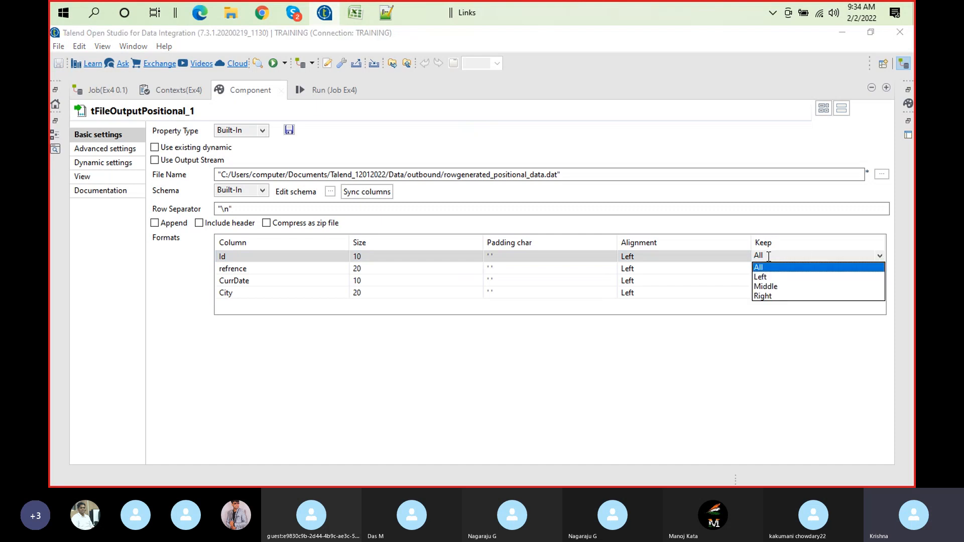
{"action": "left_click", "coordinate": [661, 367]}
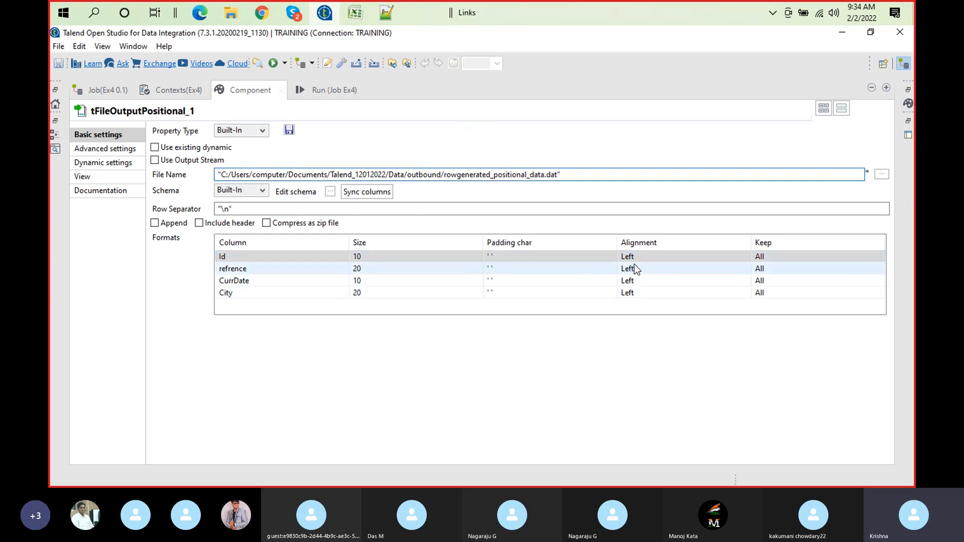
{"action": "left_click", "coordinate": [239, 95]}
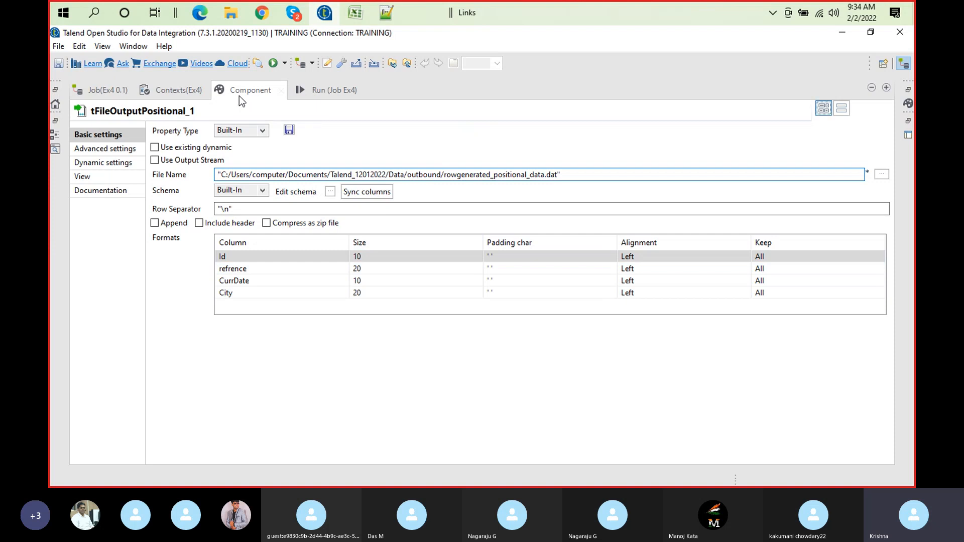
Turn on the Advanced separator option of tFileOutputPositional_1 to review its thousands and decimal separators, and turn it off again
{"action": "left_click", "coordinate": [113, 152]}
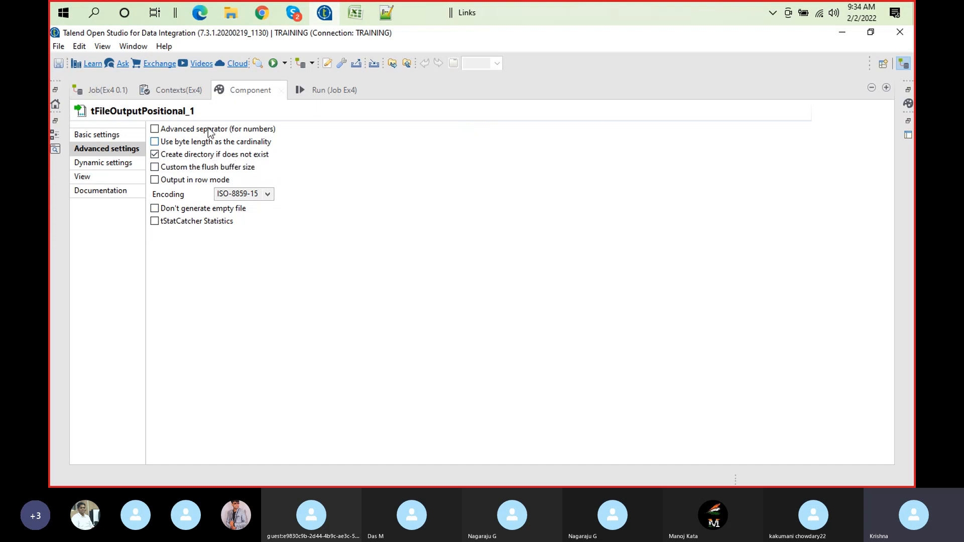
{"action": "left_click", "coordinate": [154, 129]}
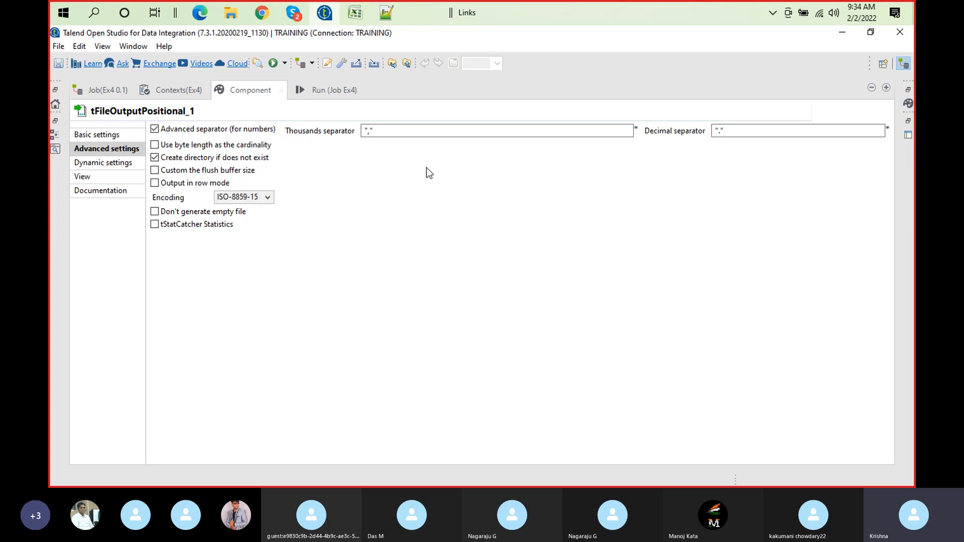
{"action": "left_click", "coordinate": [150, 126]}
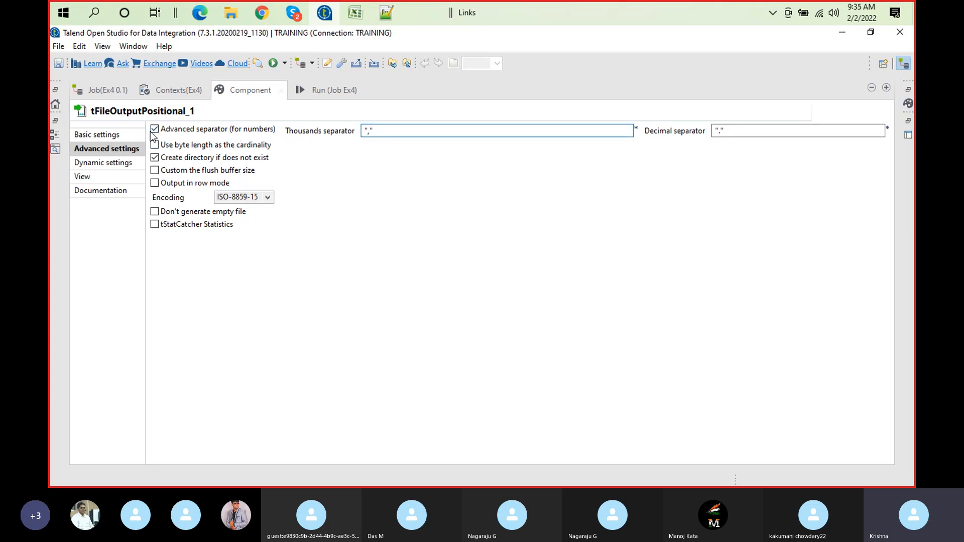
{"action": "left_click", "coordinate": [154, 130]}
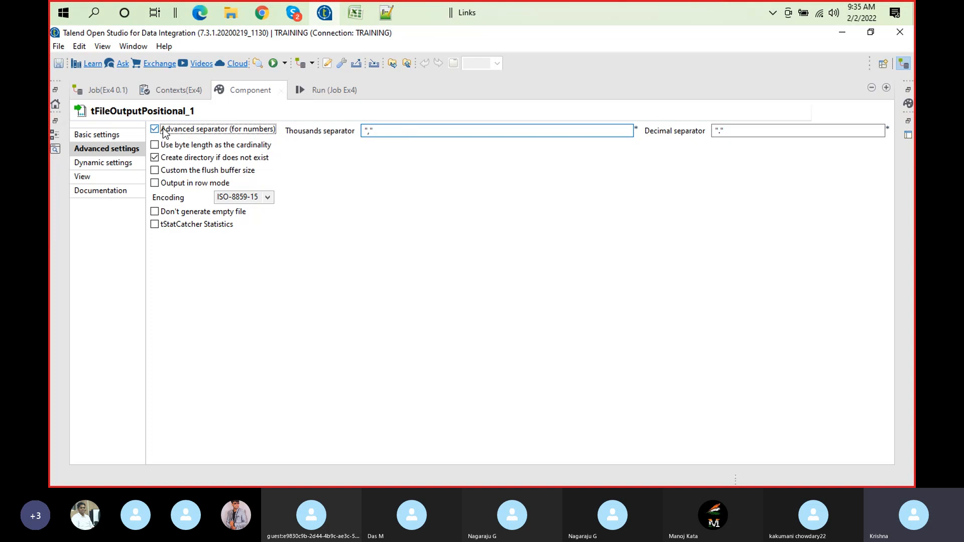
{"action": "left_click", "coordinate": [121, 134]}
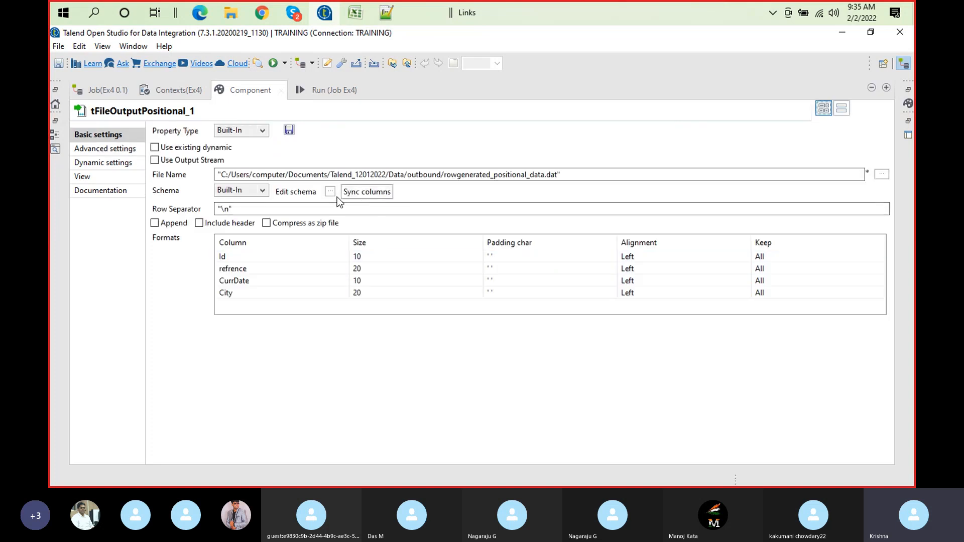
Open the tFileOutputPositional_1 schema and resize the Precision, Default and Comment columns of the output table to examine them
{"action": "left_click", "coordinate": [330, 192]}
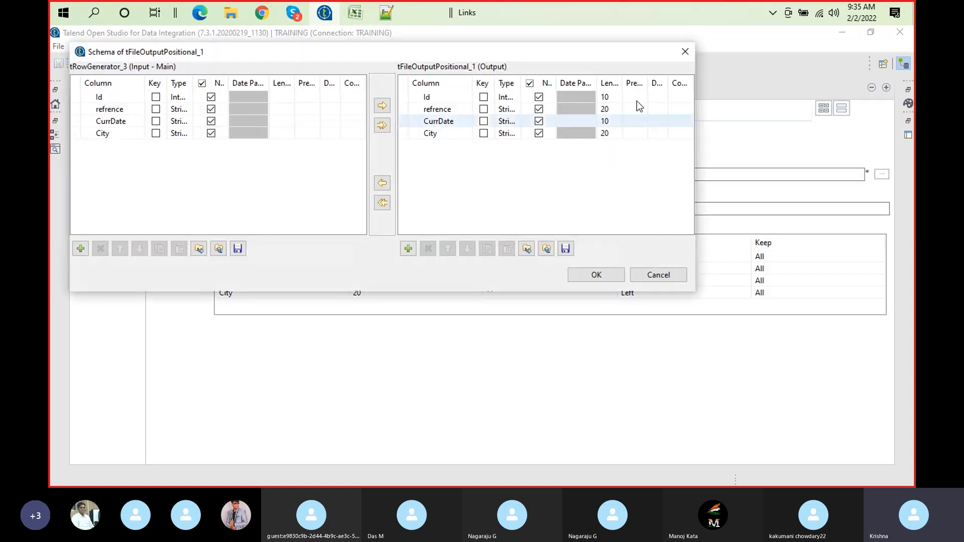
{"action": "left_click_drag", "start_coordinate": [649, 83], "coordinate": [693, 82]}
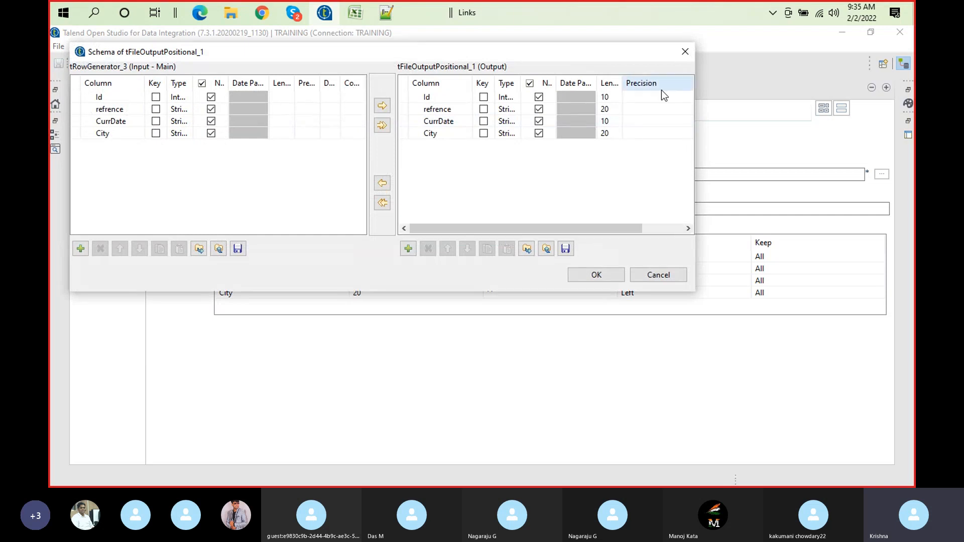
{"action": "left_click_drag", "start_coordinate": [602, 228], "coordinate": [661, 229]}
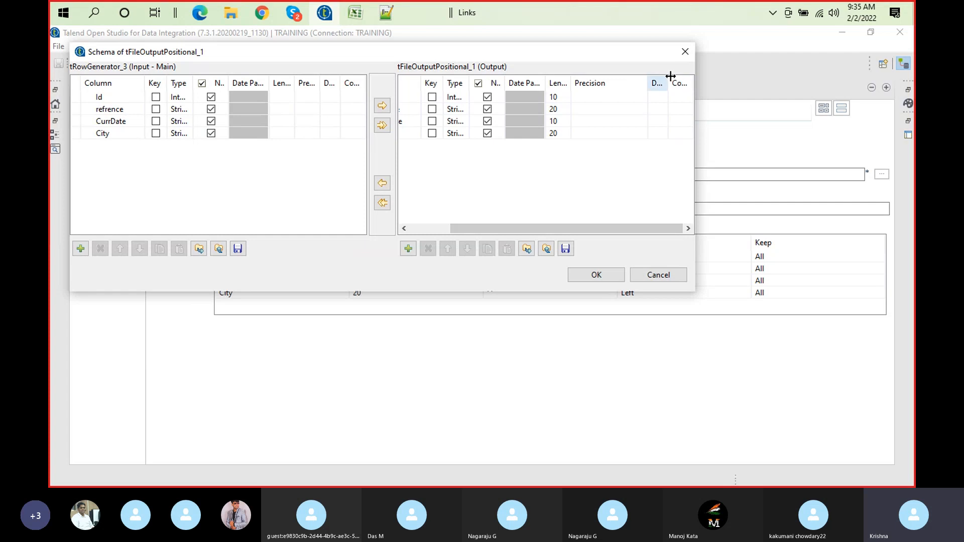
{"action": "left_click_drag", "start_coordinate": [669, 77], "coordinate": [701, 78]}
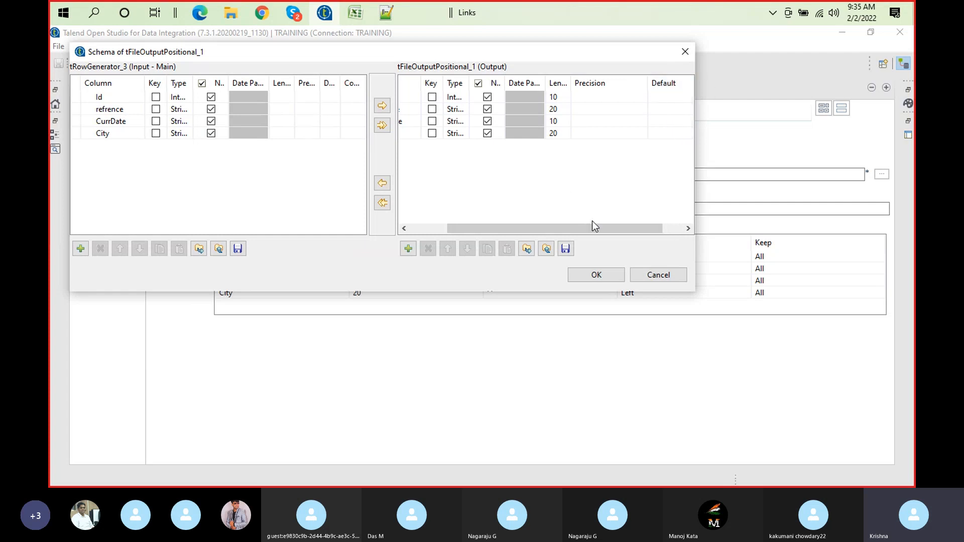
{"action": "left_click_drag", "start_coordinate": [600, 228], "coordinate": [680, 226]}
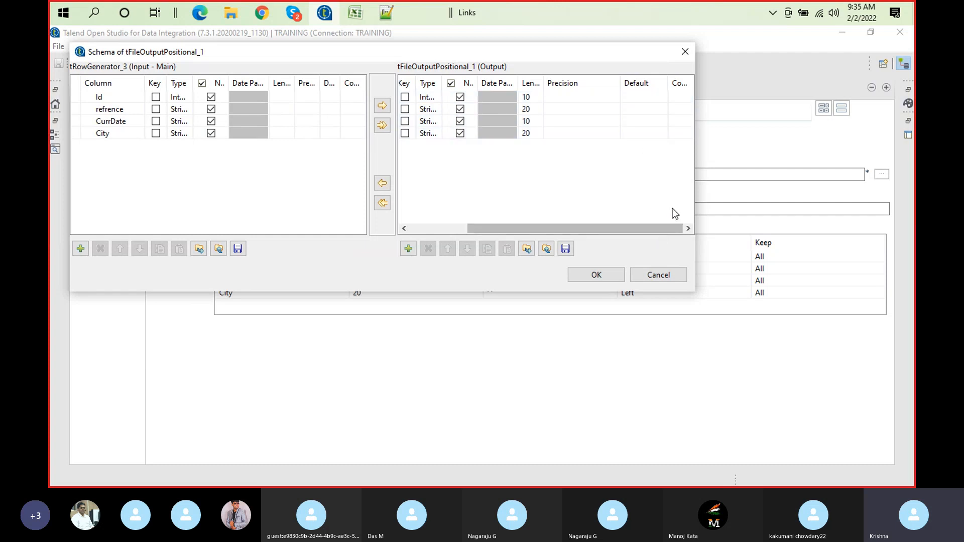
{"action": "left_click_drag", "start_coordinate": [646, 79], "coordinate": [626, 75]}
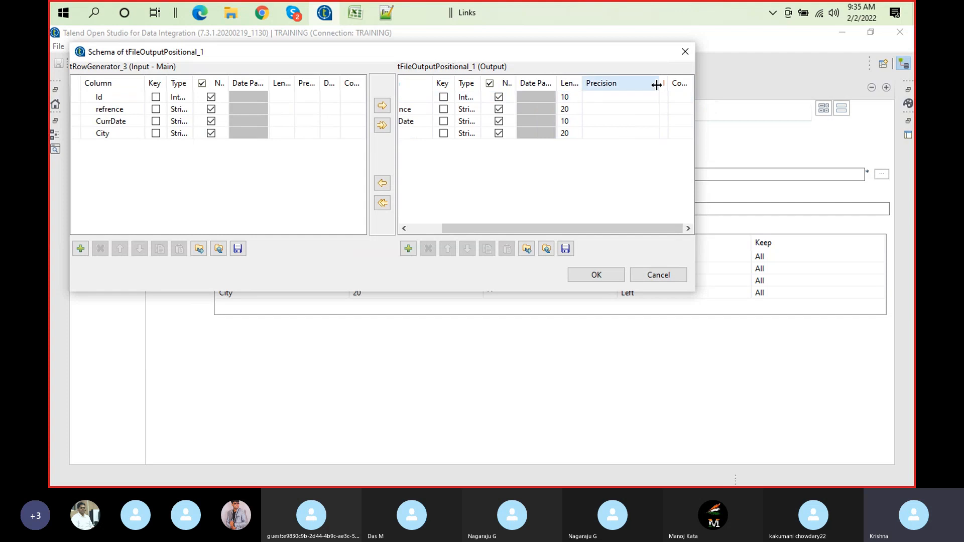
{"action": "left_click_drag", "start_coordinate": [656, 84], "coordinate": [638, 77]}
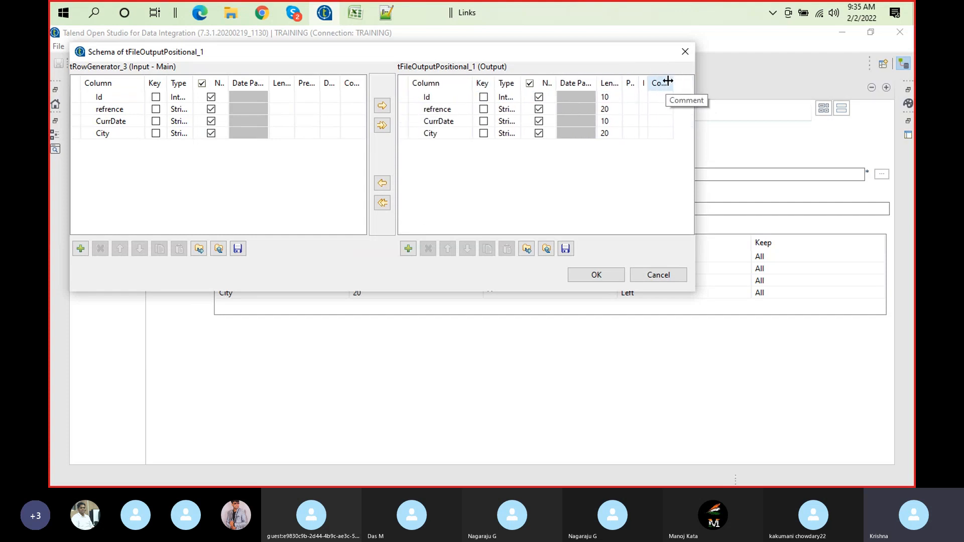
{"action": "left_click_drag", "start_coordinate": [667, 79], "coordinate": [684, 77]}
Enter "auto generate" as the comment for the output column Id, clear it again and close the schema
{"action": "left_click", "coordinate": [673, 98]}
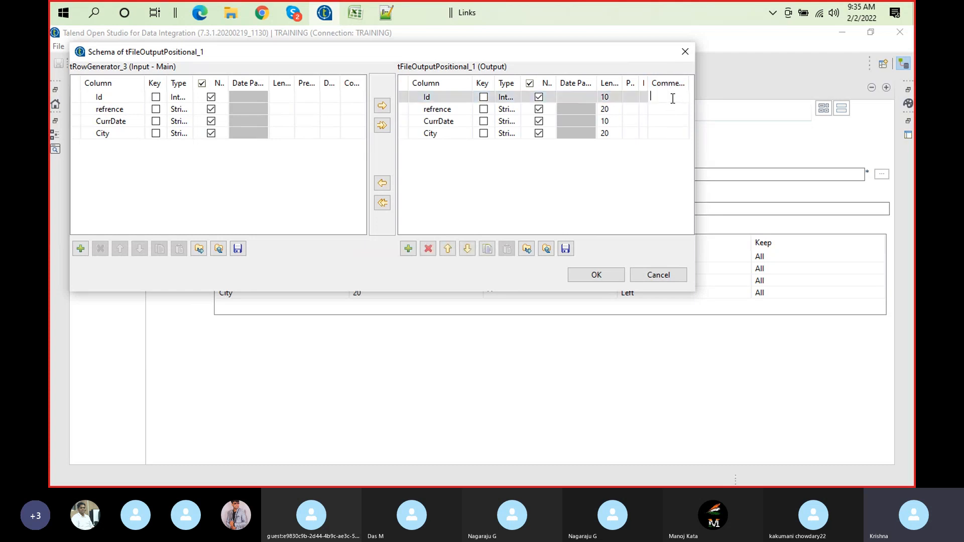
{"action": "type", "text": "auto"}
{"action": "type", "text": "gen"}
{"action": "type", "text": "erate"}
{"action": "left_click", "coordinate": [667, 137]}
{"action": "left_click", "coordinate": [666, 137]}
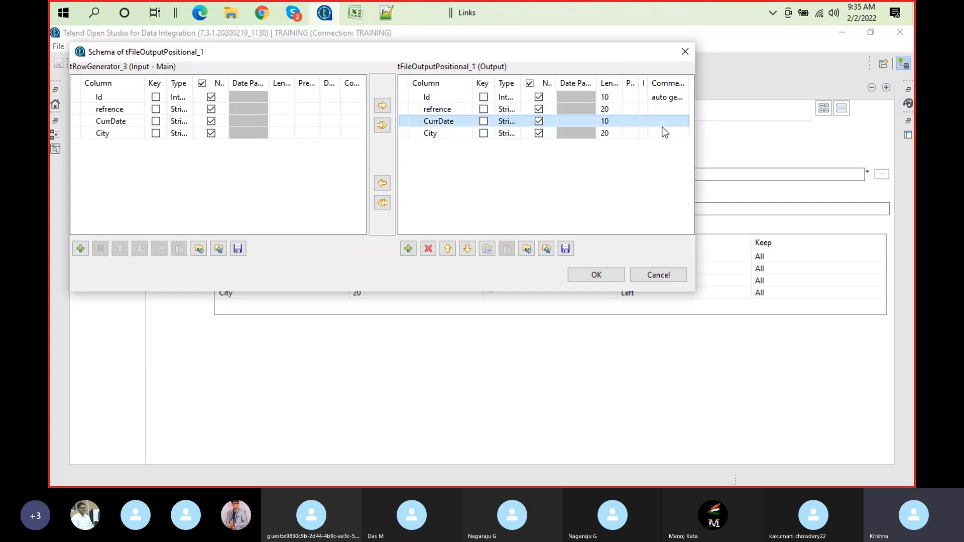
{"action": "left_click", "coordinate": [671, 97]}
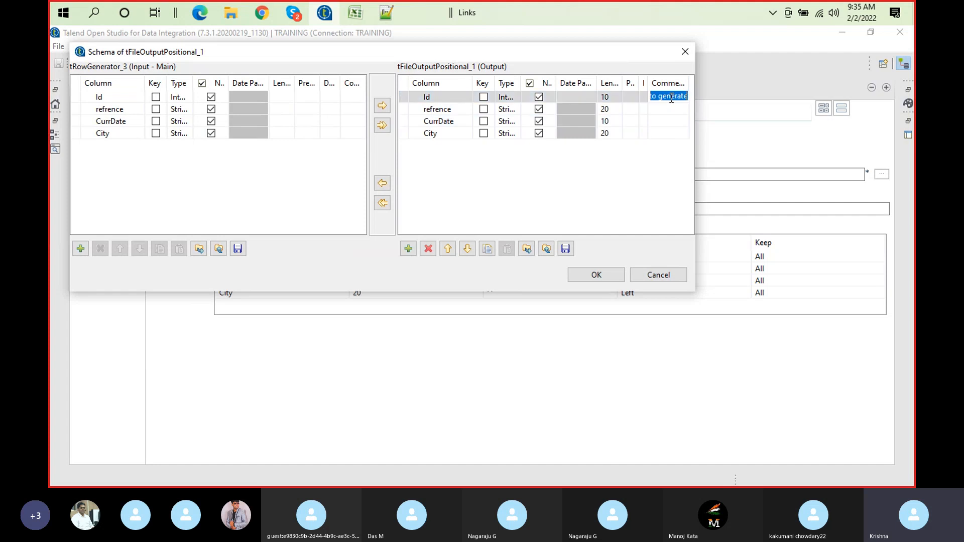
{"action": "key", "text": "BackSpace"}
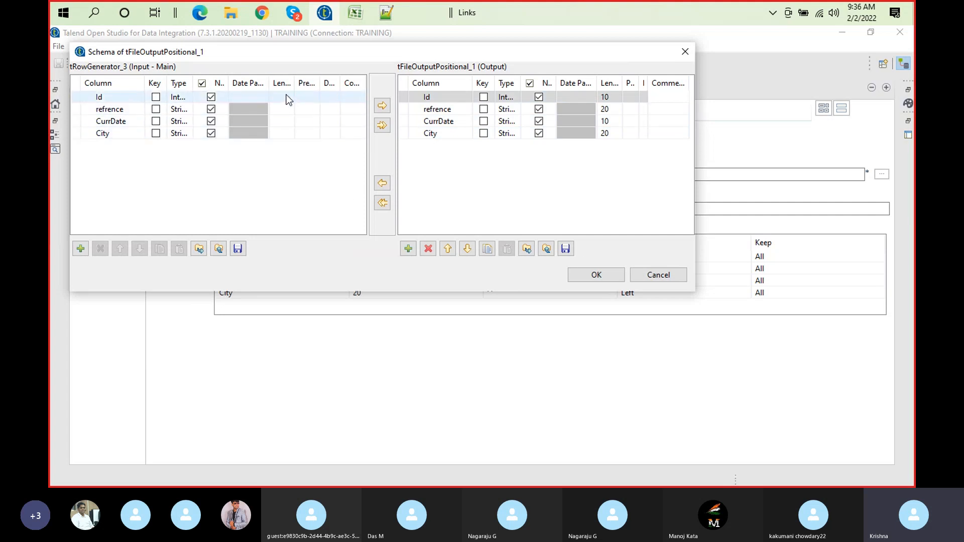
{"action": "left_click", "coordinate": [613, 97]}
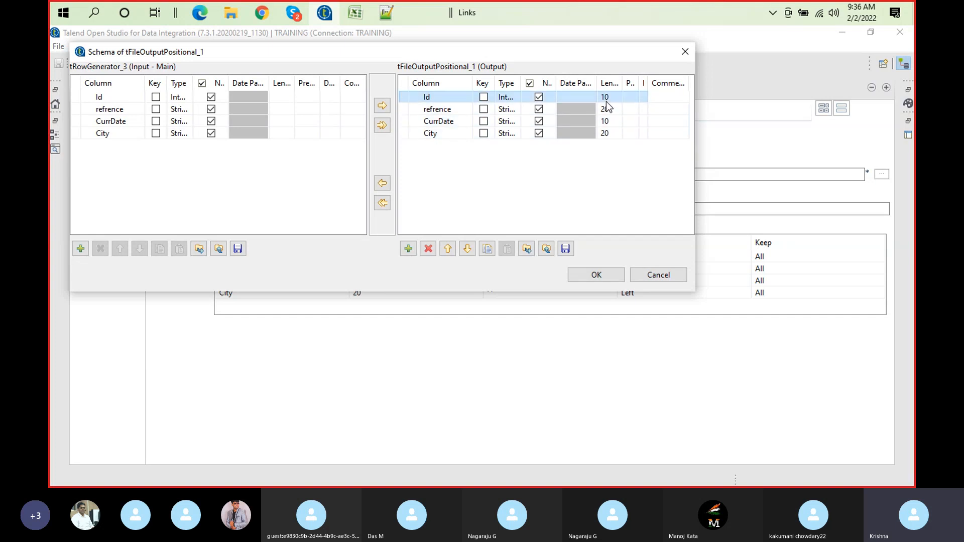
{"action": "left_click", "coordinate": [612, 278]}
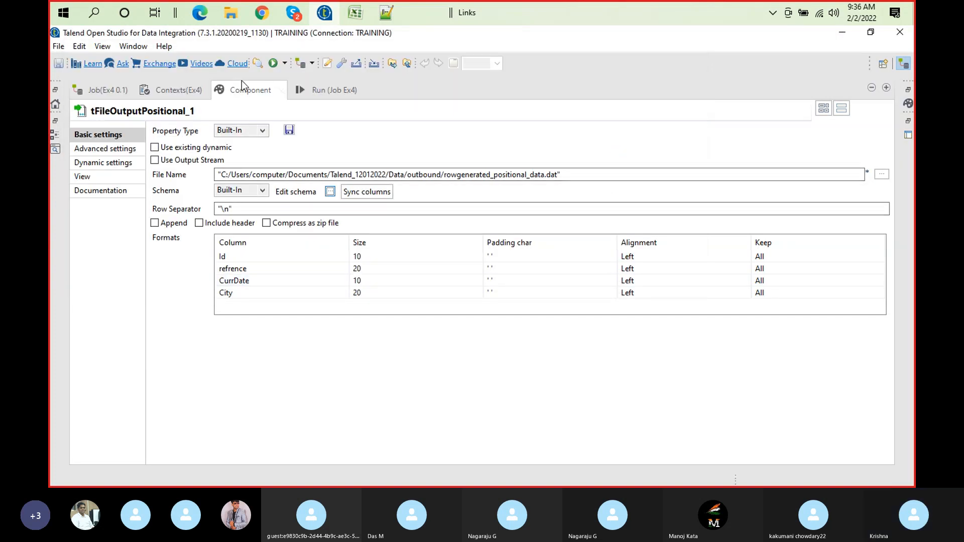
Switch to File Explorer and try to open rowgenerated_data.xls from the outbound folder in Excel
{"action": "left_click", "coordinate": [354, 19]}
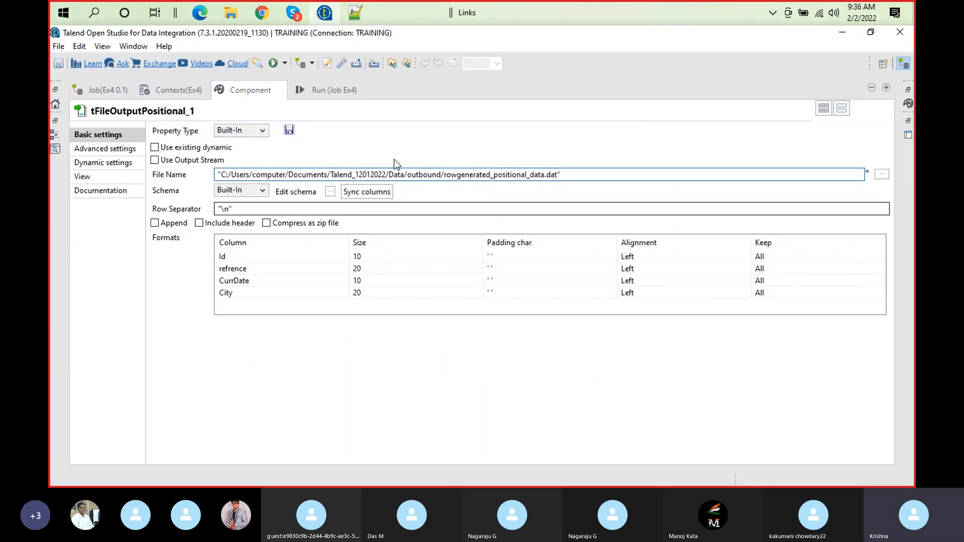
{"action": "left_click", "coordinate": [230, 12]}
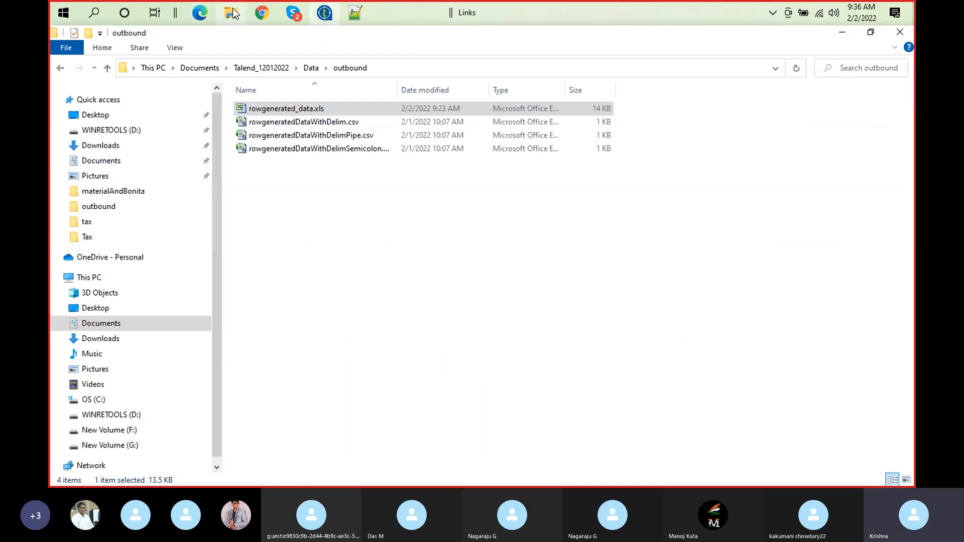
{"action": "double_click", "coordinate": [322, 109]}
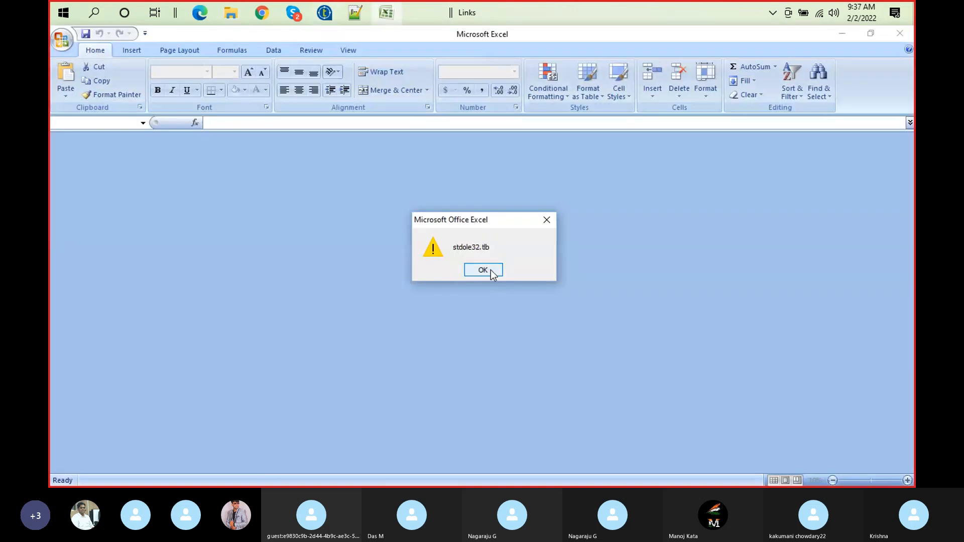
{"action": "left_click", "coordinate": [485, 270]}
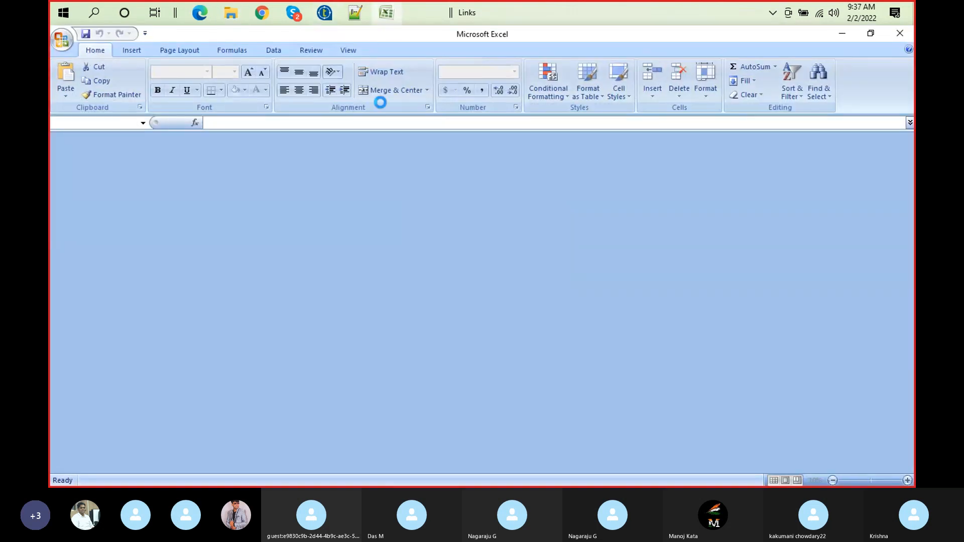
Switch to Talend, restore the full job layout and deactivate the whole subjob starting with tRowGenerator_1
{"action": "left_click", "coordinate": [322, 14]}
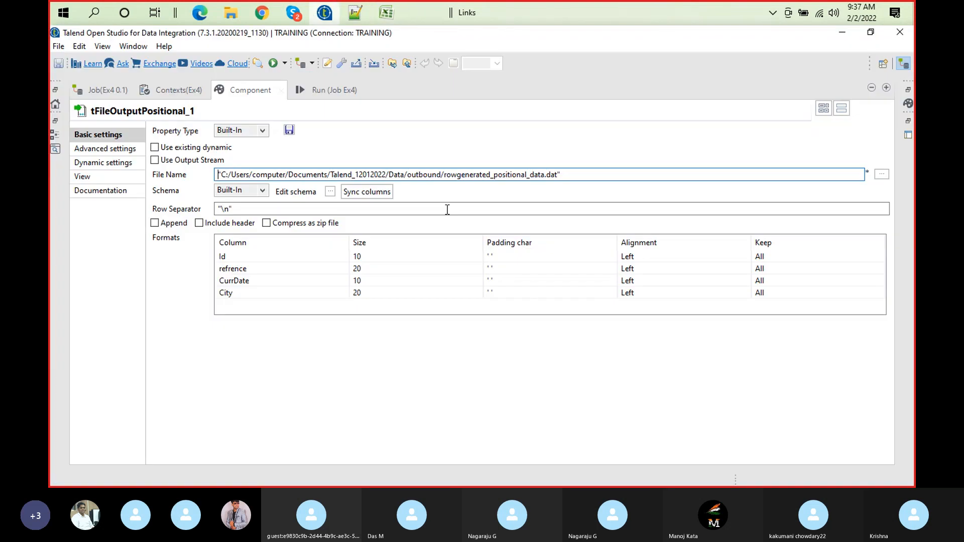
{"action": "double_click", "coordinate": [246, 91]}
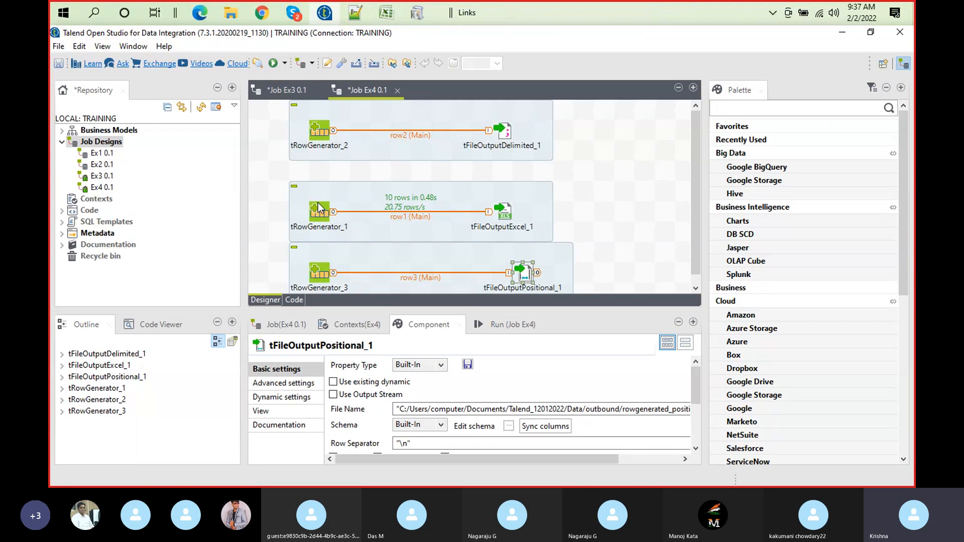
{"action": "right_click", "coordinate": [319, 205]}
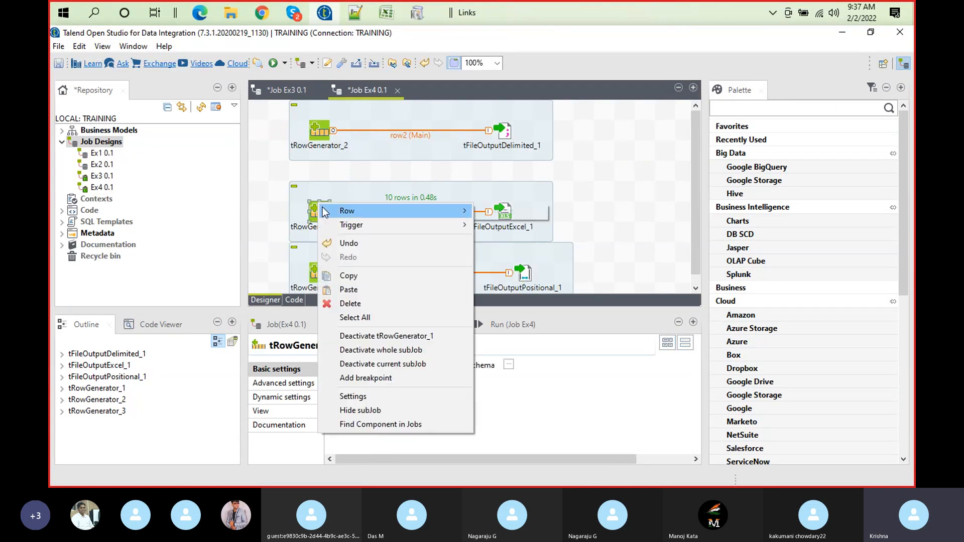
{"action": "left_click", "coordinate": [387, 366]}
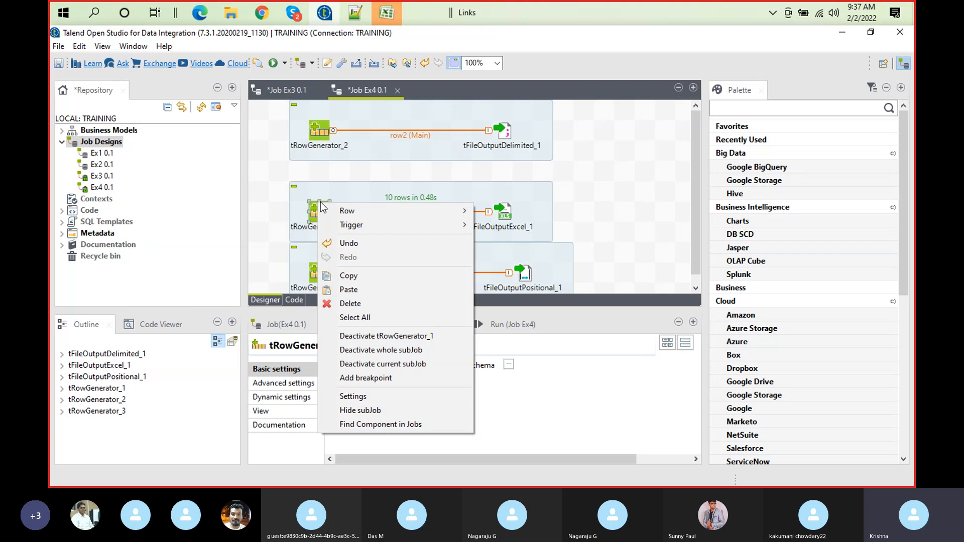
{"action": "left_click", "coordinate": [339, 187]}
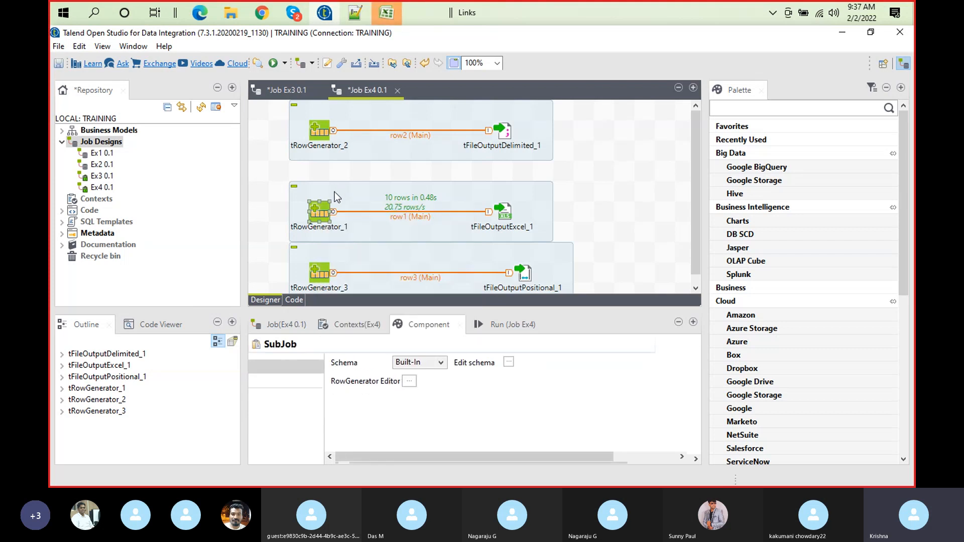
{"action": "left_click", "coordinate": [318, 213]}
{"action": "right_click", "coordinate": [320, 213]}
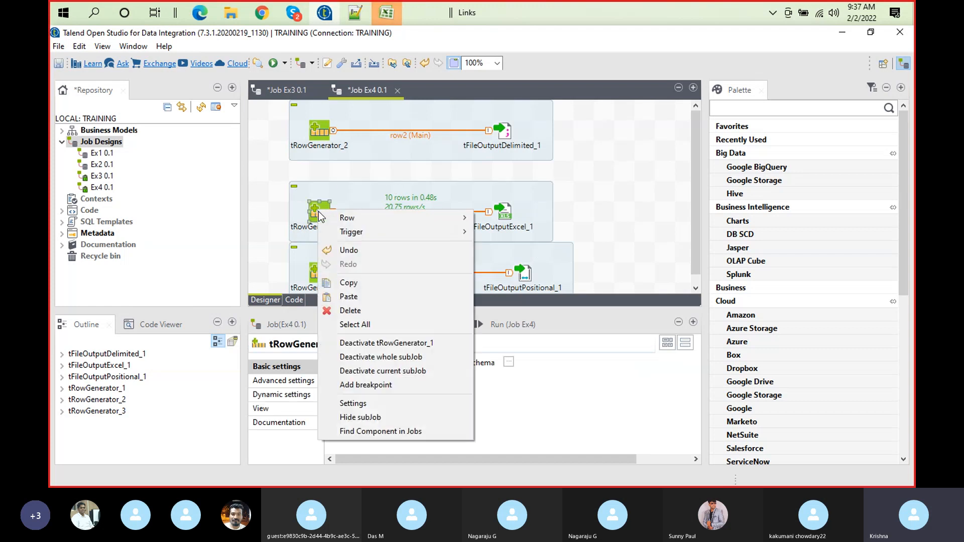
{"action": "left_click", "coordinate": [429, 355]}
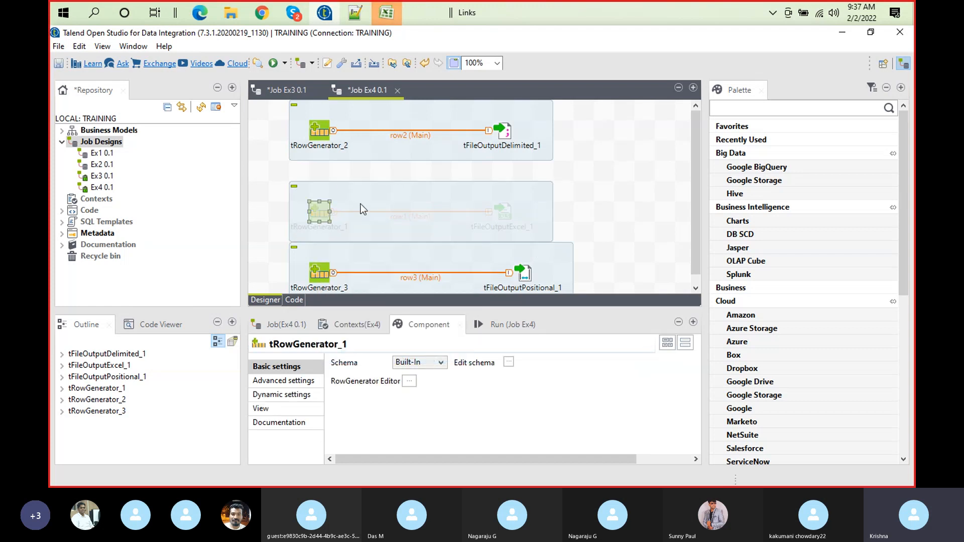
Deactivate the current subjob that links tRowGenerator_2 to tFileOutputDelimited_1
{"action": "right_click", "coordinate": [317, 128]}
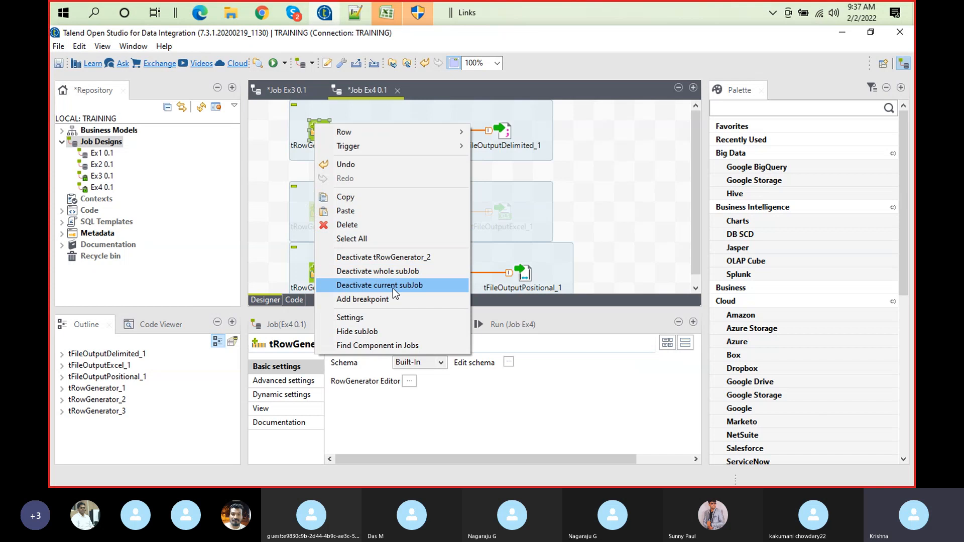
{"action": "left_click", "coordinate": [393, 290]}
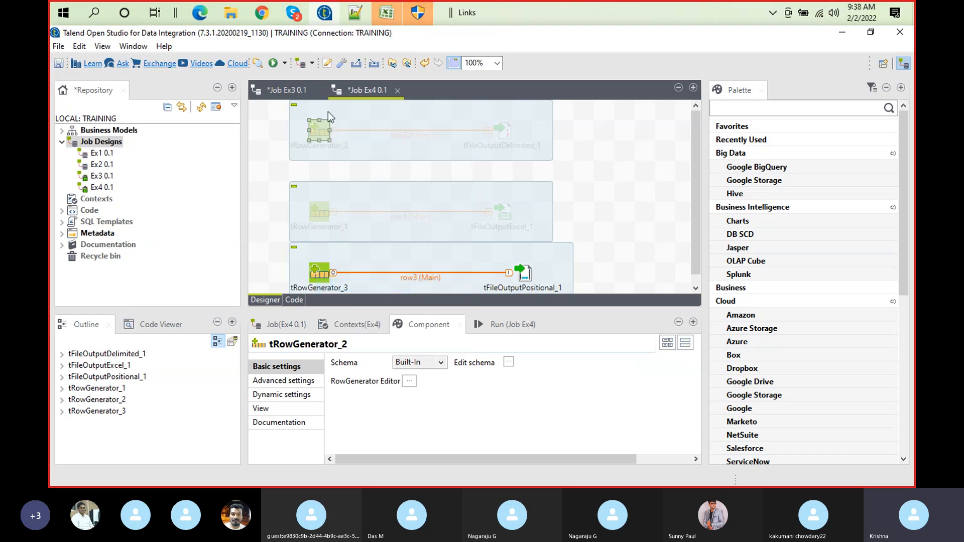
{"action": "left_click", "coordinate": [418, 197]}
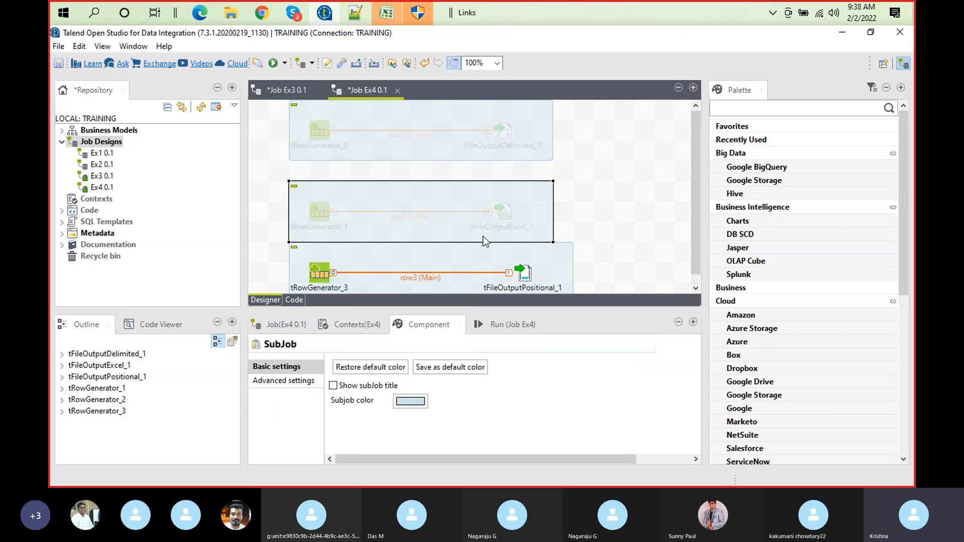
Clear the execution log and run job Ex4
{"action": "left_click", "coordinate": [522, 324]}
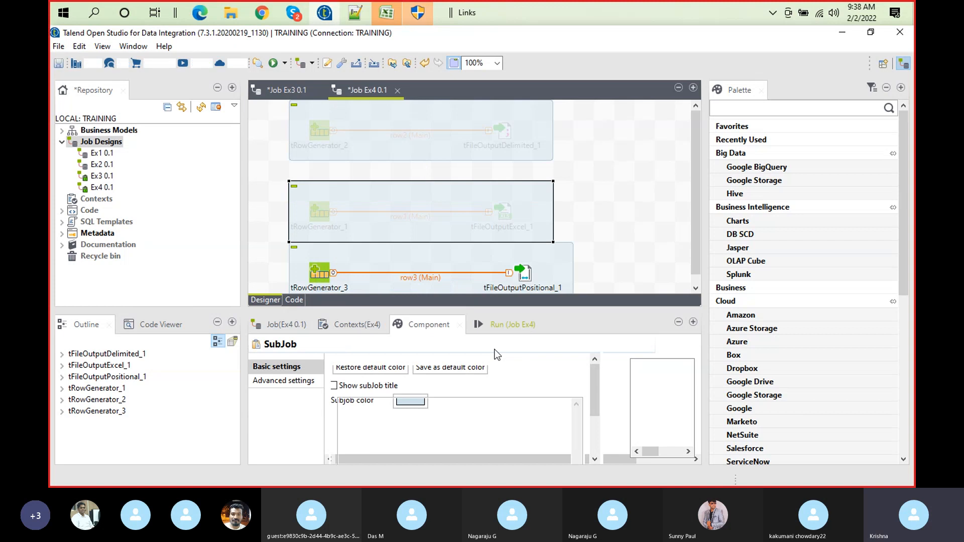
{"action": "left_click", "coordinate": [493, 377]}
{"action": "left_click", "coordinate": [389, 384]}
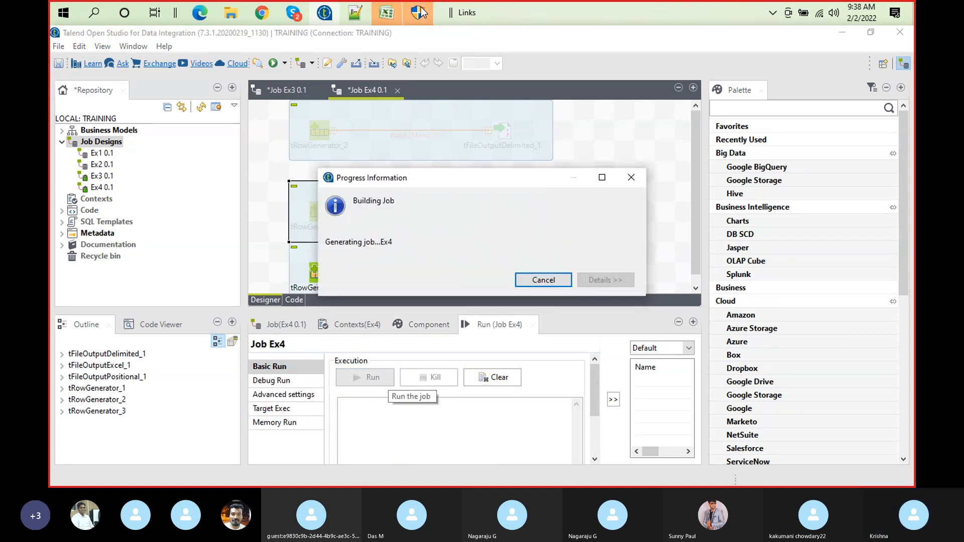
{"action": "mouse_move", "coordinate": [419, 13]}
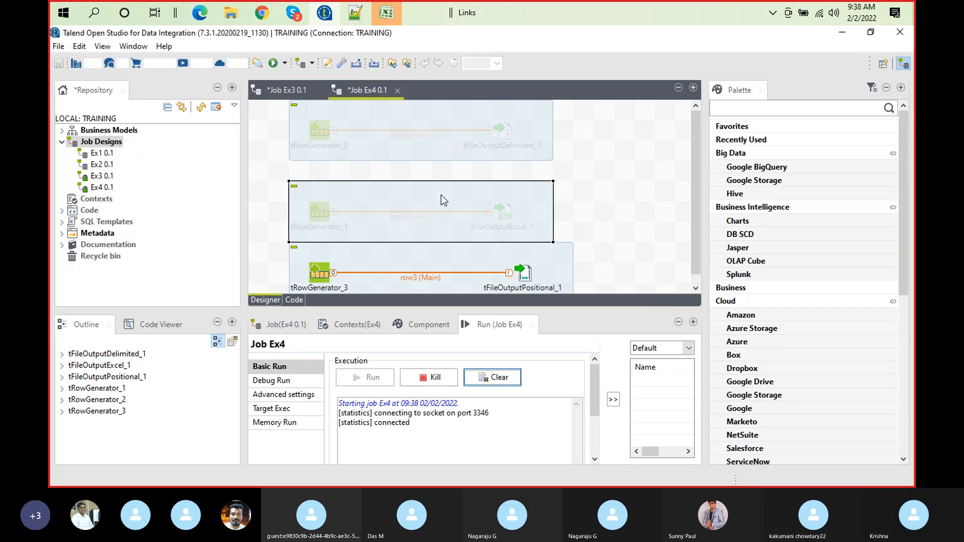
Move the tRowGenerator_1 subjob up beneath the tRowGenerator_2 subjob, and open rowgenerated_positional_data.dat from File Explorer in Notepad++
{"action": "left_click_drag", "start_coordinate": [441, 194], "coordinate": [441, 174]}
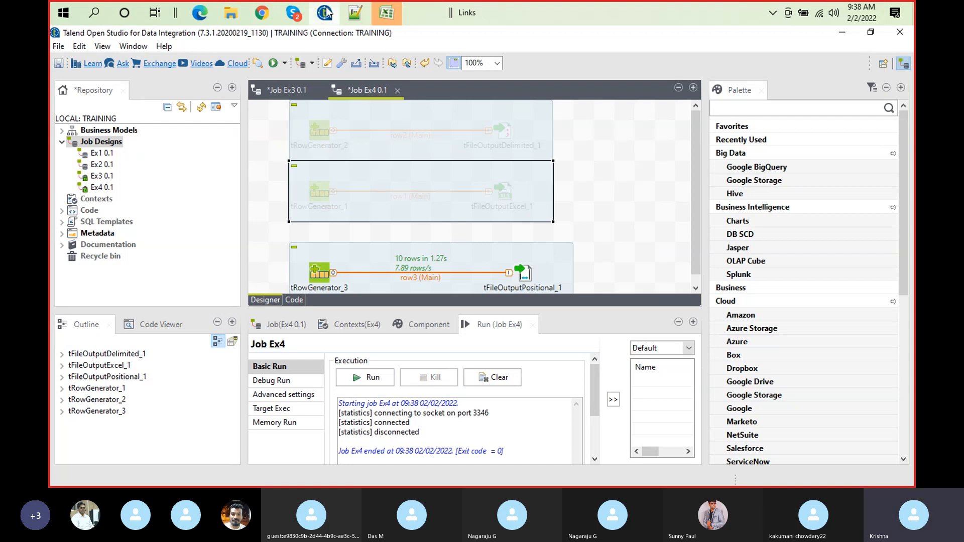
{"action": "left_click", "coordinate": [237, 11]}
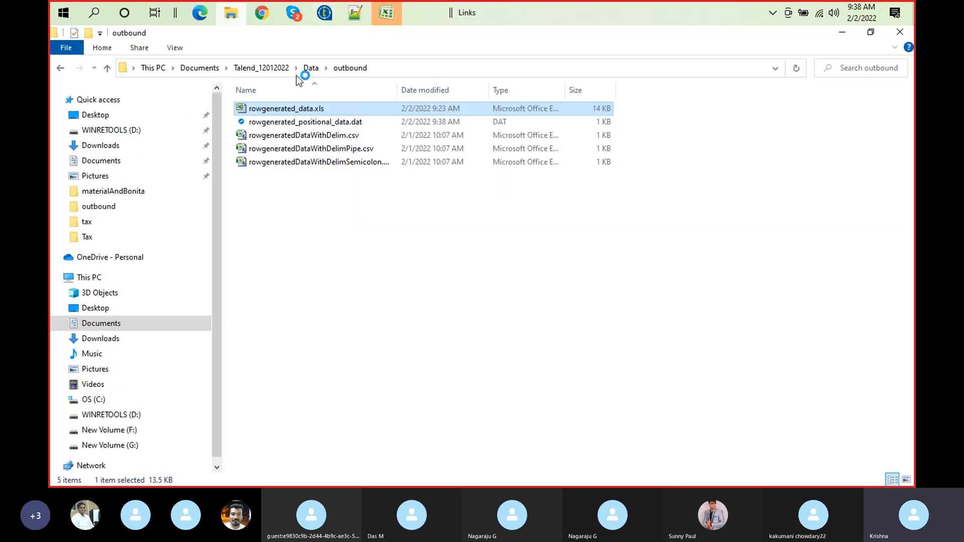
{"action": "left_click", "coordinate": [326, 126]}
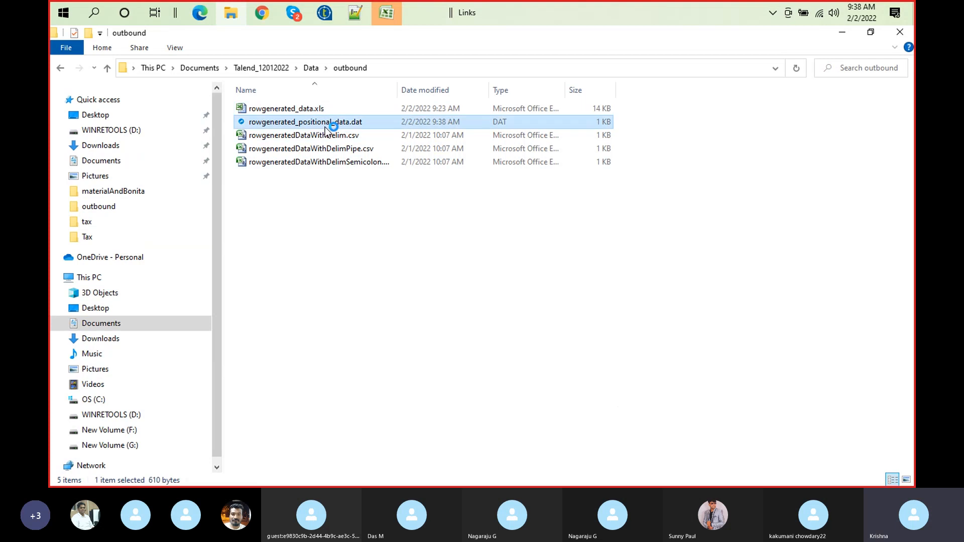
{"action": "right_click", "coordinate": [325, 129]}
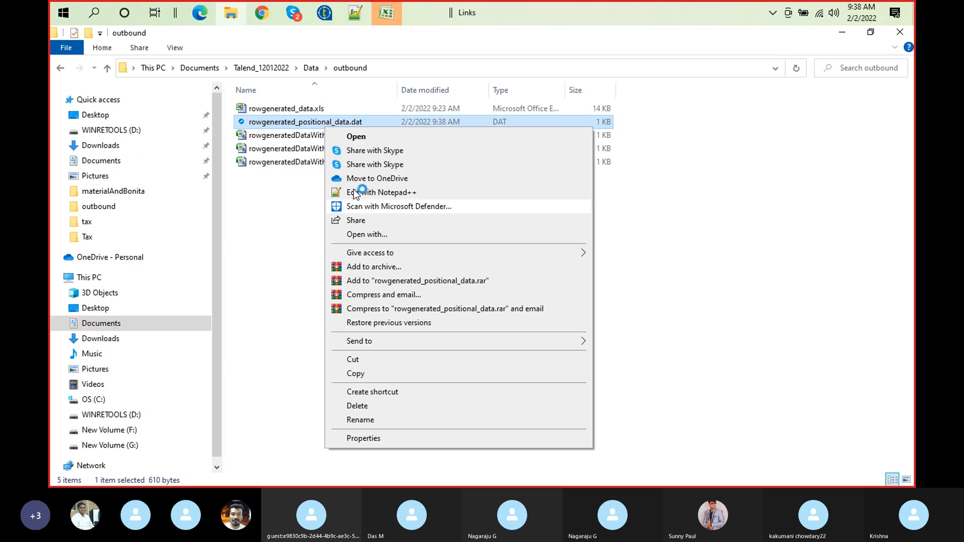
{"action": "left_click", "coordinate": [414, 194]}
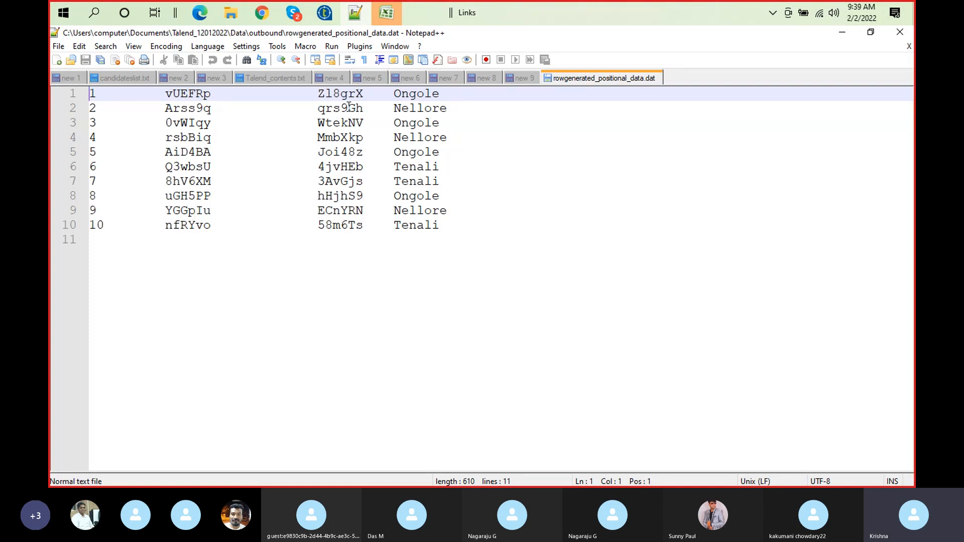
Show all characters in rowgenerated_positional_data.dat and examine the space padding before the second column
{"action": "left_click", "coordinate": [320, 93]}
{"action": "left_click", "coordinate": [139, 48]}
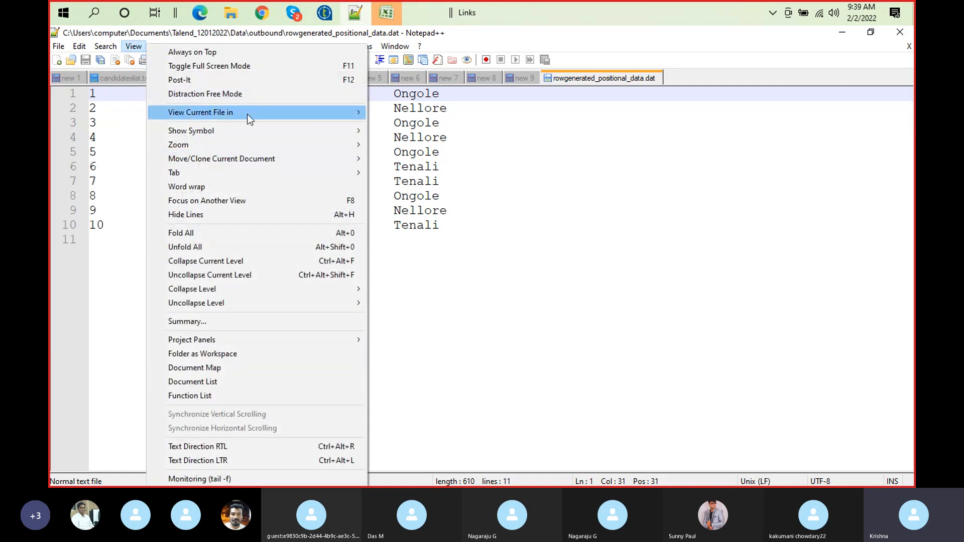
{"action": "mouse_move", "coordinate": [270, 132]}
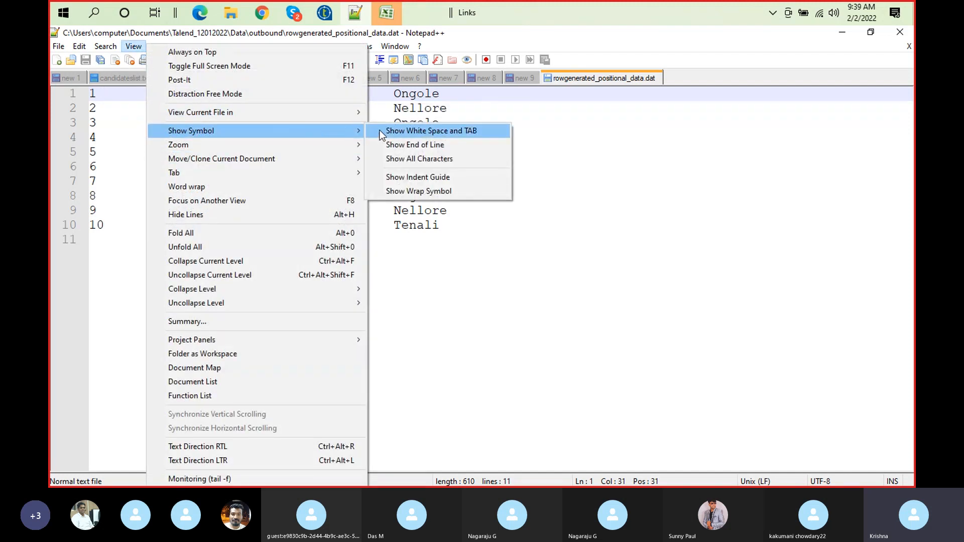
{"action": "left_click", "coordinate": [402, 159]}
{"action": "left_click", "coordinate": [141, 107]}
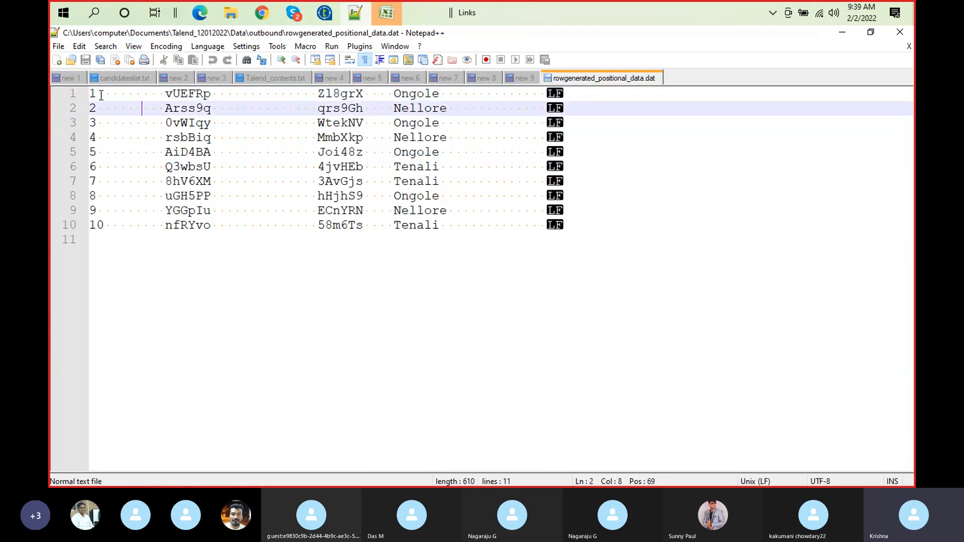
{"action": "left_click", "coordinate": [160, 94]}
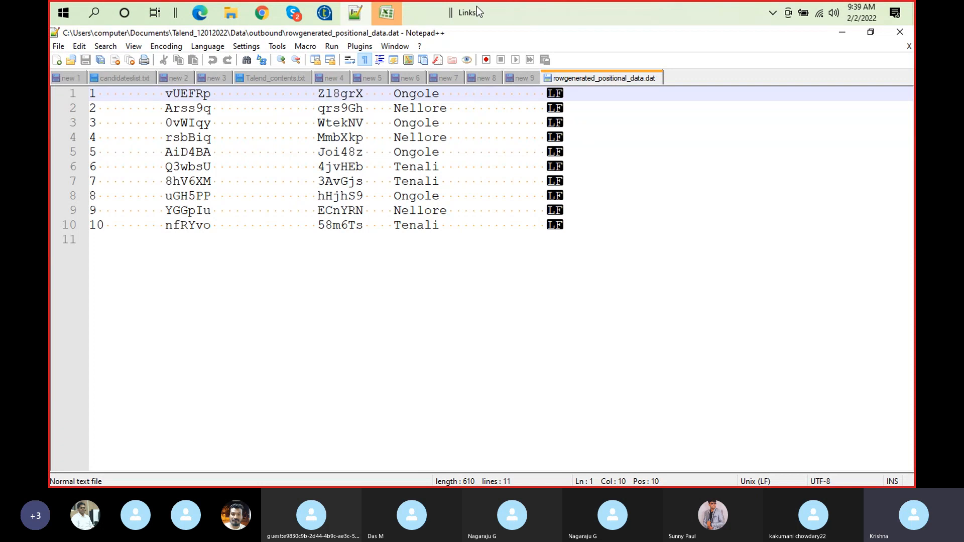
Check rowgenerated_data.xls in Excel, switch to Talend and activate the whole subjob starting with tRowGenerator_1
{"action": "left_click", "coordinate": [385, 15]}
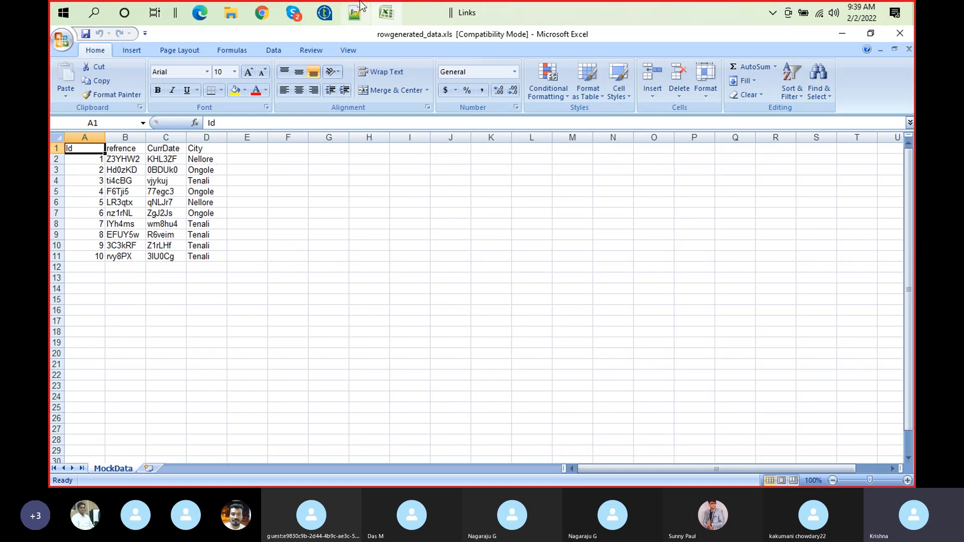
{"action": "left_click", "coordinate": [329, 24]}
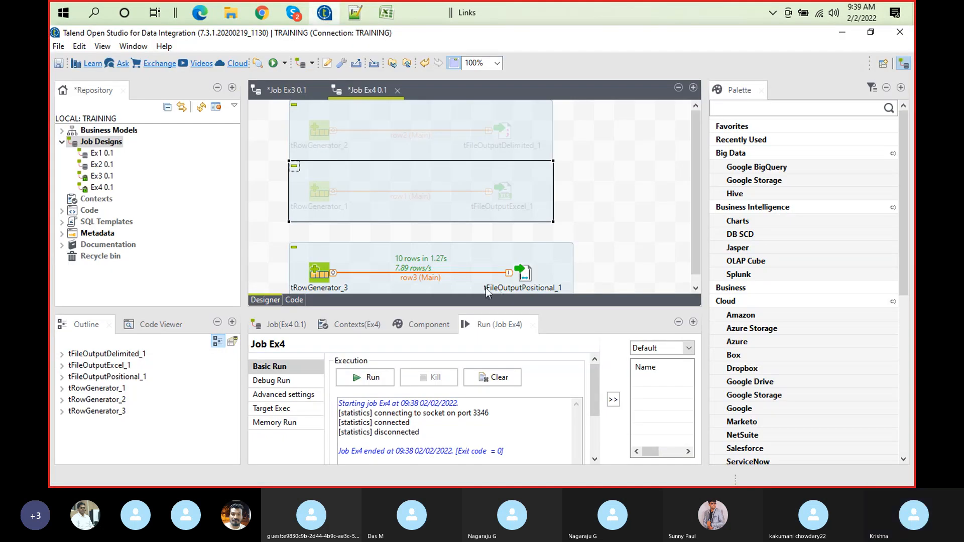
{"action": "right_click", "coordinate": [316, 192]}
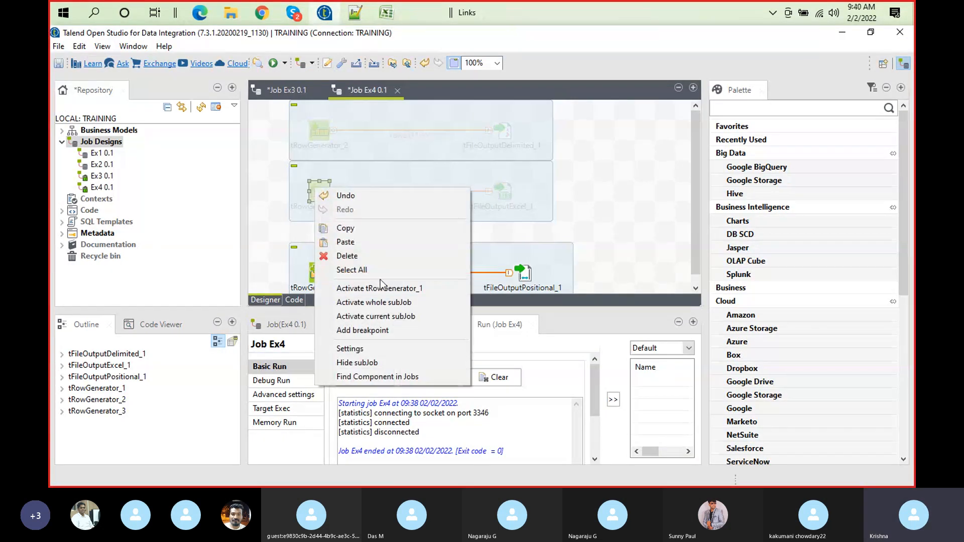
{"action": "left_click", "coordinate": [404, 303]}
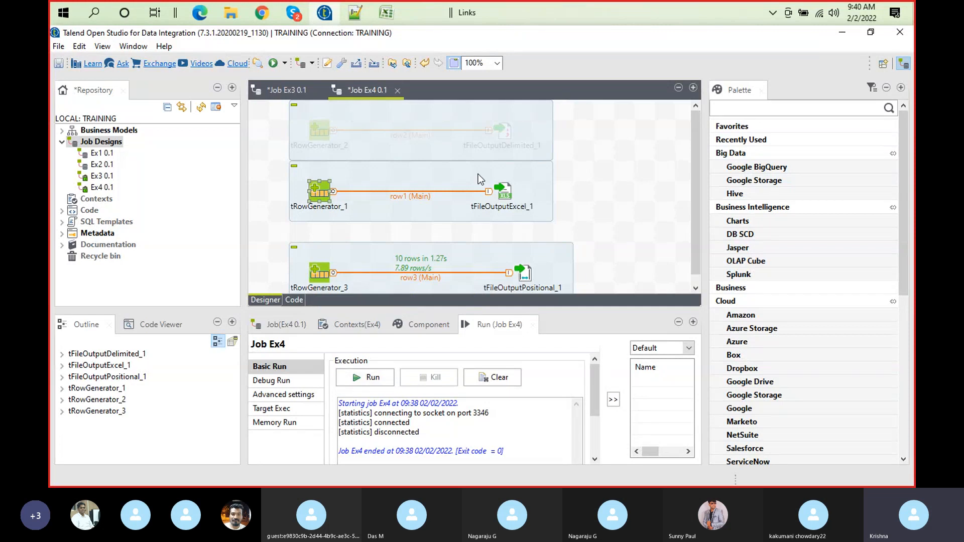
Switch to Excel and append hhhhhhhh to the first refrence value in cell B2
{"action": "left_click", "coordinate": [397, 18]}
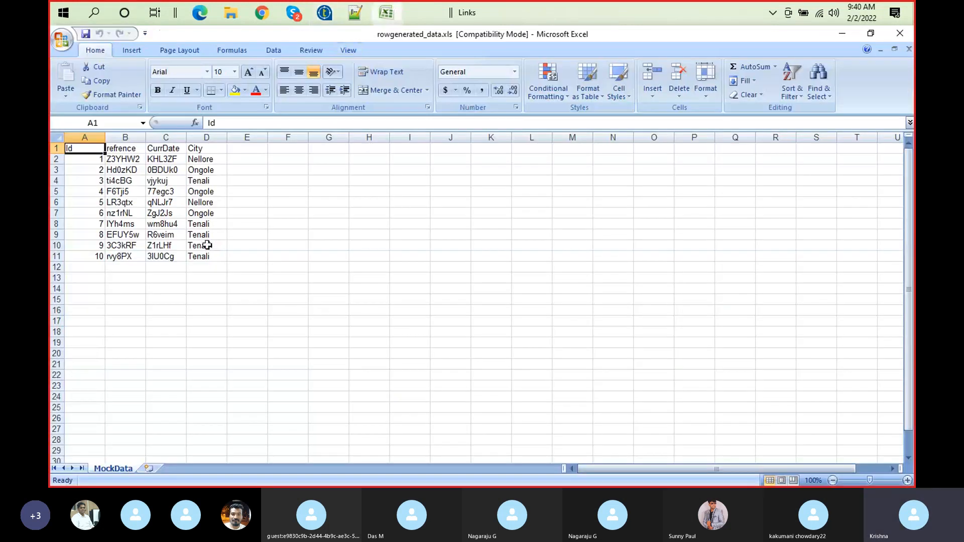
{"action": "double_click", "coordinate": [144, 160]}
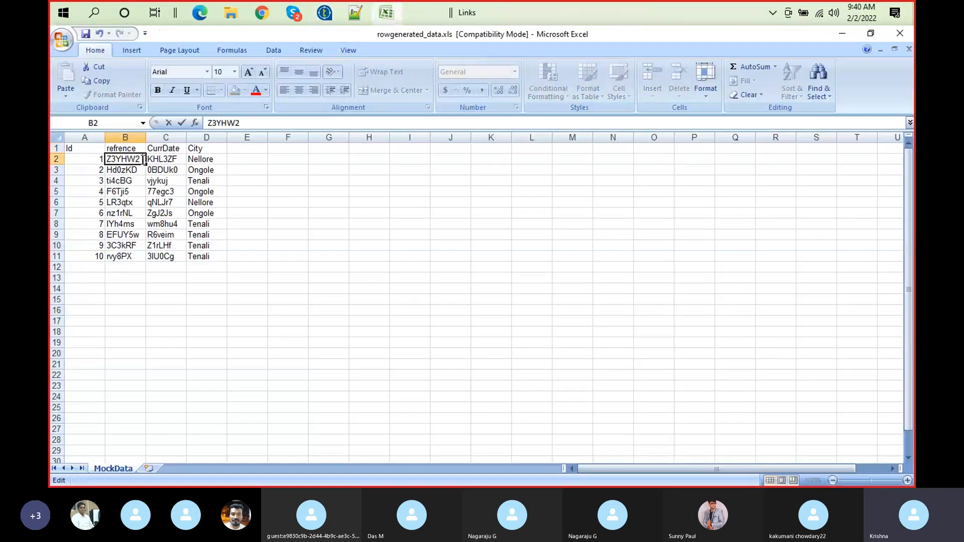
{"action": "type", "text": "hhhhhhhh"}
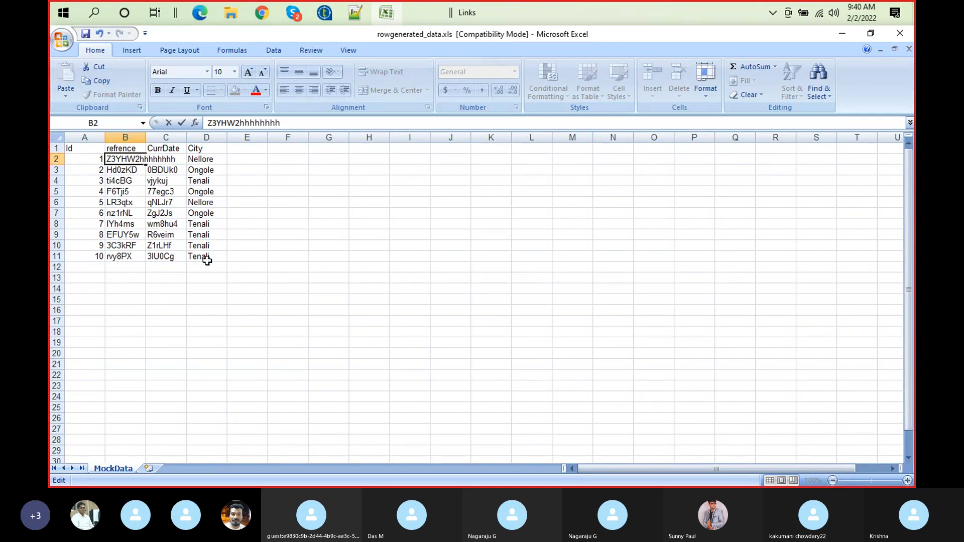
{"action": "left_click", "coordinate": [425, 364]}
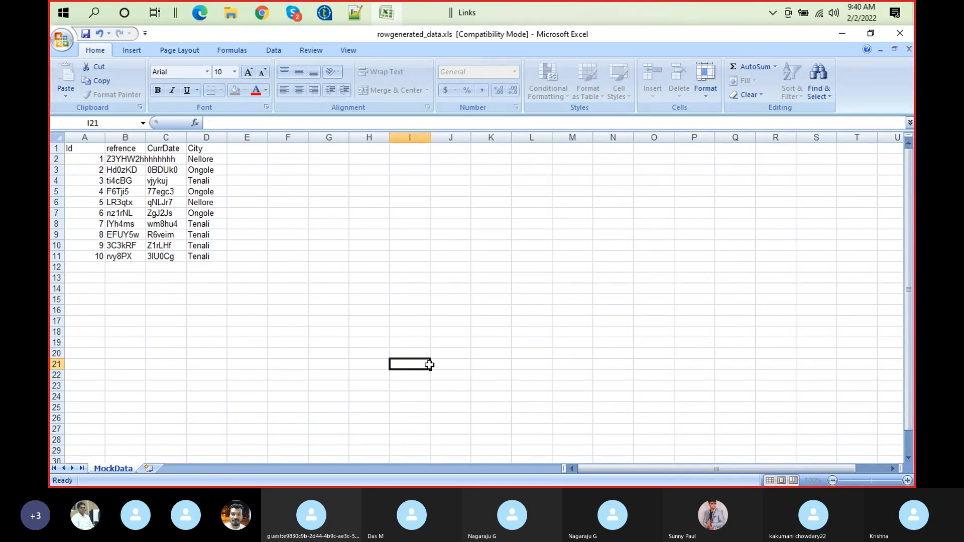
AutoFit the width of the refrence column to the text in cell B2
{"action": "left_click", "coordinate": [129, 158]}
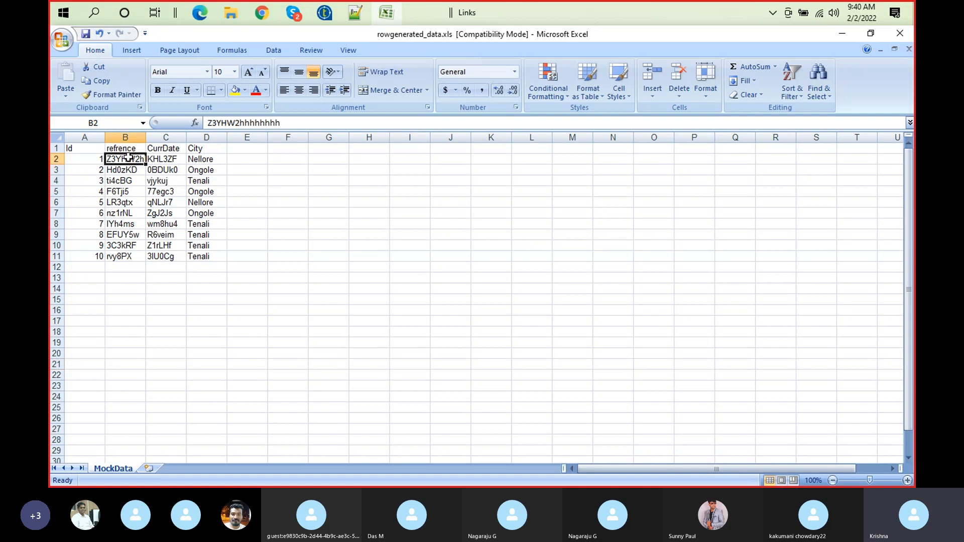
{"action": "left_click", "coordinate": [706, 98]}
{"action": "left_click", "coordinate": [742, 168]}
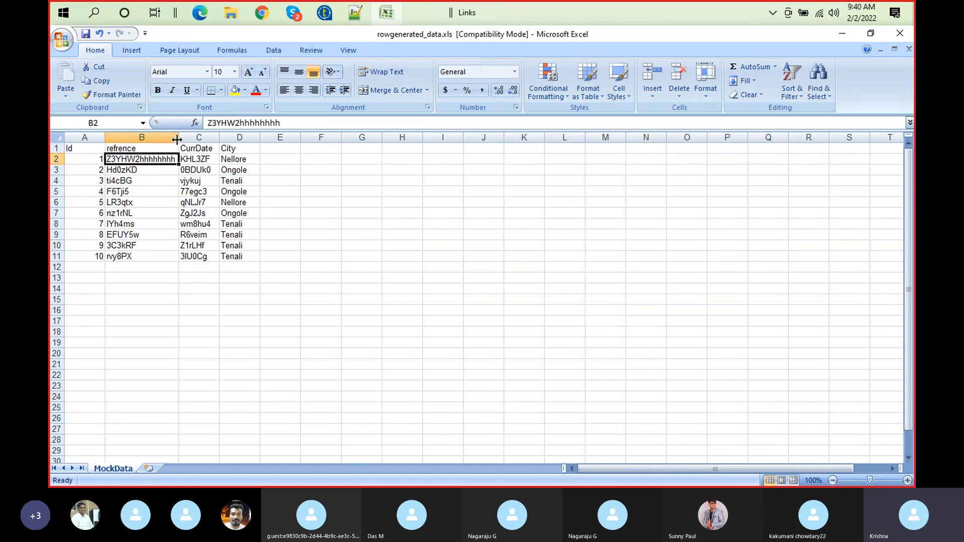
Switch to Talend and show the basic settings of tFileOutputExcel_1 in a maximized view
{"action": "left_click", "coordinate": [324, 12]}
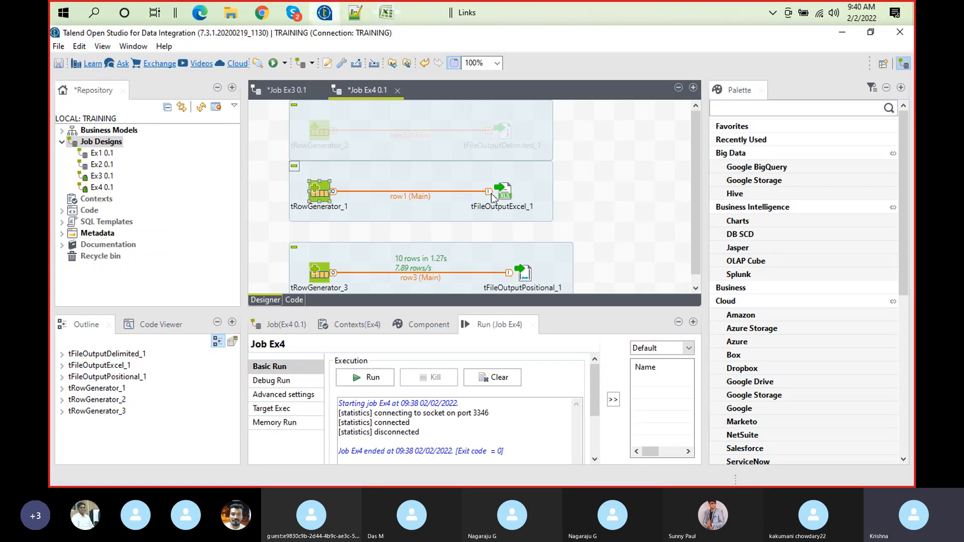
{"action": "left_click", "coordinate": [503, 201]}
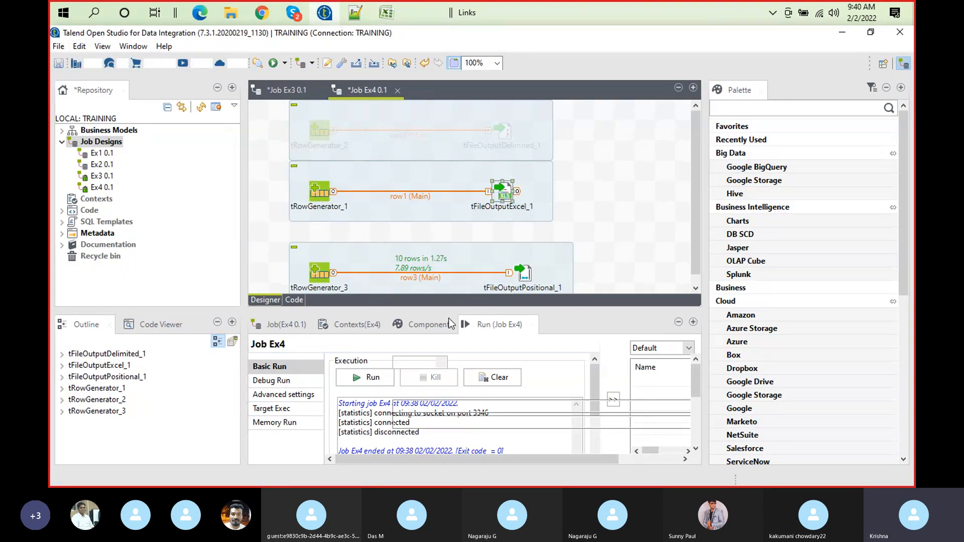
{"action": "left_click", "coordinate": [450, 324]}
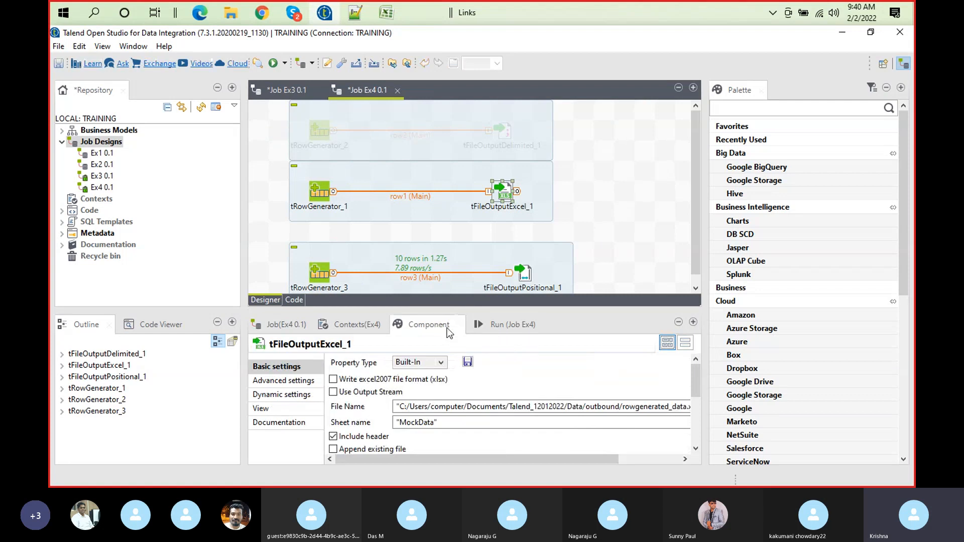
{"action": "double_click", "coordinate": [447, 328]}
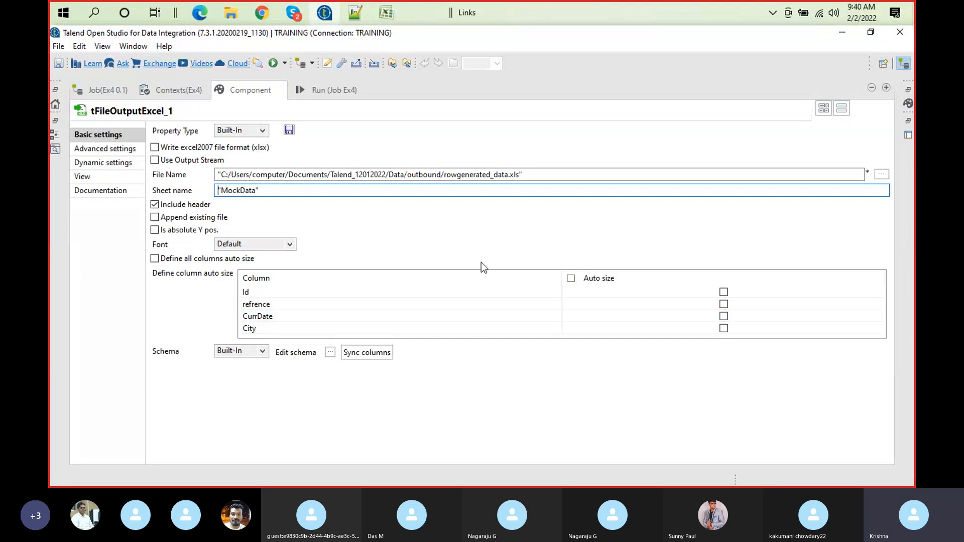
Switch to Excel, shorten cell B2 to Z3YHW2h and narrow the refrence column until it fits its text tightly
{"action": "left_click", "coordinate": [391, 14]}
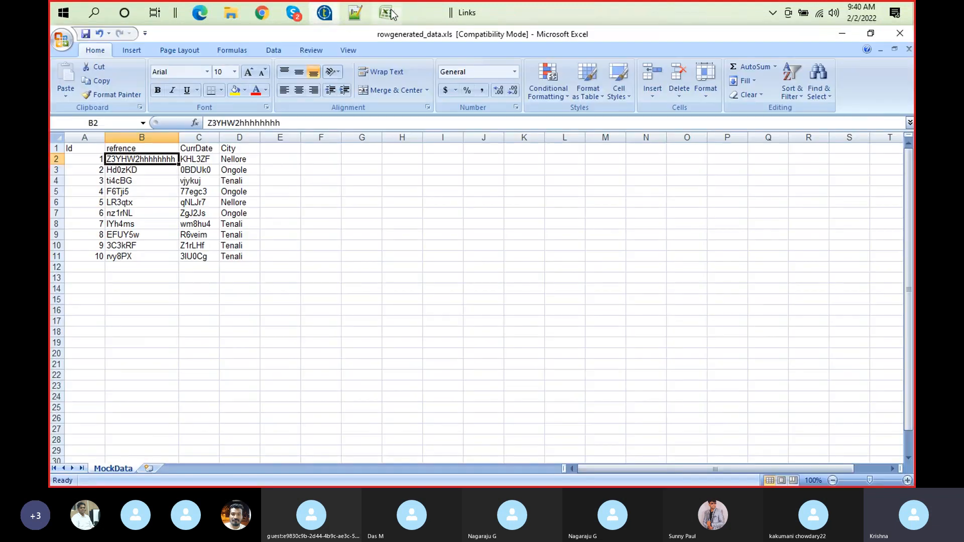
{"action": "double_click", "coordinate": [146, 159]}
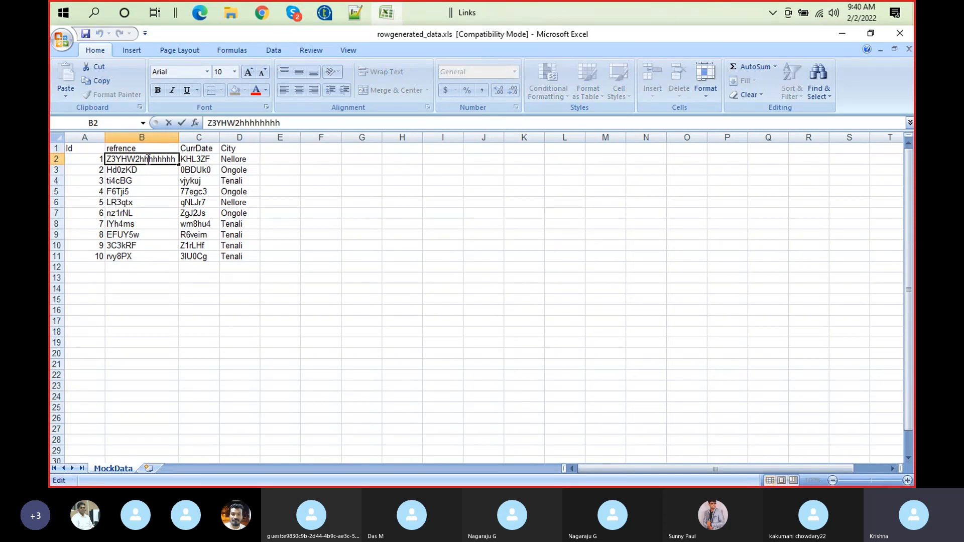
{"action": "left_click", "coordinate": [175, 159], "text": "shift"}
{"action": "key", "text": "BackSpace"}
{"action": "left_click", "coordinate": [533, 282]}
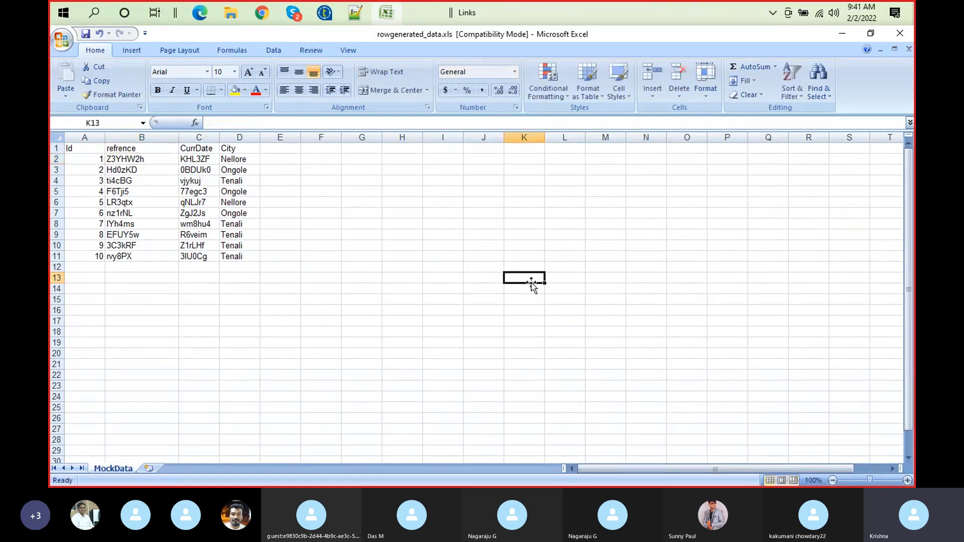
{"action": "left_click_drag", "start_coordinate": [176, 141], "coordinate": [143, 139]}
Extend cell B2 to Z3YHW2hjnkl;k;; and widen the refrence column to show the whole value
{"action": "left_click", "coordinate": [140, 156]}
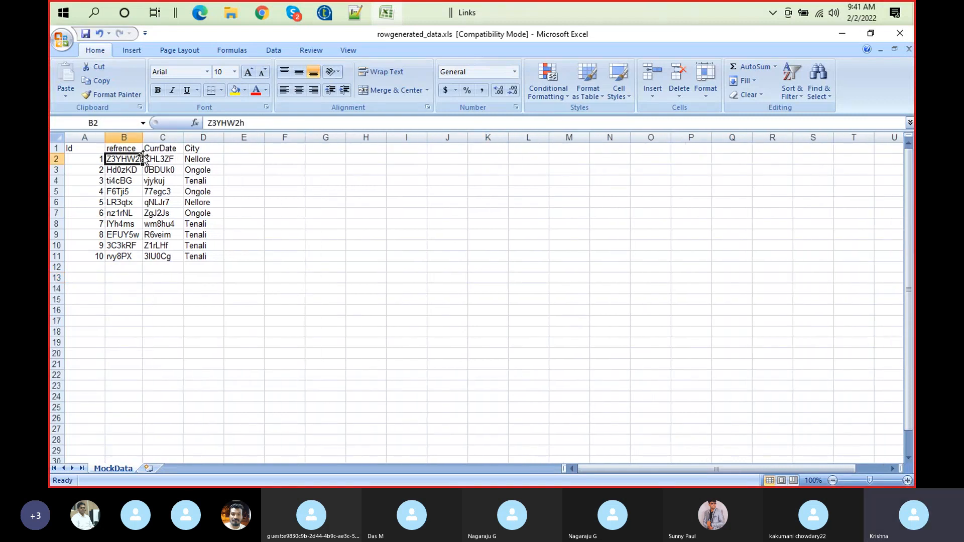
{"action": "left_click", "coordinate": [249, 124]}
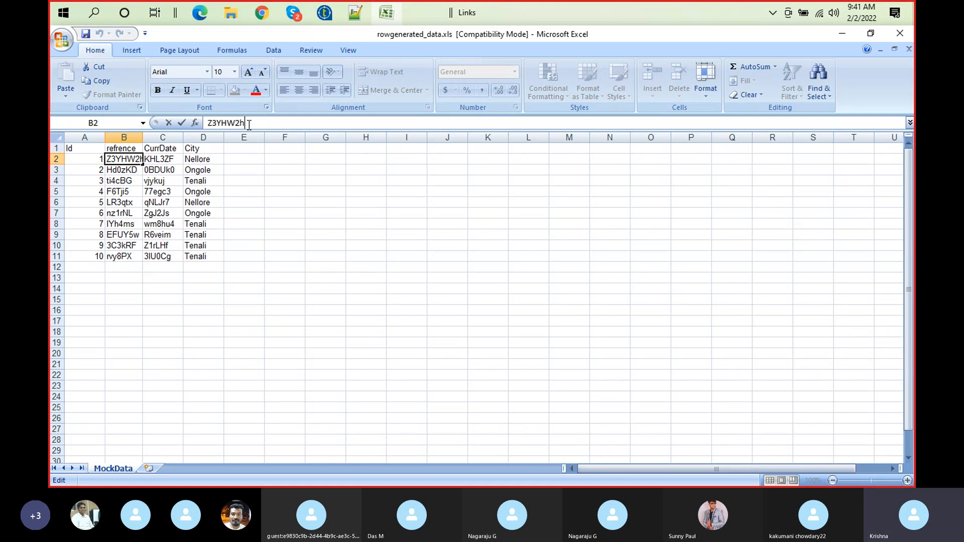
{"action": "left_click", "coordinate": [366, 354]}
{"action": "left_click_drag", "start_coordinate": [144, 134], "coordinate": [175, 124]}
Try AutoFit Column Width with cell H20 selected, and highlight cell B2, the Id column and the header row
{"action": "left_click", "coordinate": [708, 91]}
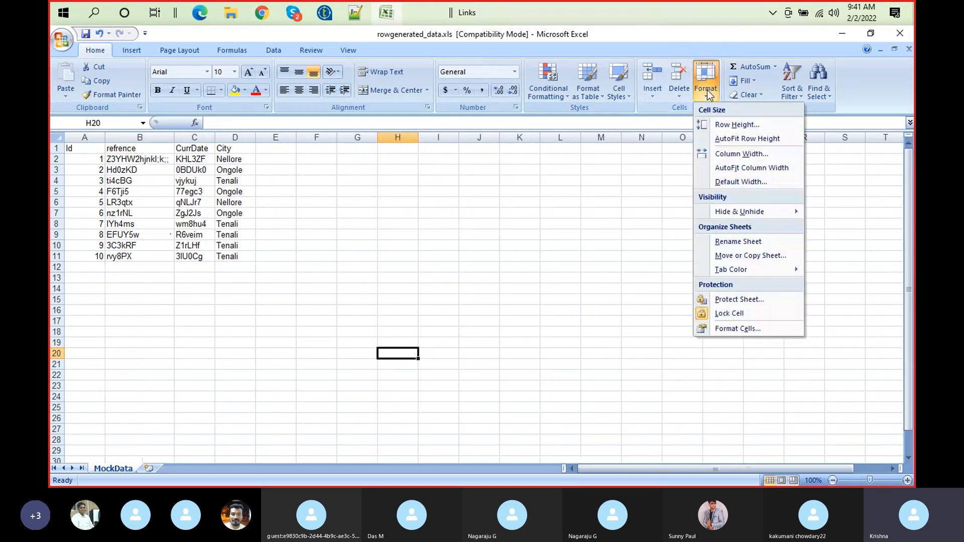
{"action": "left_click", "coordinate": [782, 171]}
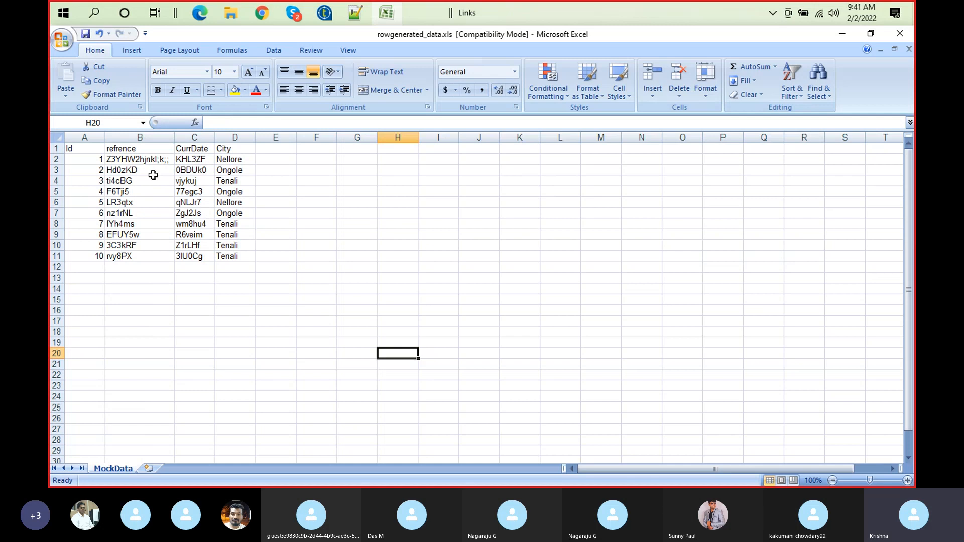
{"action": "left_click", "coordinate": [125, 160]}
{"action": "left_click", "coordinate": [76, 137]}
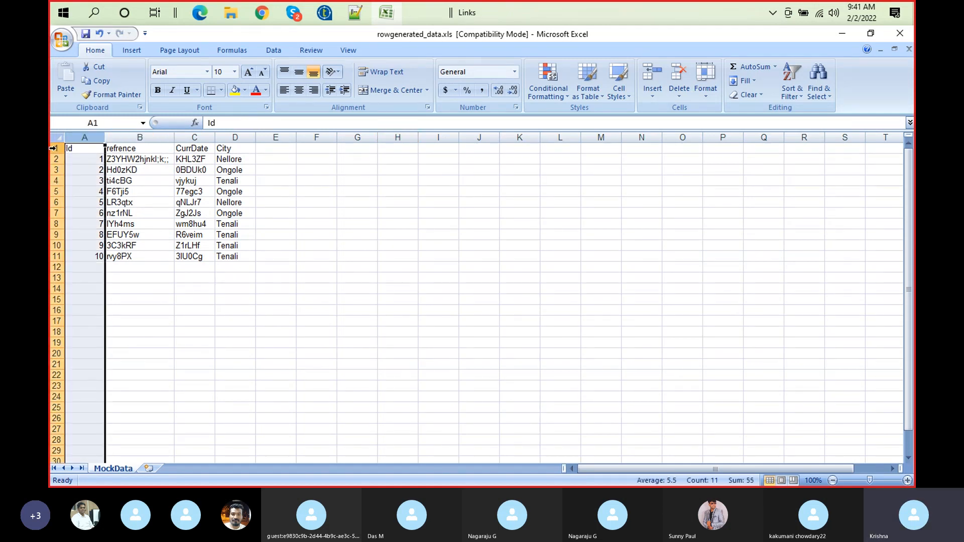
{"action": "left_click", "coordinate": [56, 149]}
Switch to Talend, enable auto size for the refrence column in tFileOutputExcel_1 and restore the full job layout
{"action": "left_click", "coordinate": [353, 14]}
{"action": "left_click", "coordinate": [326, 14]}
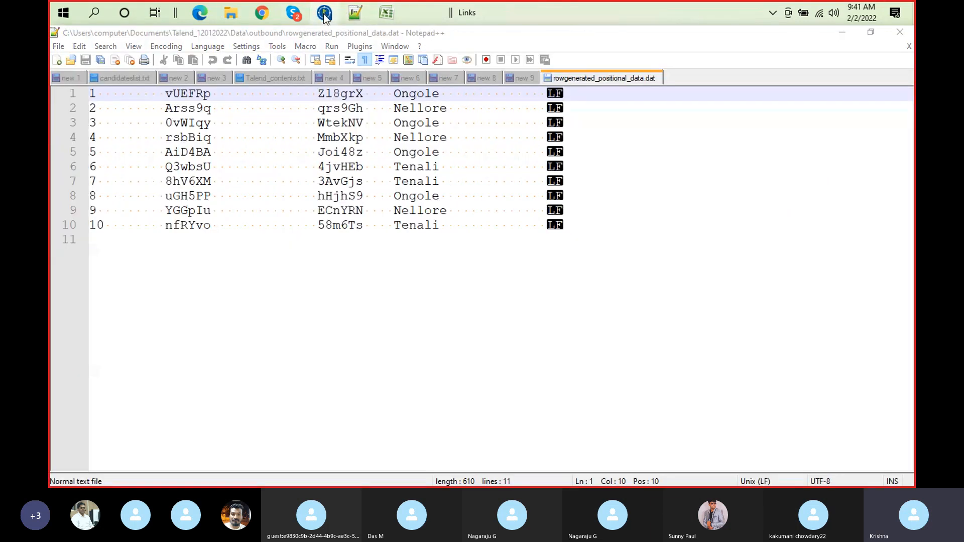
{"action": "left_click", "coordinate": [325, 18]}
{"action": "left_click", "coordinate": [325, 19]}
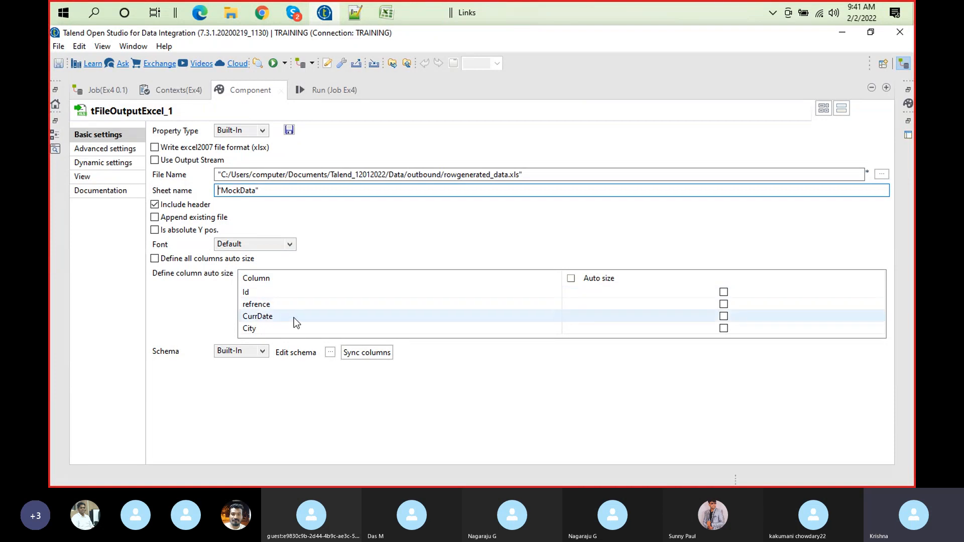
{"action": "left_click", "coordinate": [723, 304]}
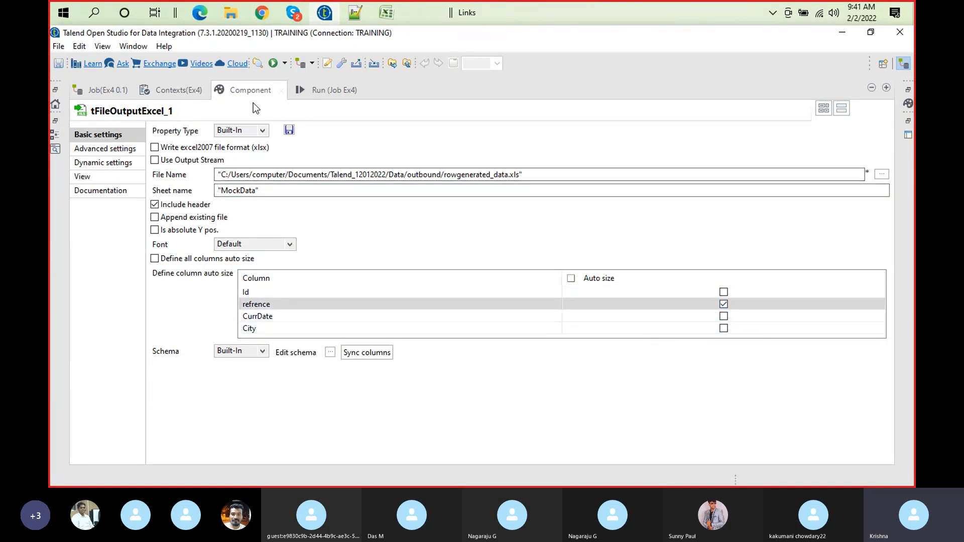
{"action": "double_click", "coordinate": [253, 95]}
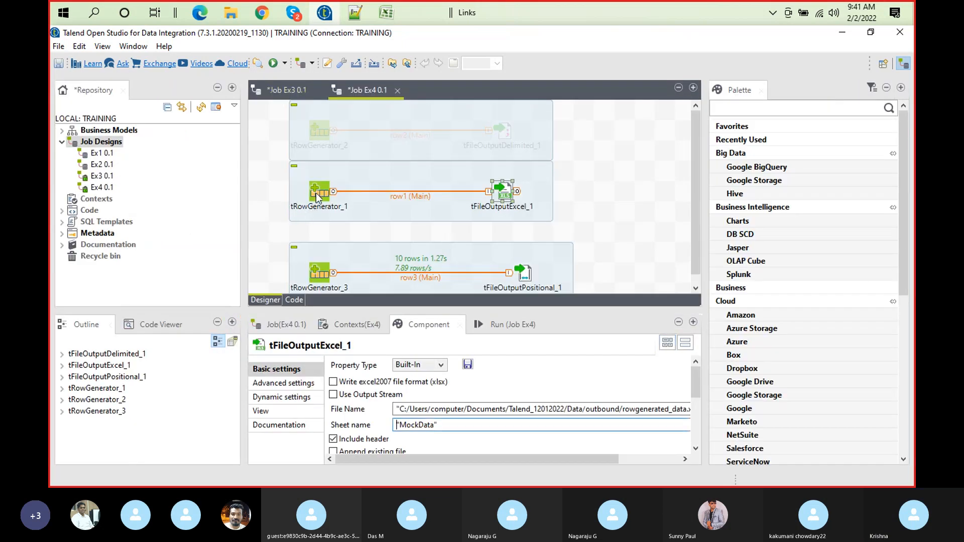
Set the random string length of the refrence column in tRowGenerator_1 to 30 and accept the generator settings
{"action": "double_click", "coordinate": [316, 194]}
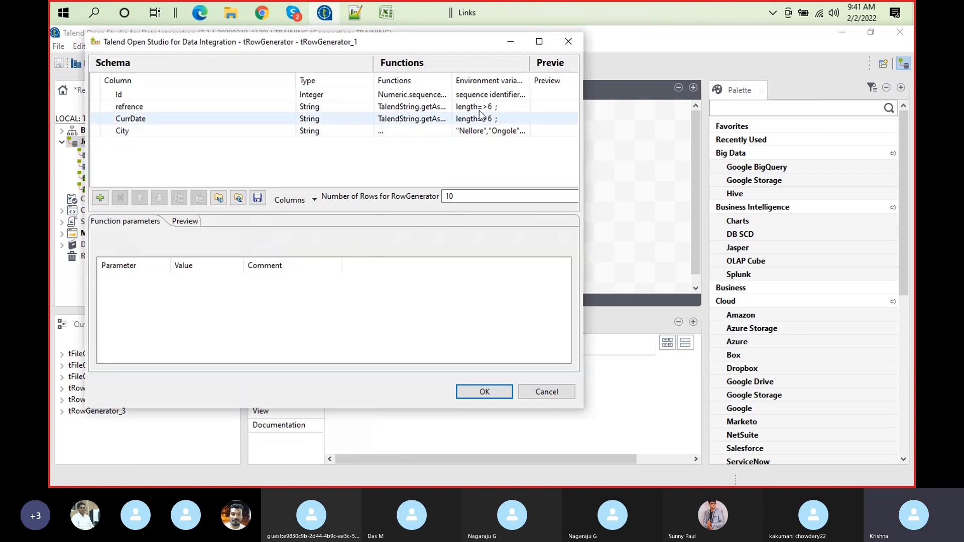
{"action": "left_click", "coordinate": [495, 108]}
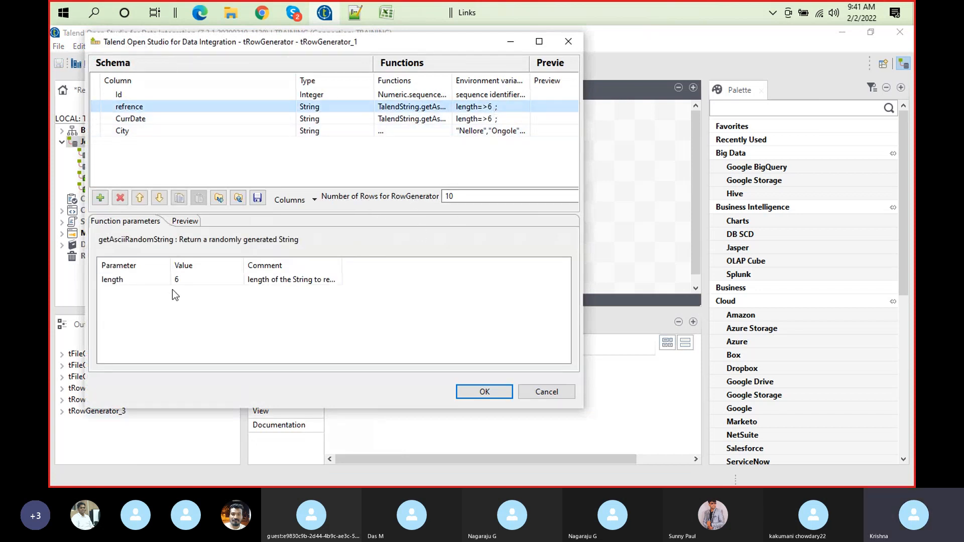
{"action": "left_click", "coordinate": [184, 286]}
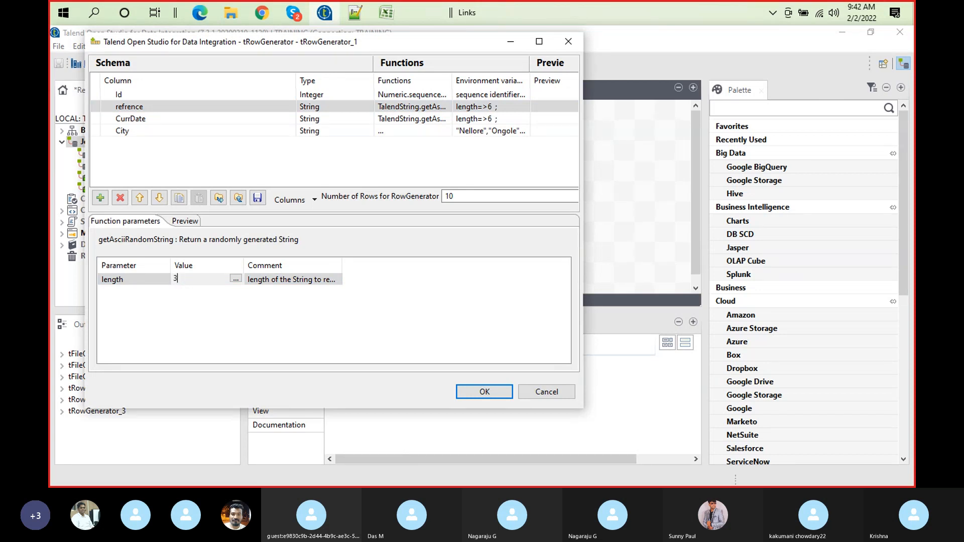
{"action": "type", "text": "30"}
{"action": "left_click", "coordinate": [488, 395]}
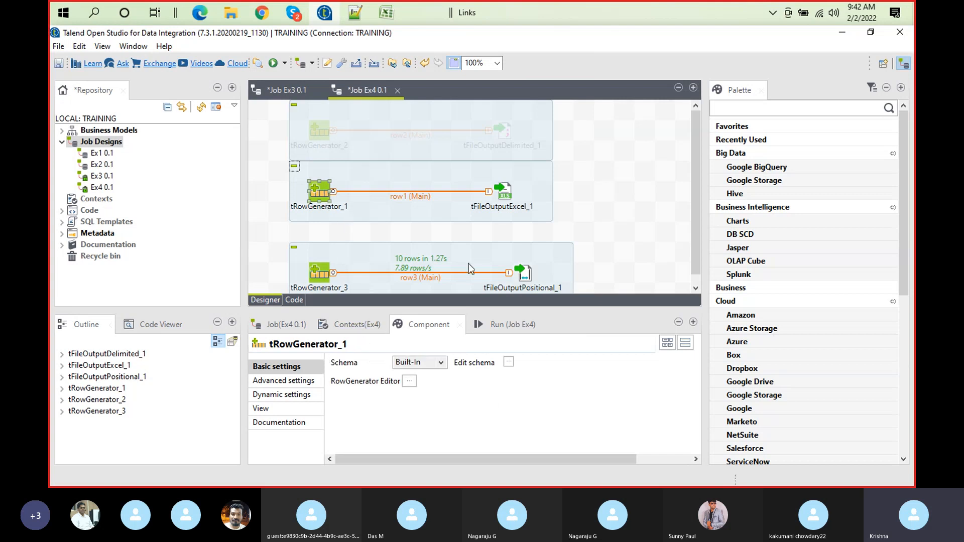
Turn off auto size for the refrence column in tFileOutputExcel_1 and restore the full job layout
{"action": "left_click", "coordinate": [508, 195]}
{"action": "left_click", "coordinate": [508, 195]}
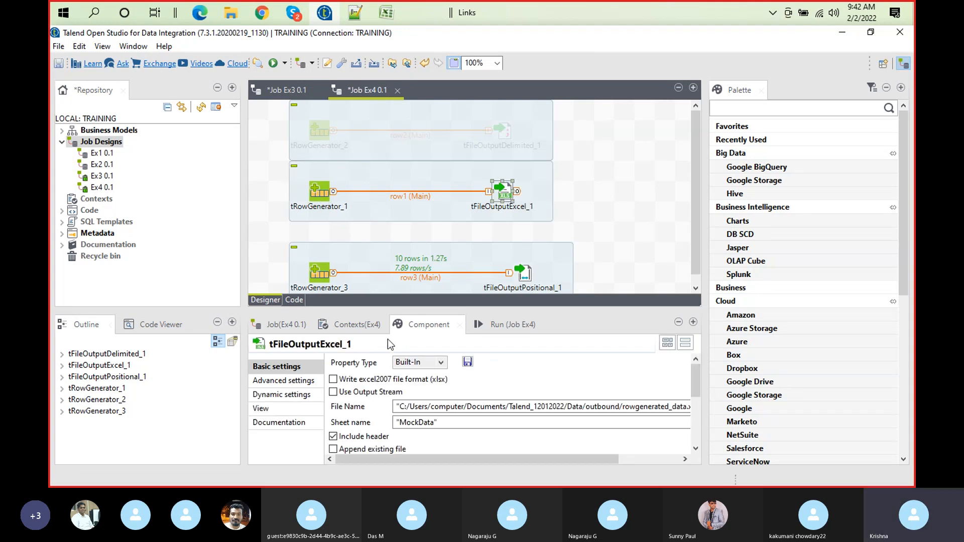
{"action": "double_click", "coordinate": [426, 322]}
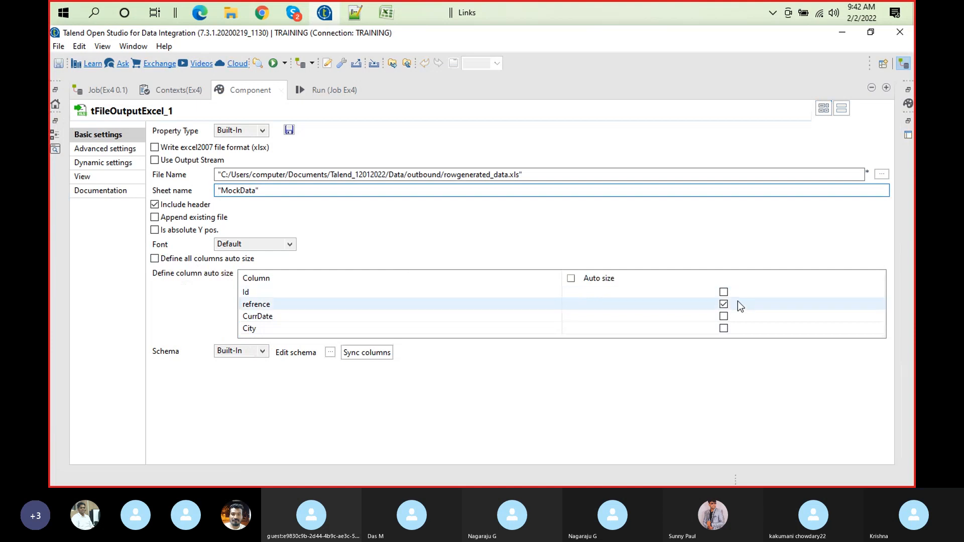
{"action": "left_click", "coordinate": [723, 304]}
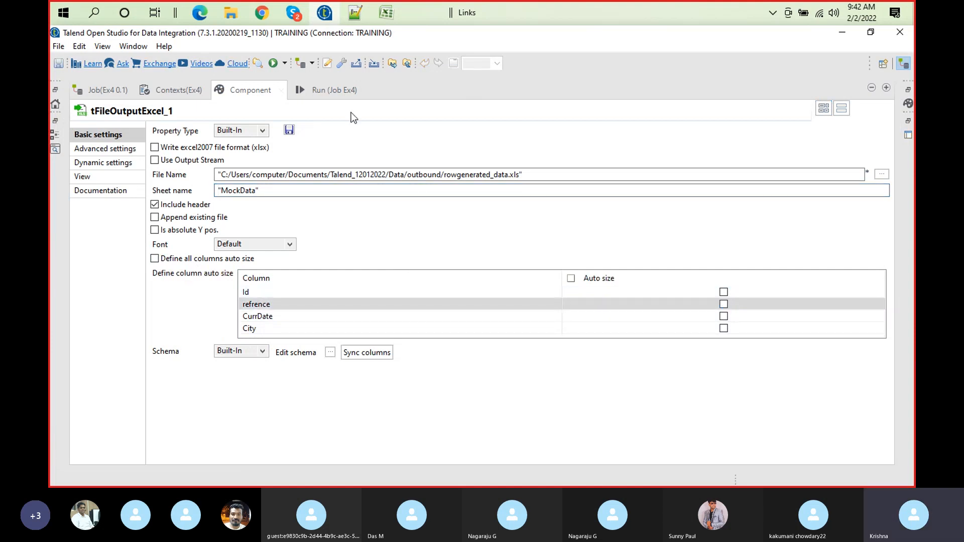
{"action": "double_click", "coordinate": [256, 91]}
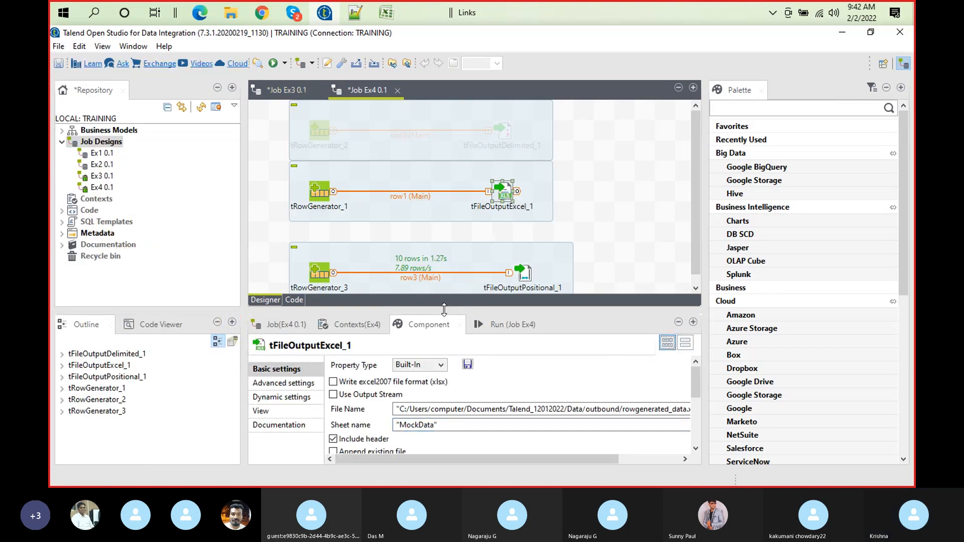
Change the output file name of tFileOutputExcel_1 to rowgenerated_data1.xls and return to the full job layout
{"action": "double_click", "coordinate": [423, 327]}
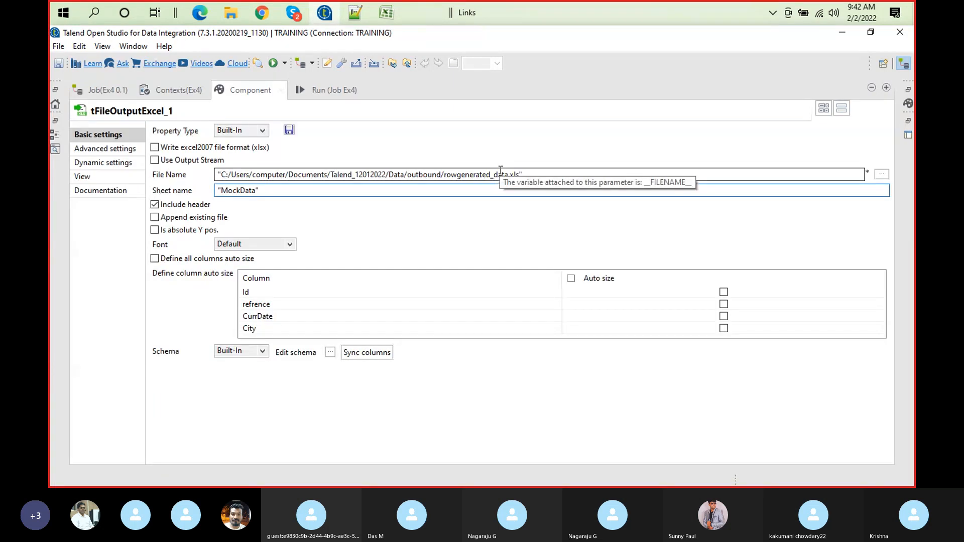
{"action": "left_click", "coordinate": [505, 174]}
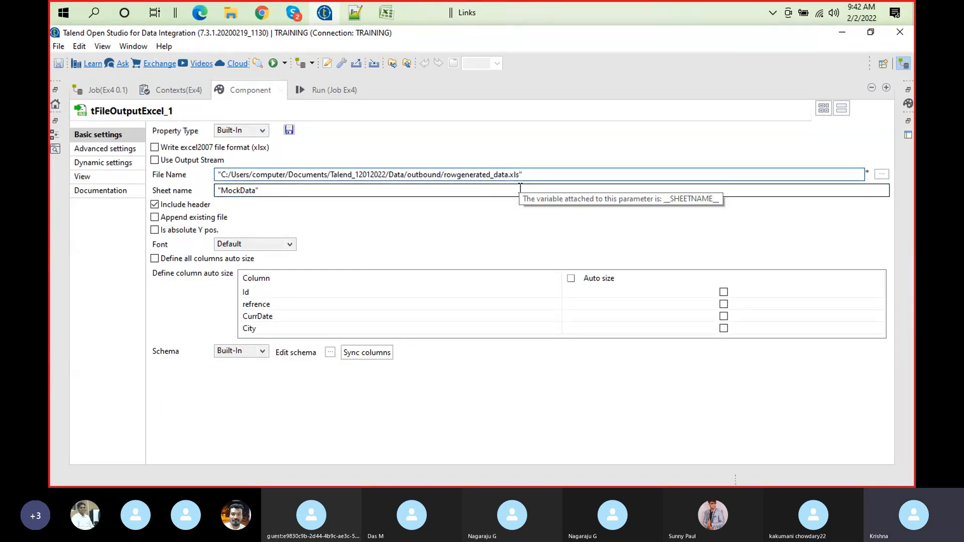
{"action": "type", "text": "1"}
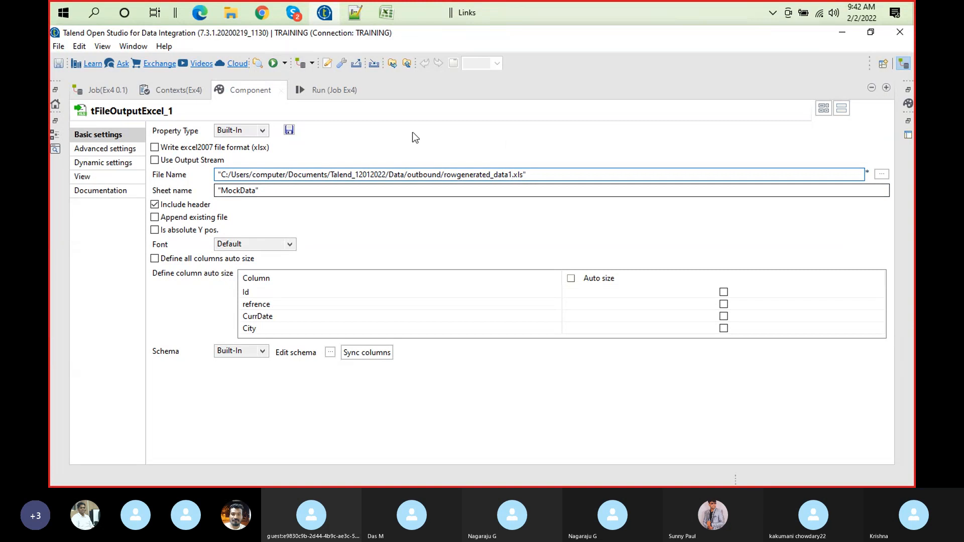
{"action": "left_click", "coordinate": [343, 89]}
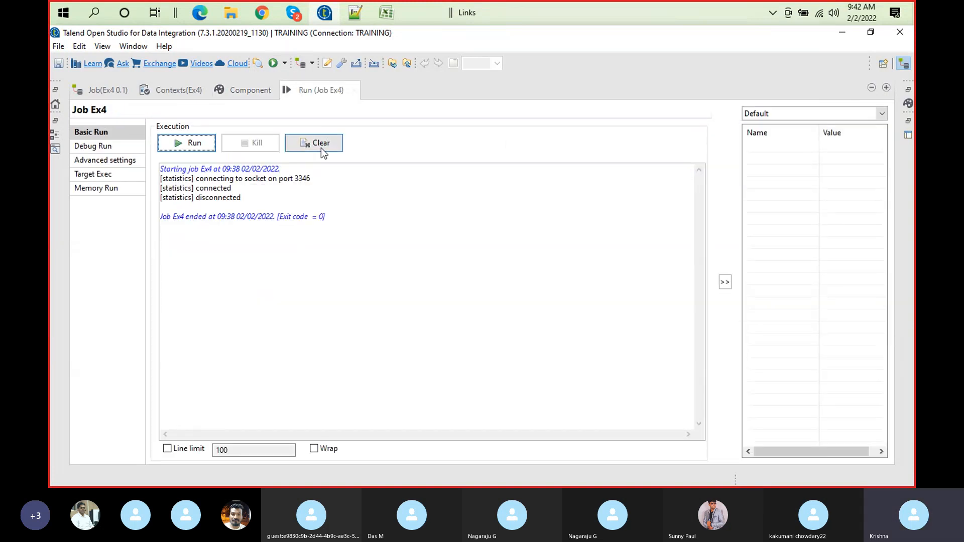
{"action": "double_click", "coordinate": [317, 90]}
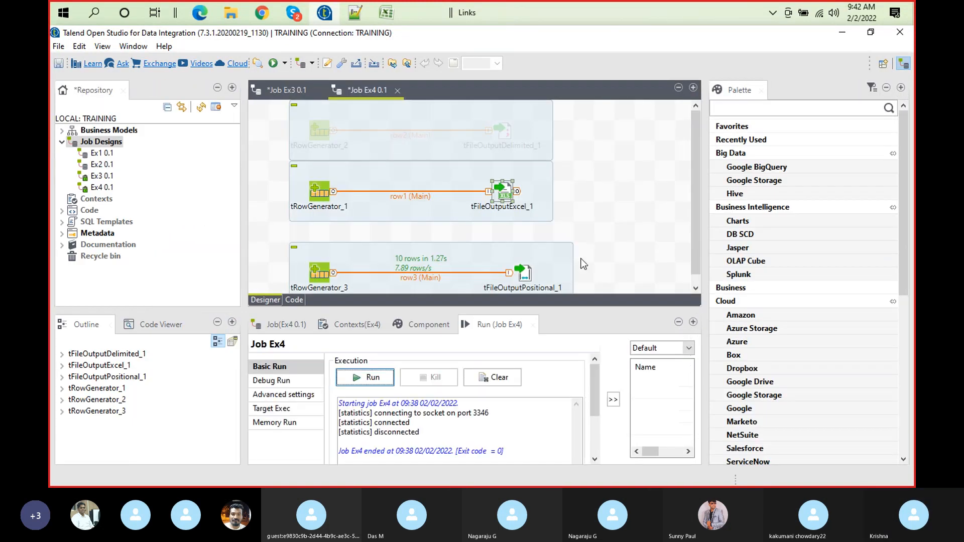
Examine the advanced settings and then the basic settings of tFileOutputPositional_1 in an enlarged view
{"action": "left_click", "coordinate": [450, 277]}
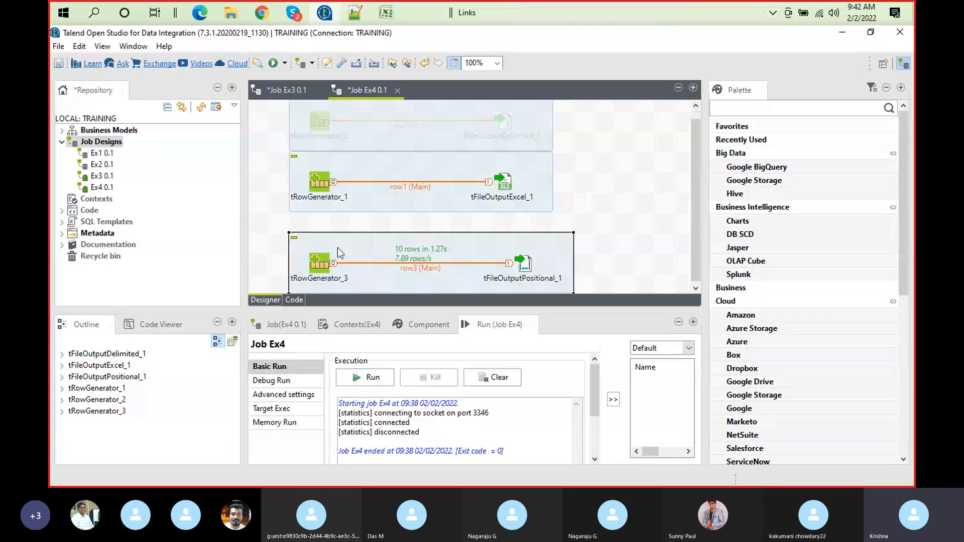
{"action": "left_click", "coordinate": [525, 268]}
{"action": "left_click", "coordinate": [411, 331]}
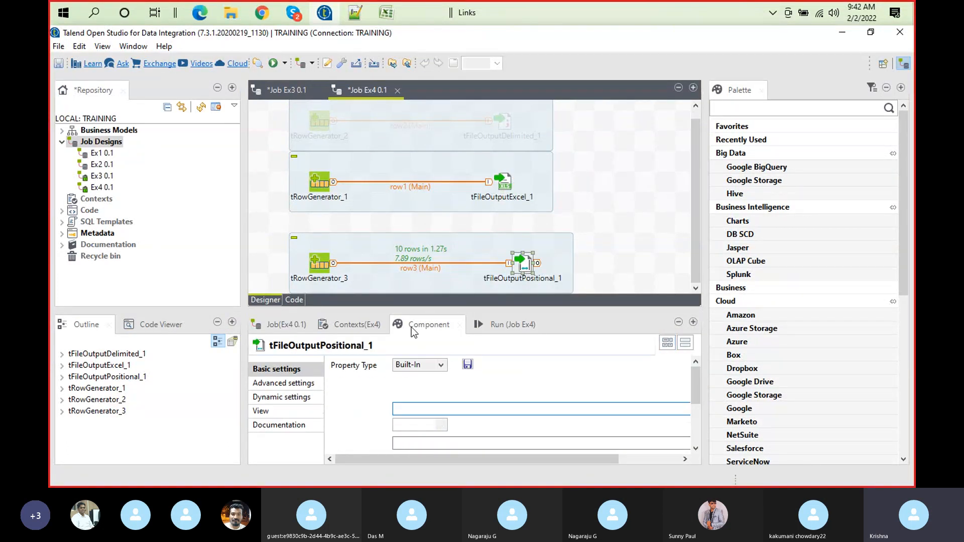
{"action": "left_click", "coordinate": [296, 387]}
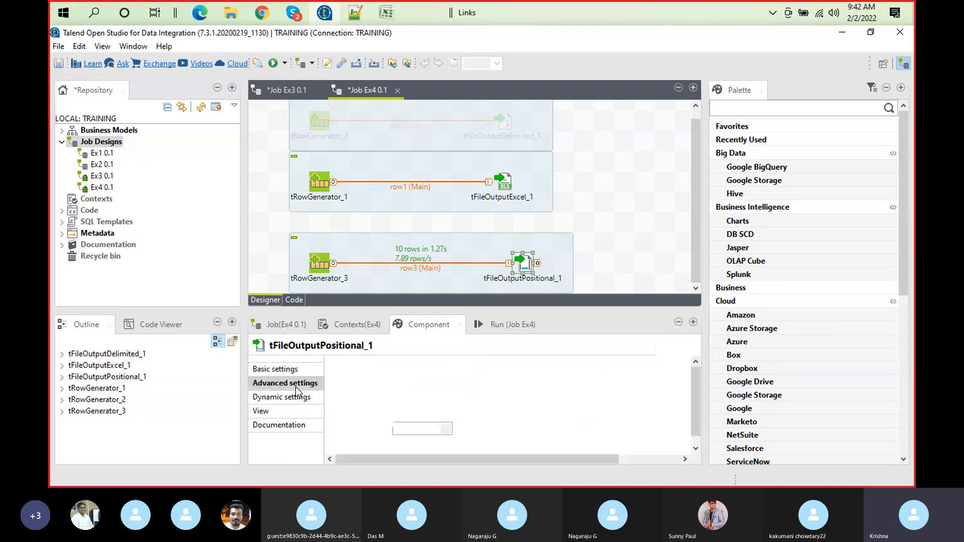
{"action": "double_click", "coordinate": [429, 325]}
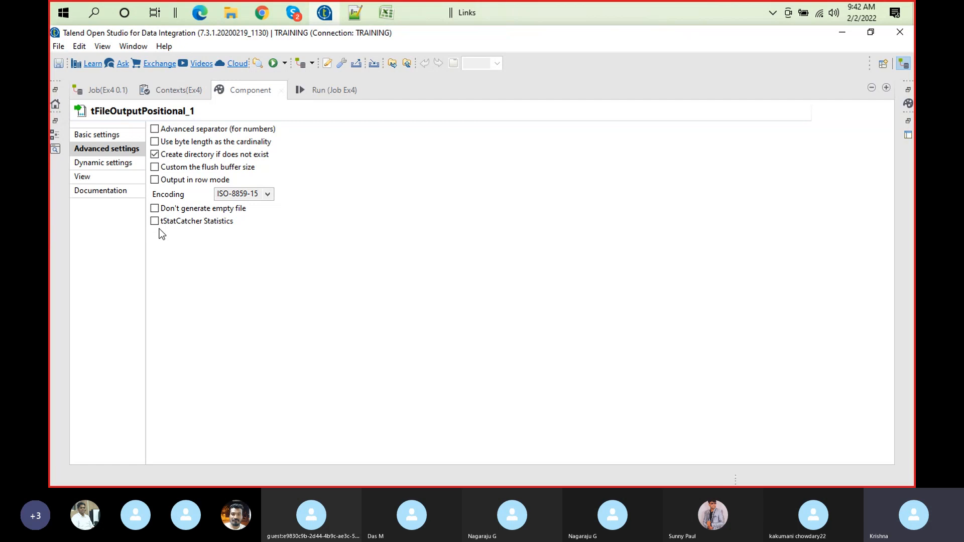
{"action": "left_click", "coordinate": [108, 137]}
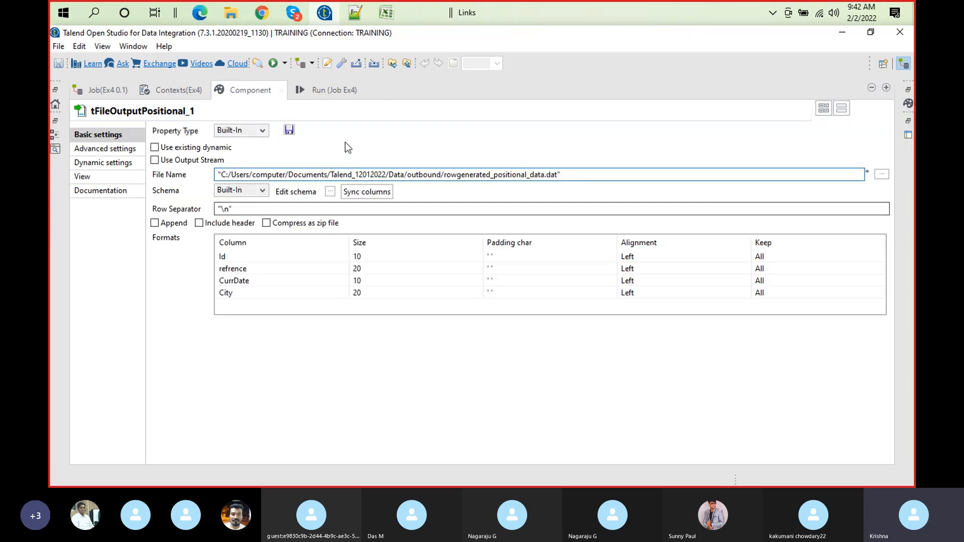
Clear the previous execution log, run job Ex4 and restore the full job layout
{"action": "left_click", "coordinate": [337, 89]}
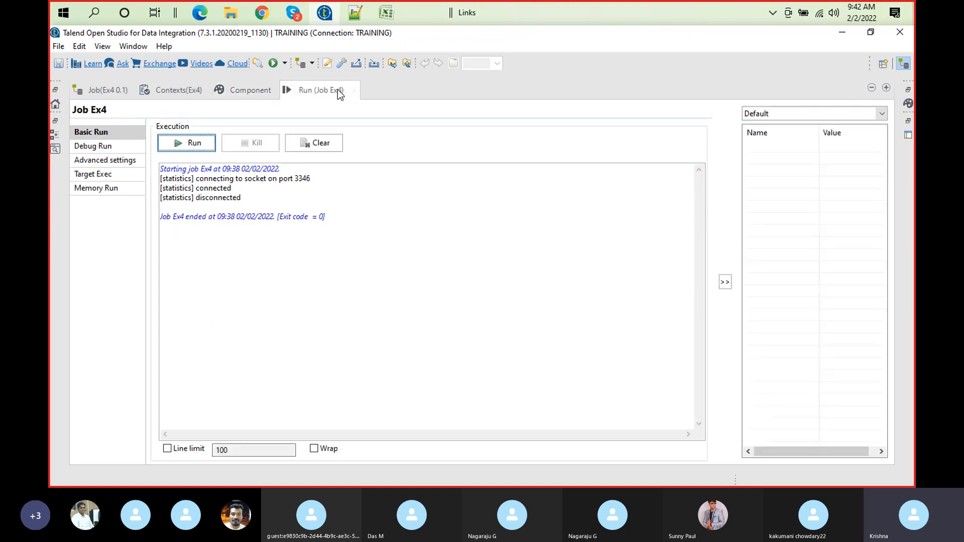
{"action": "left_click", "coordinate": [324, 144]}
{"action": "left_click", "coordinate": [193, 142]}
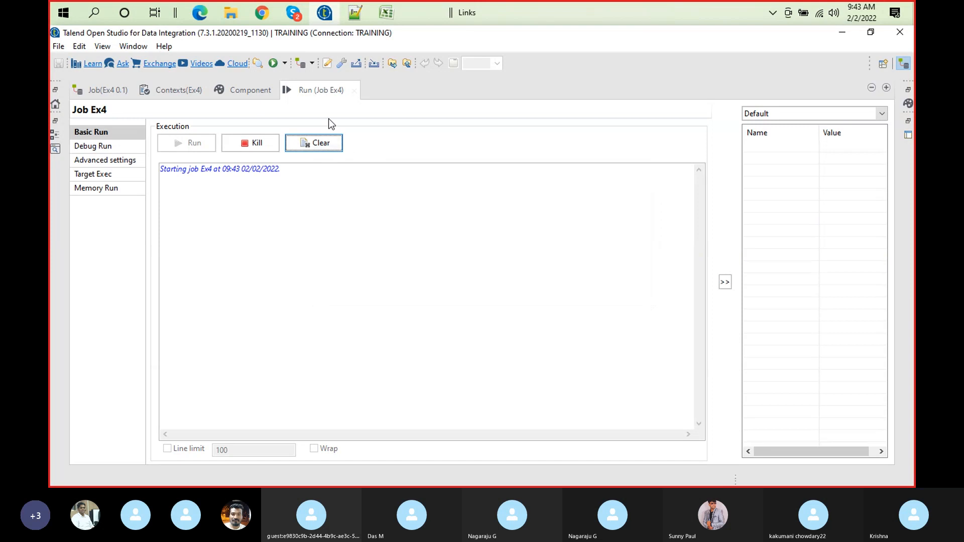
{"action": "double_click", "coordinate": [309, 89]}
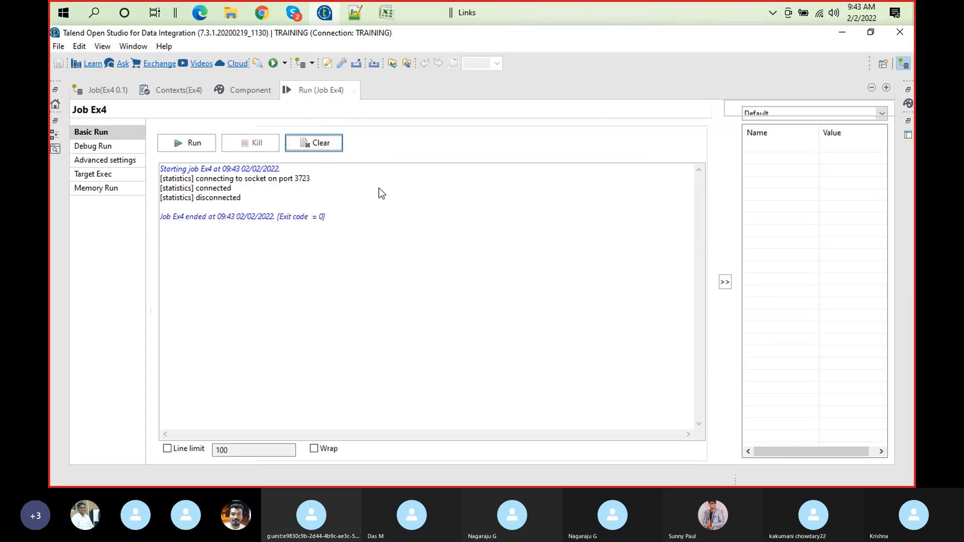
Switch to File Explorer, refresh the outbound folder, open rowgenerated_data1.xls in Excel and inspect the refrence value in cell B2
{"action": "left_click", "coordinate": [232, 15]}
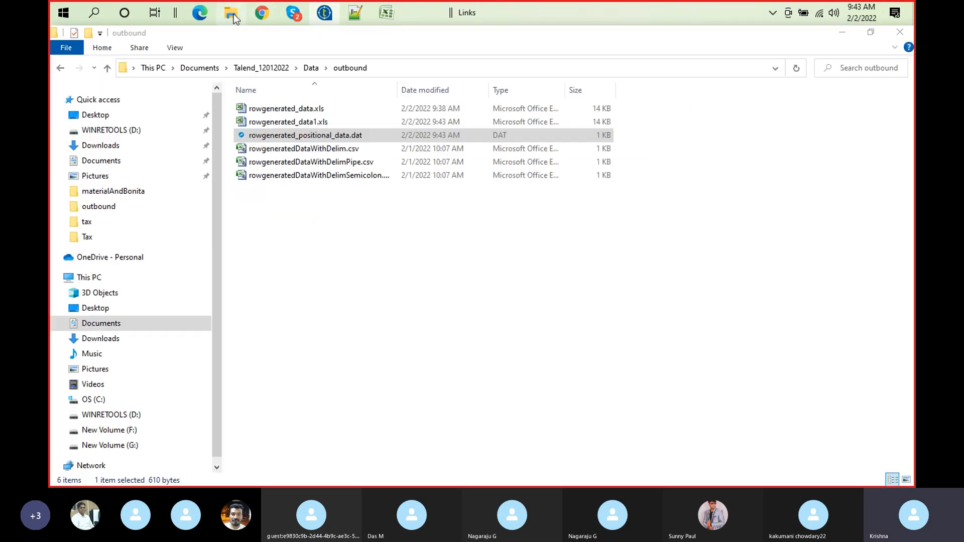
{"action": "right_click", "coordinate": [422, 268]}
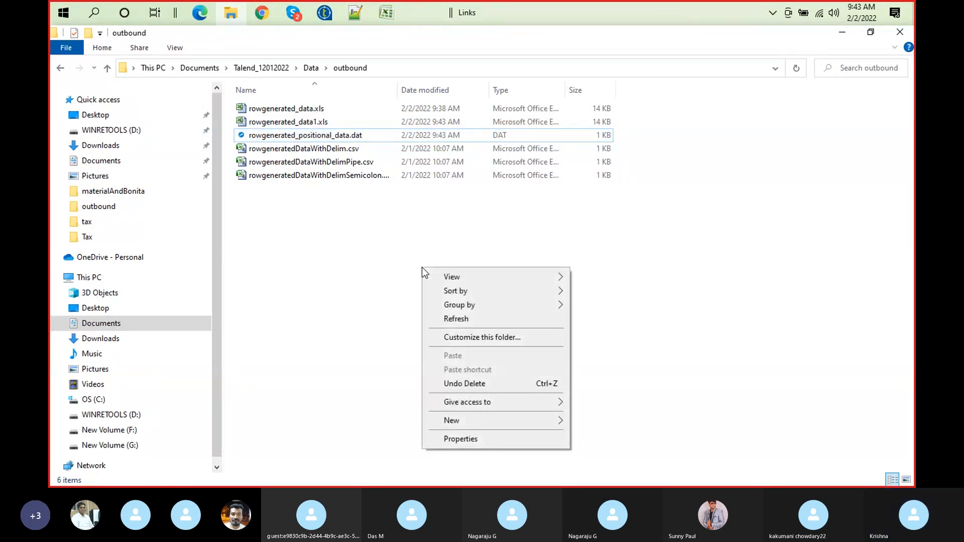
{"action": "left_click", "coordinate": [474, 319]}
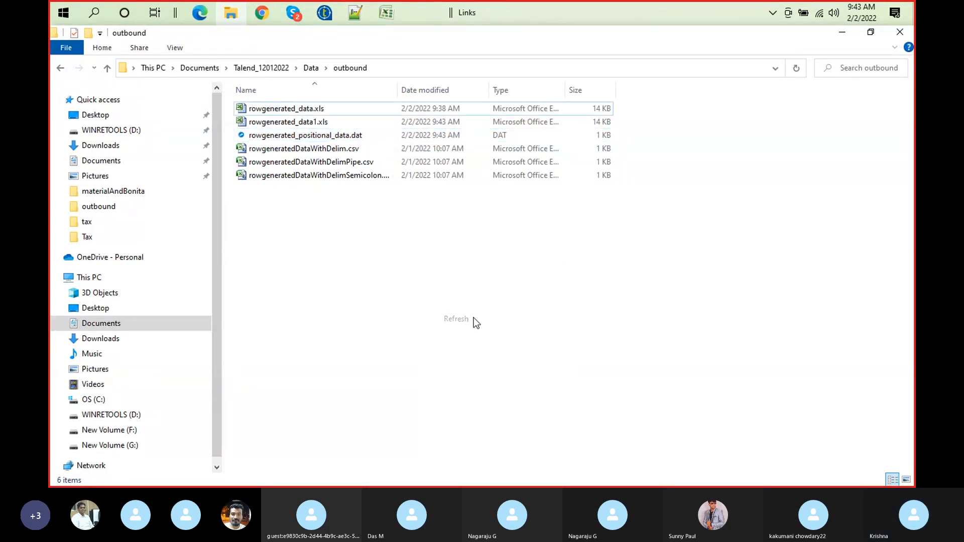
{"action": "double_click", "coordinate": [302, 122]}
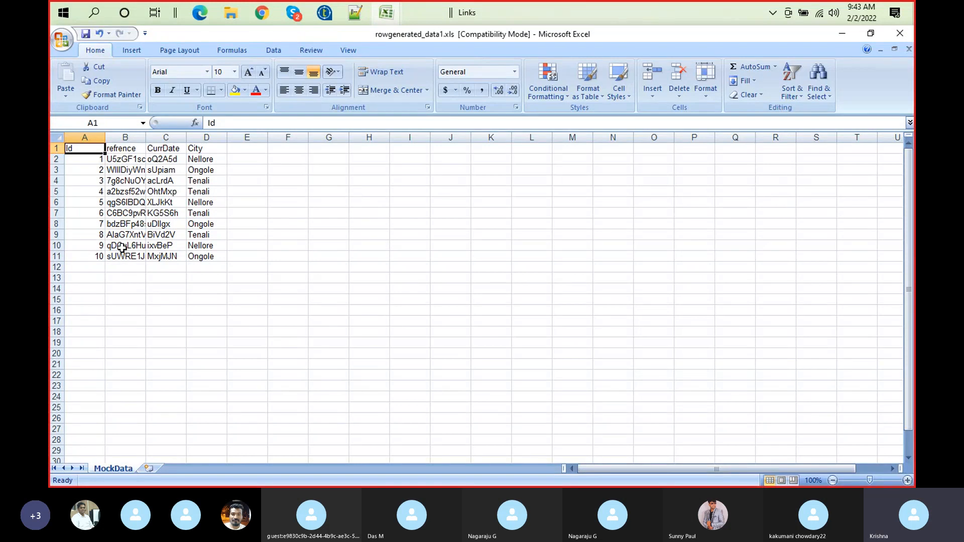
{"action": "left_click", "coordinate": [136, 160]}
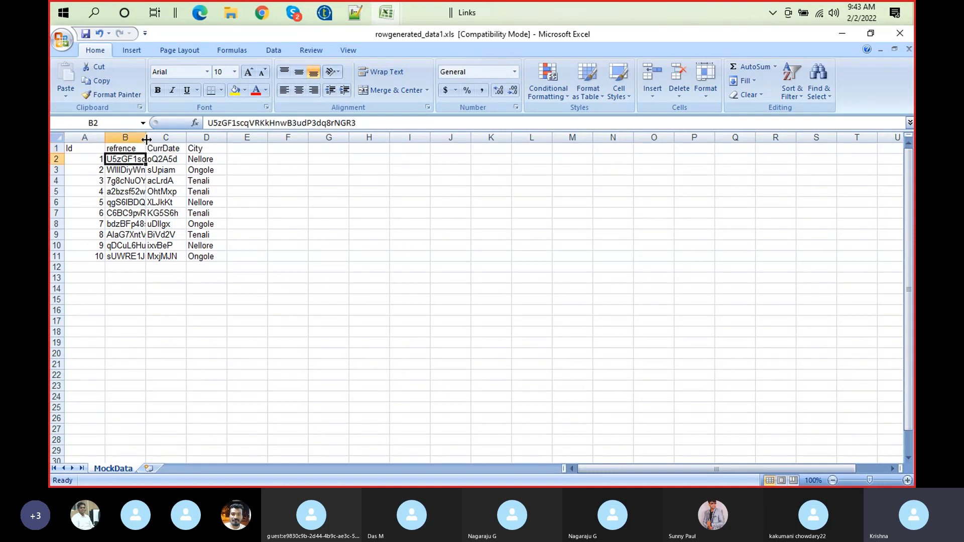
Switch to Talend and enable auto size for the refrence column in tFileOutputExcel_1
{"action": "left_click", "coordinate": [325, 16]}
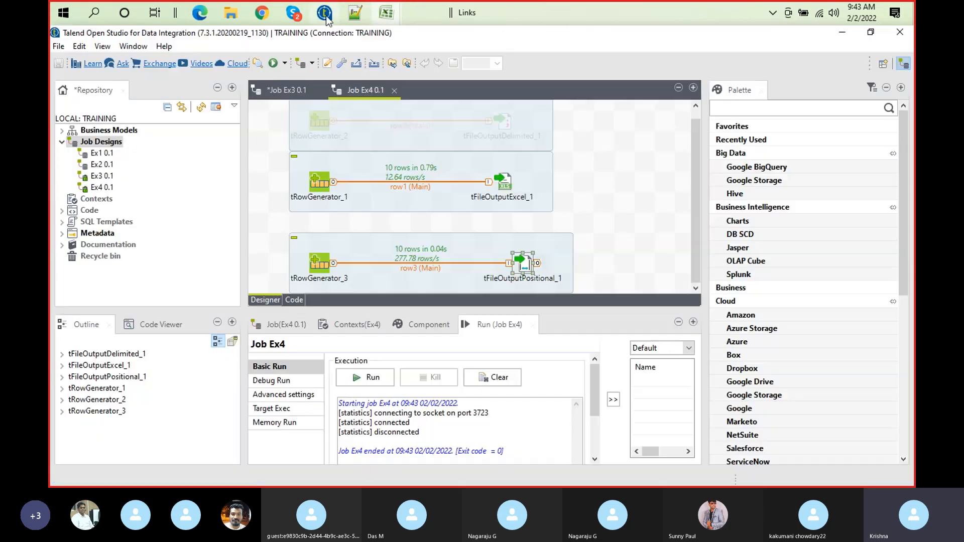
{"action": "double_click", "coordinate": [501, 186]}
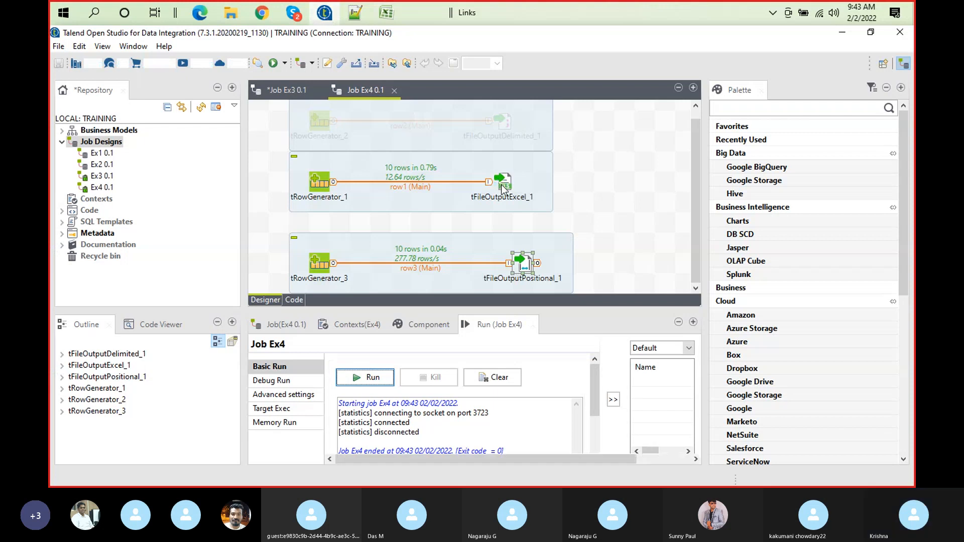
{"action": "double_click", "coordinate": [416, 330]}
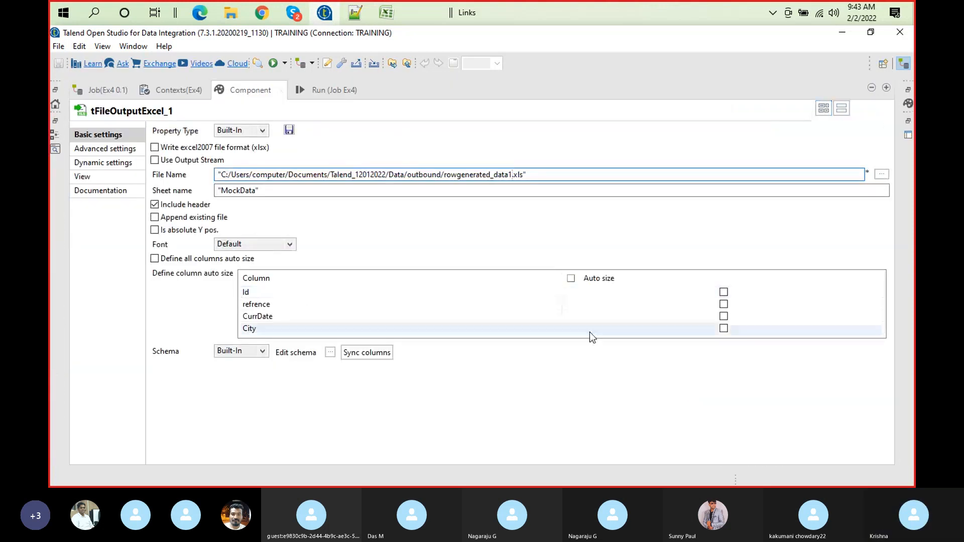
{"action": "left_click", "coordinate": [726, 304]}
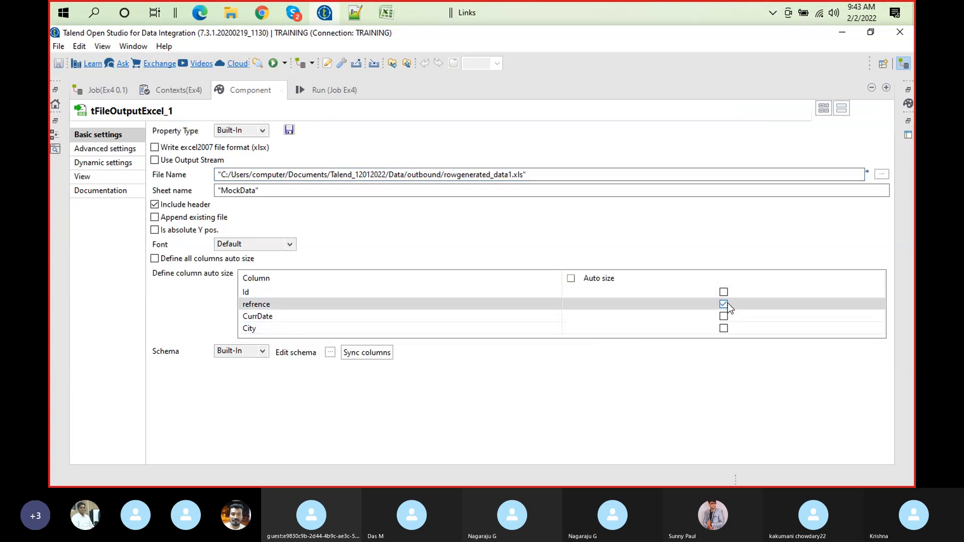
Clear the execution log, run job Ex4 again and read its log lines to the end
{"action": "left_click", "coordinate": [327, 90]}
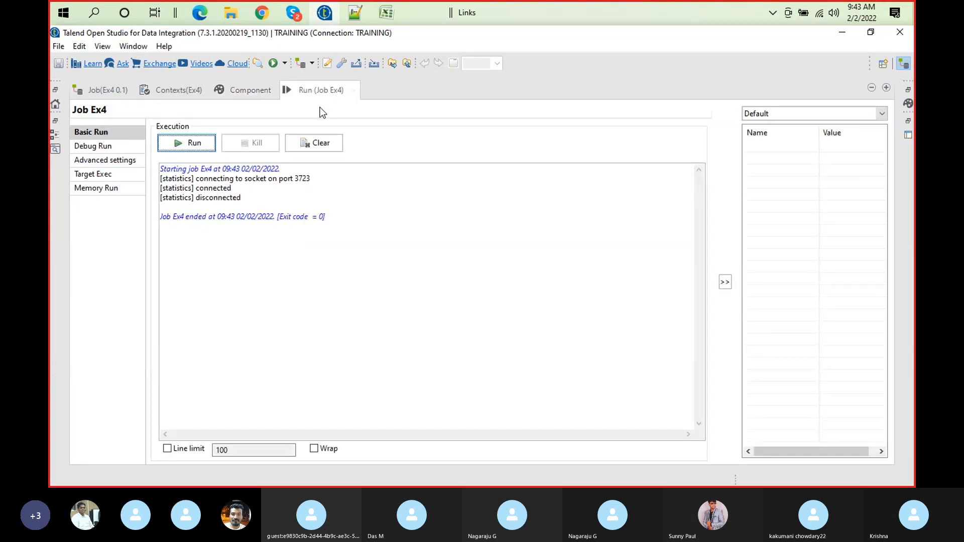
{"action": "left_click", "coordinate": [319, 144]}
{"action": "left_click", "coordinate": [194, 144]}
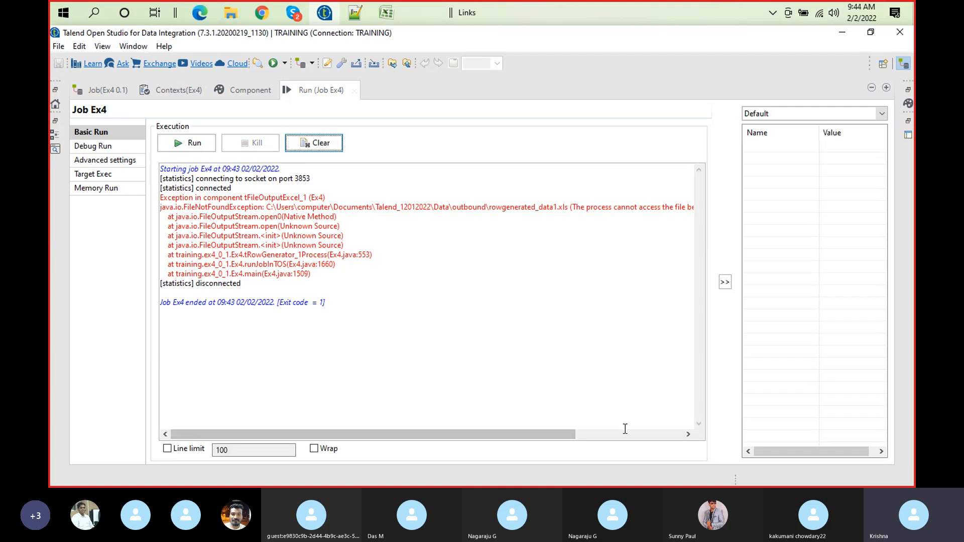
{"action": "scroll", "coordinate": [604, 414], "scroll_direction": "right", "scroll_amount": 3}
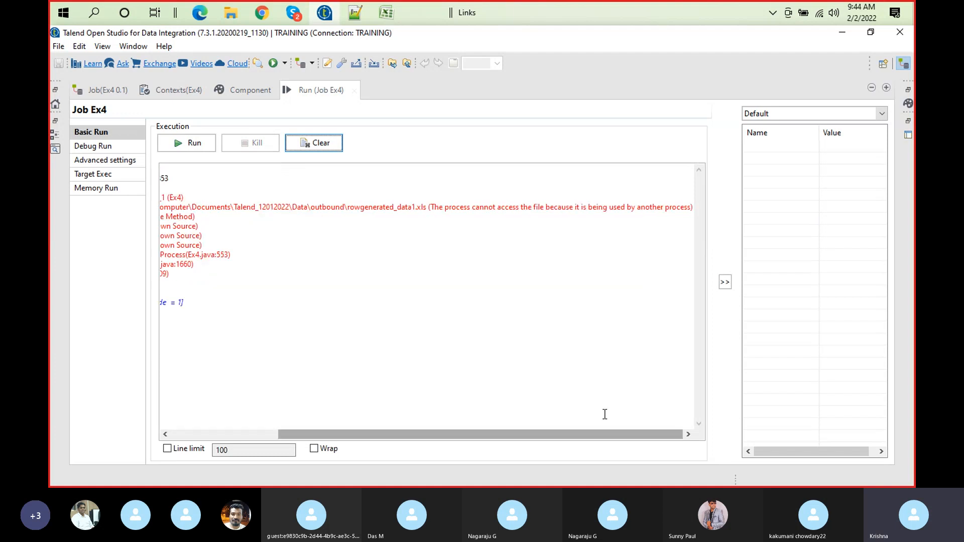
Restore the full job layout in Talend, and close the rowgenerated_data1.xls workbook in Excel without saving its changes
{"action": "left_click", "coordinate": [385, 16]}
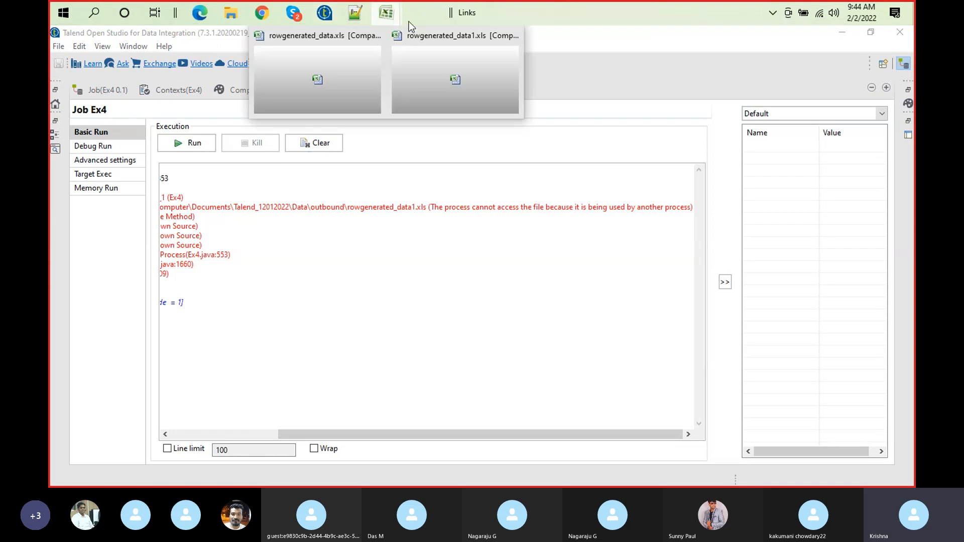
{"action": "left_click", "coordinate": [453, 88]}
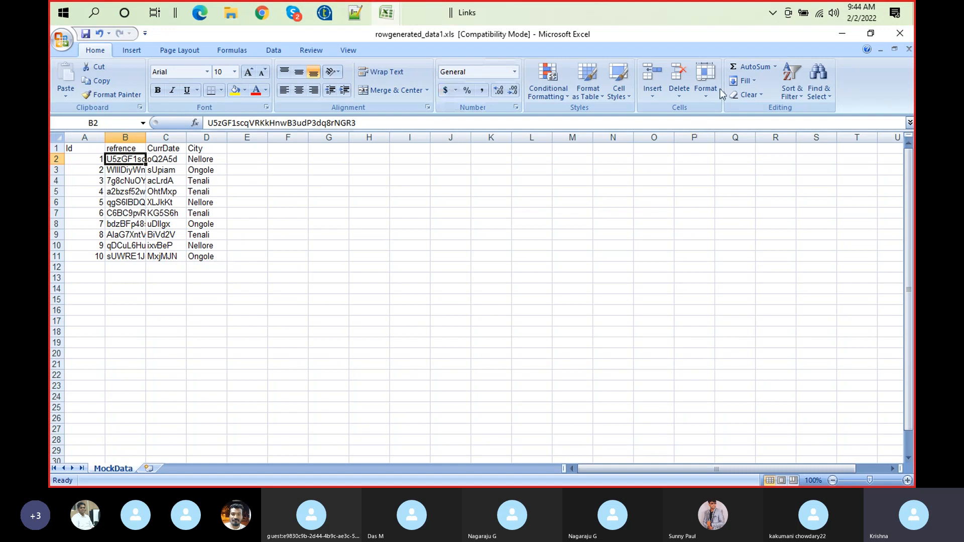
{"action": "left_click", "coordinate": [325, 13]}
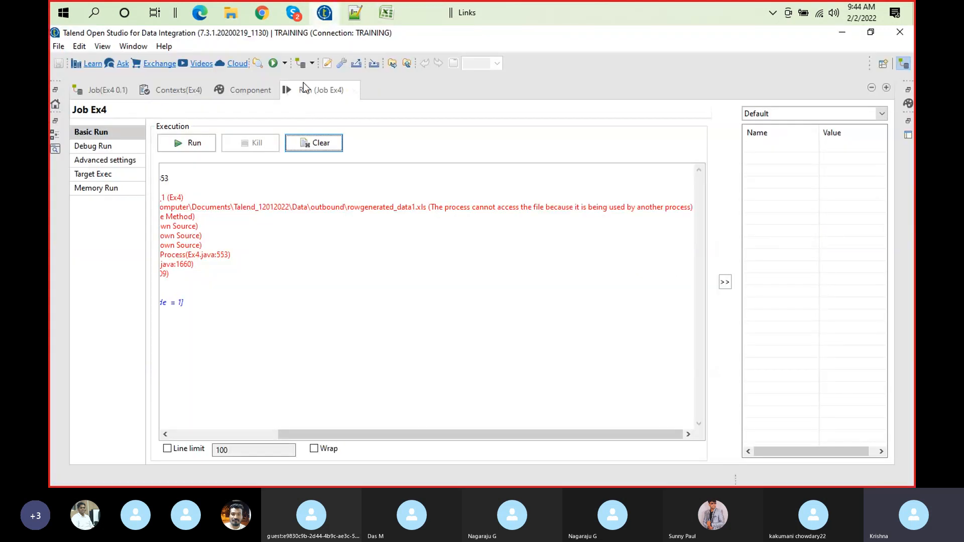
{"action": "double_click", "coordinate": [303, 84]}
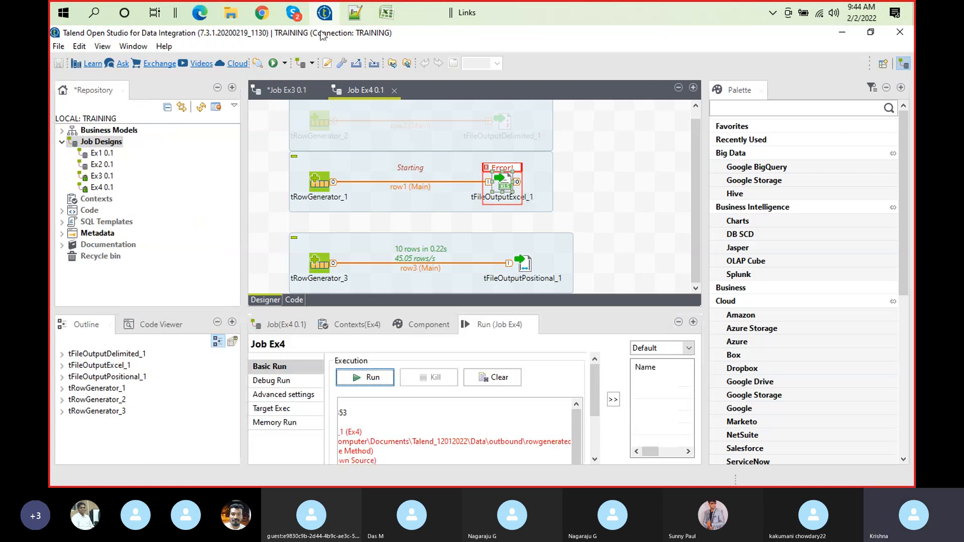
{"action": "left_click", "coordinate": [394, 12]}
{"action": "left_click", "coordinate": [514, 36]}
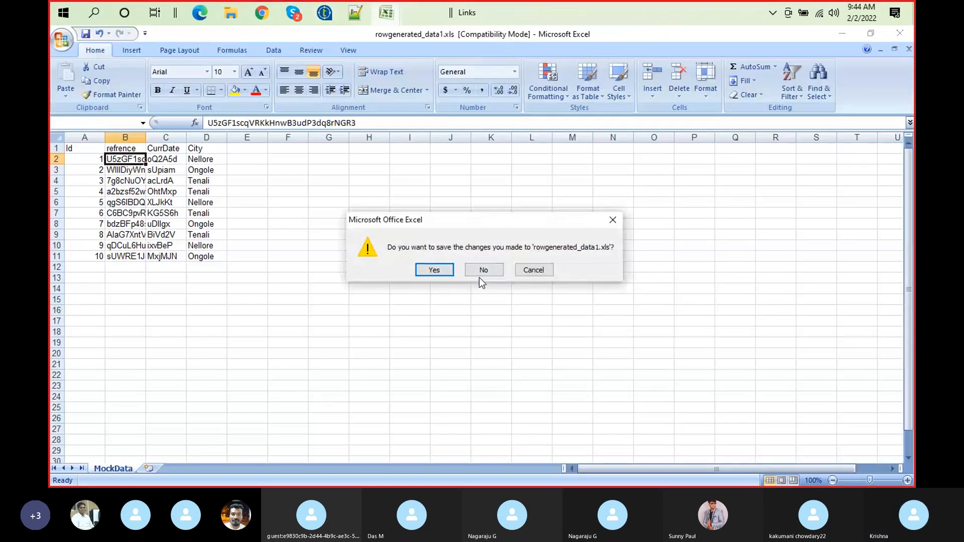
{"action": "left_click", "coordinate": [481, 272]}
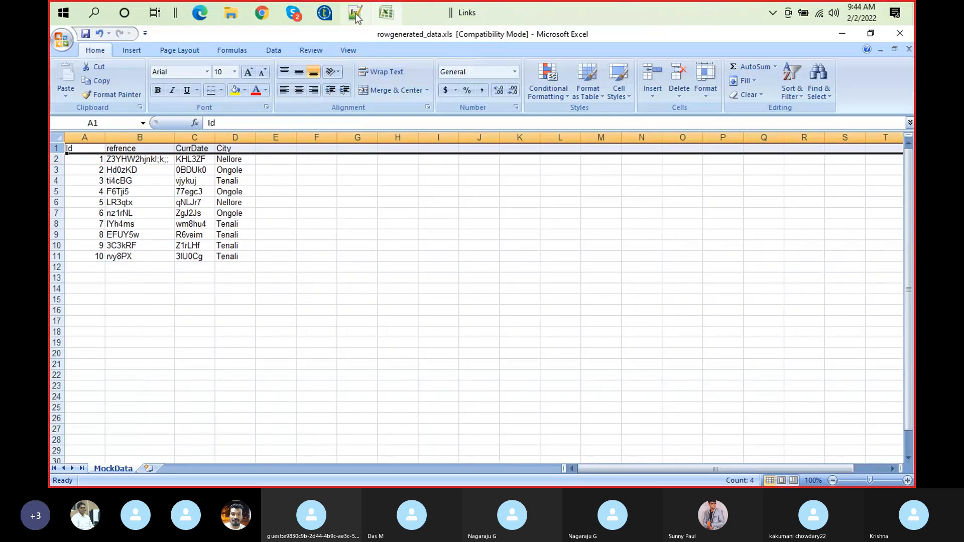
Switch to Talend and enable Append existing file in the basic settings of tFileOutputExcel_1
{"action": "left_click", "coordinate": [330, 13]}
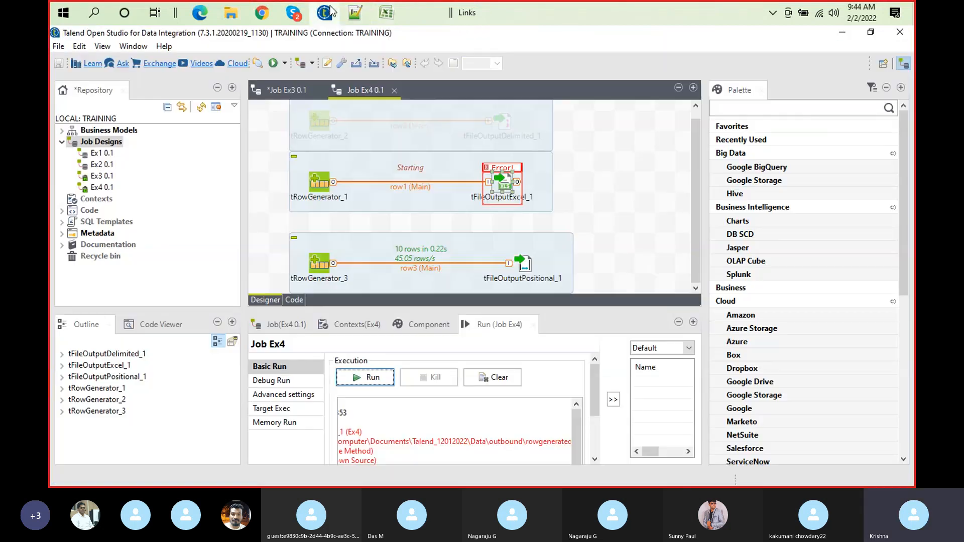
{"action": "double_click", "coordinate": [501, 190]}
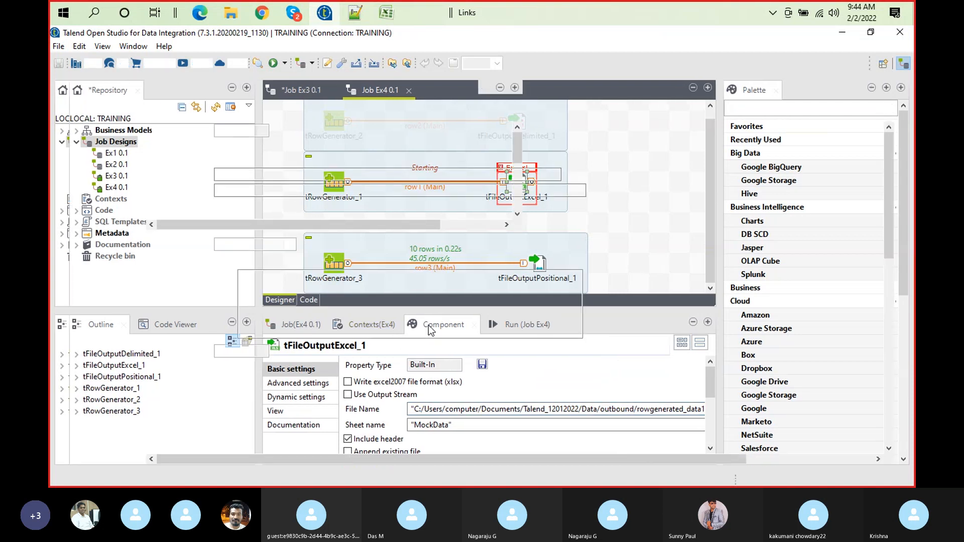
{"action": "double_click", "coordinate": [429, 325]}
{"action": "left_click", "coordinate": [154, 217]}
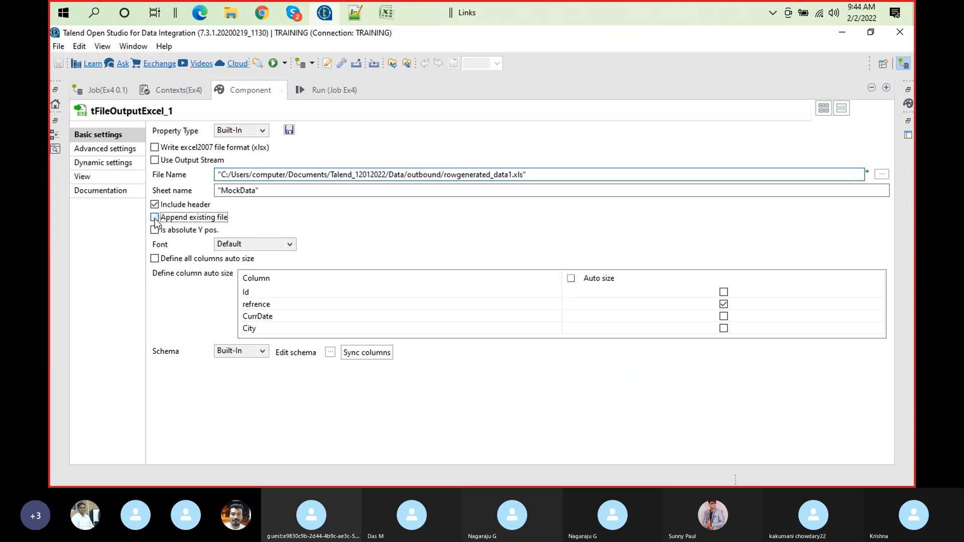
Clear the log of the failed execution and run job Ex4 with the append option enabled
{"action": "left_click", "coordinate": [338, 92]}
{"action": "left_click", "coordinate": [339, 143]}
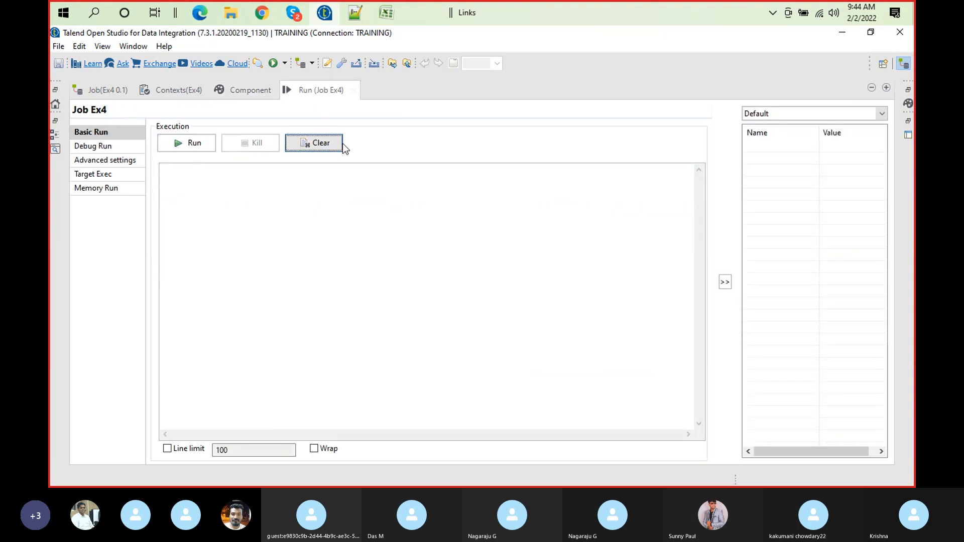
{"action": "left_click", "coordinate": [212, 143]}
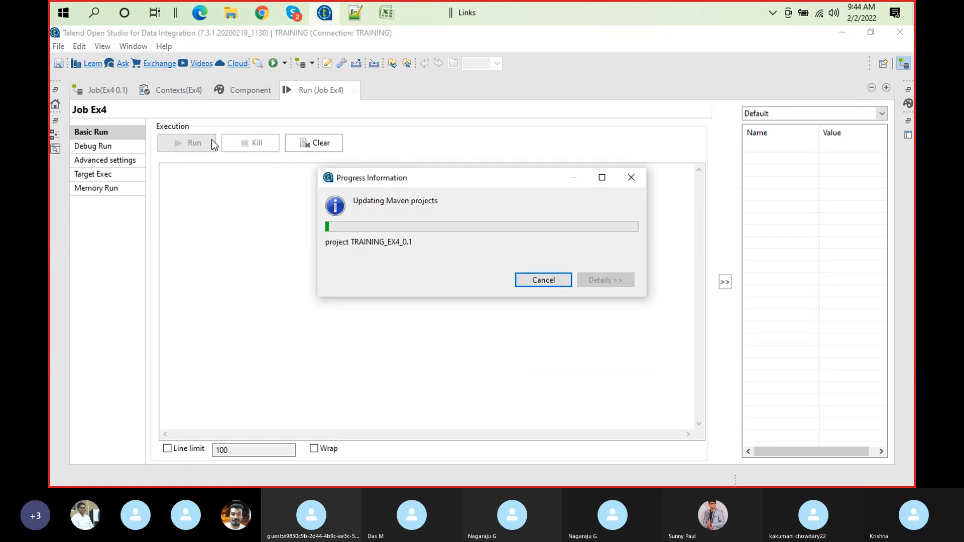